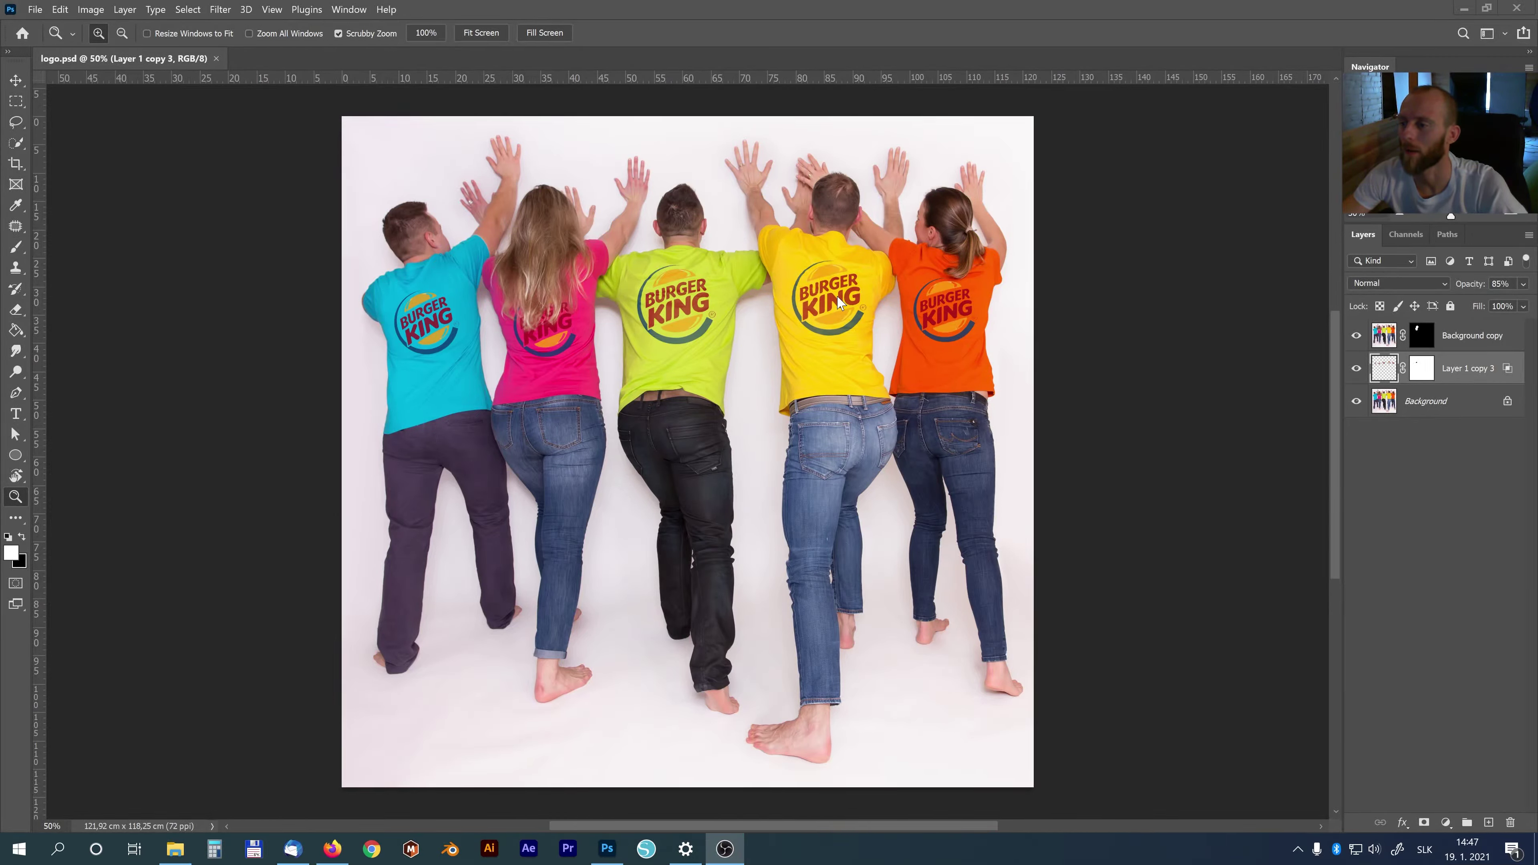
# - Zoom in on the shirt logos of the finished mockup, then fit the whole photo on screen
pyautogui.click(824, 291)
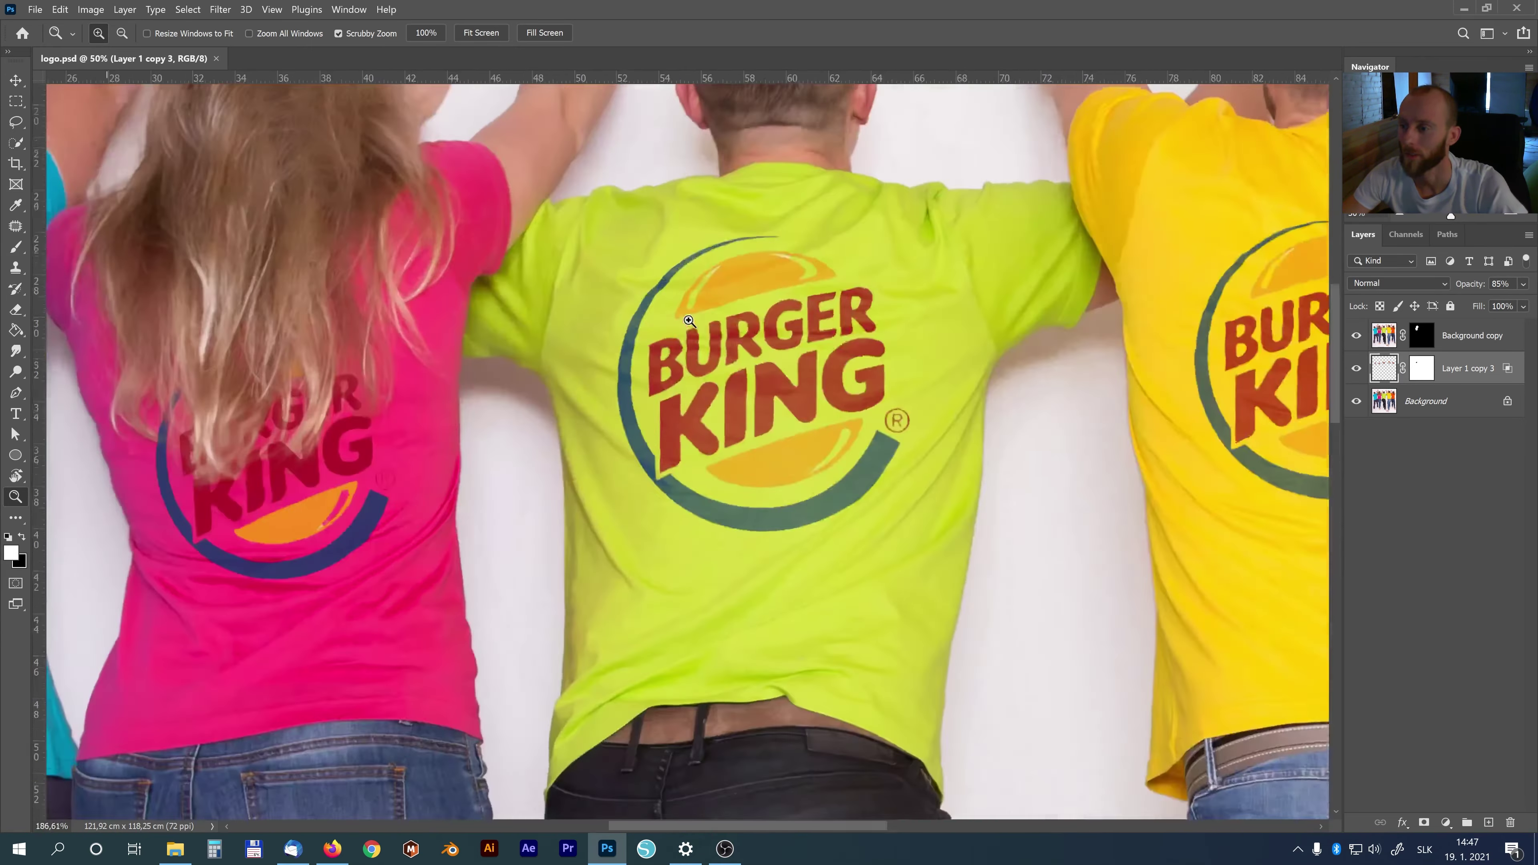
pyautogui.moveTo(645, 276); pyautogui.dragTo(606, 277)
pyautogui.moveTo(1030, 339); pyautogui.dragTo(1107, 341)
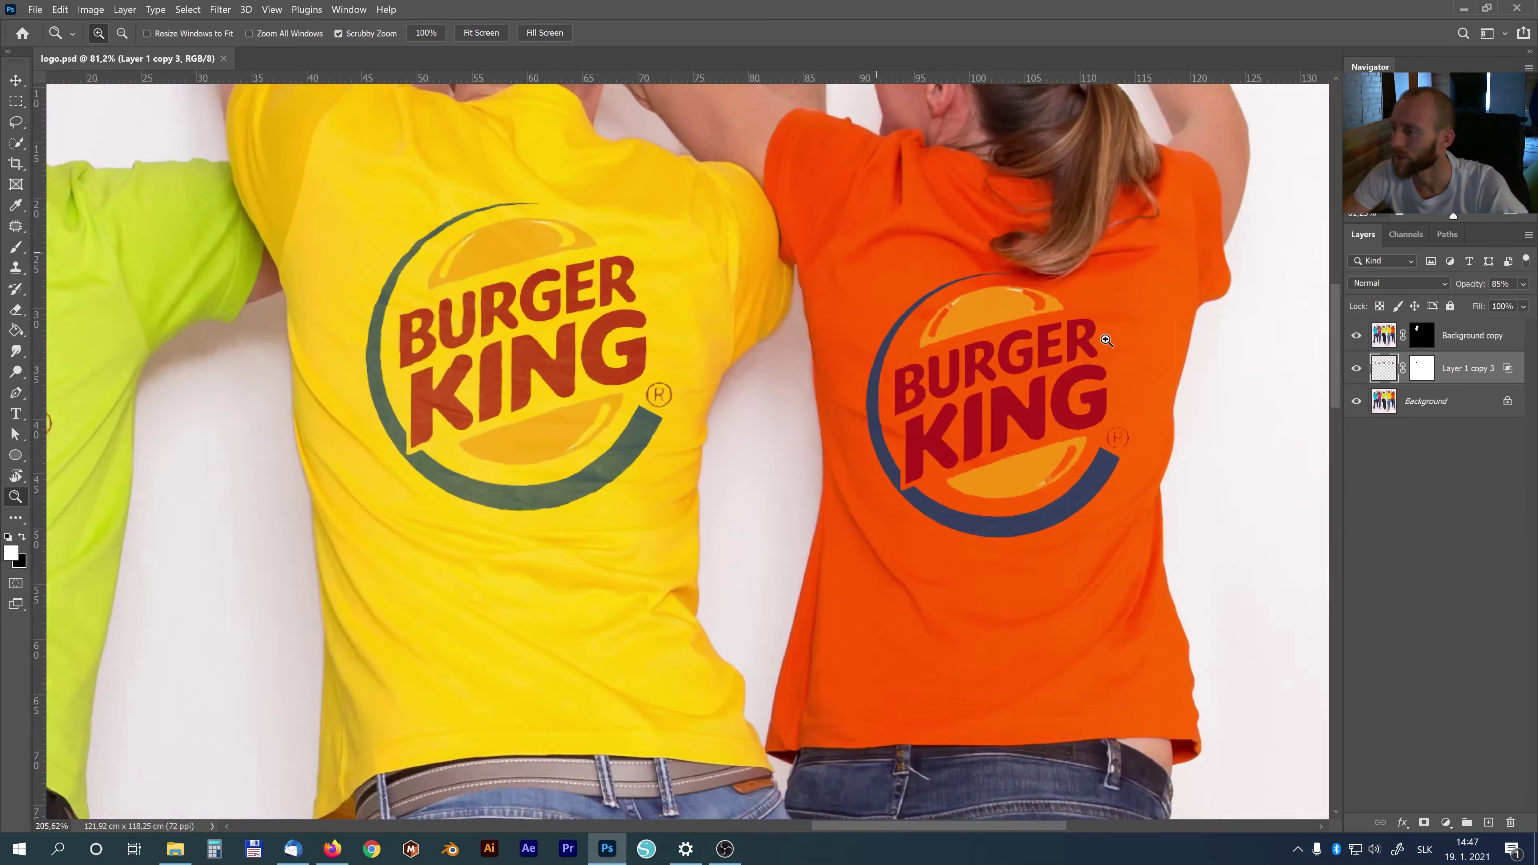
pyautogui.hscroll(-10, 666, 364)
pyautogui.hscroll(-10, 484, 243)
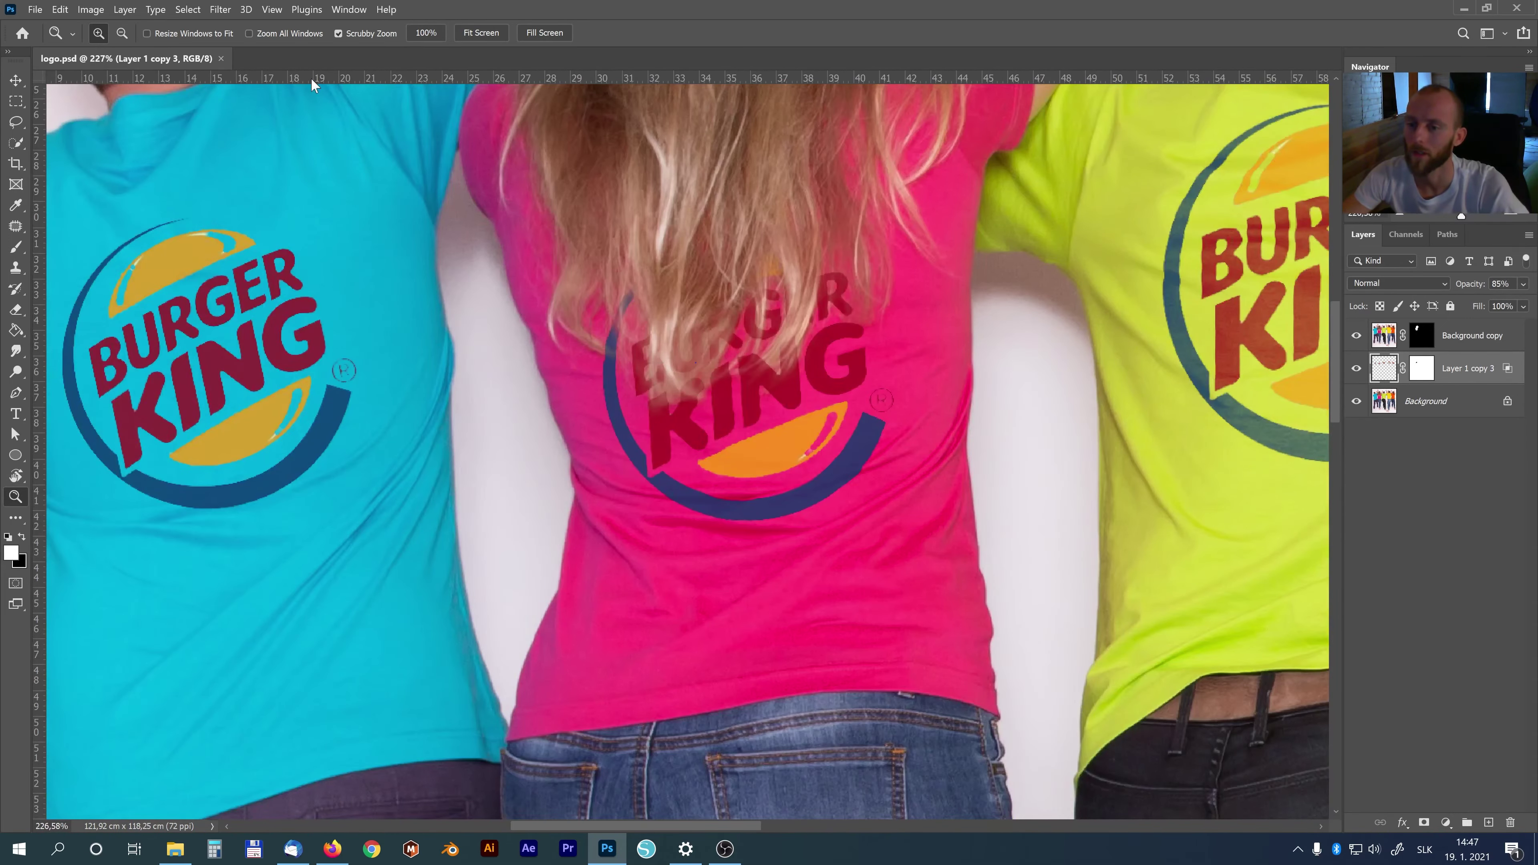
pyautogui.click(427, 33)
pyautogui.click(481, 33)
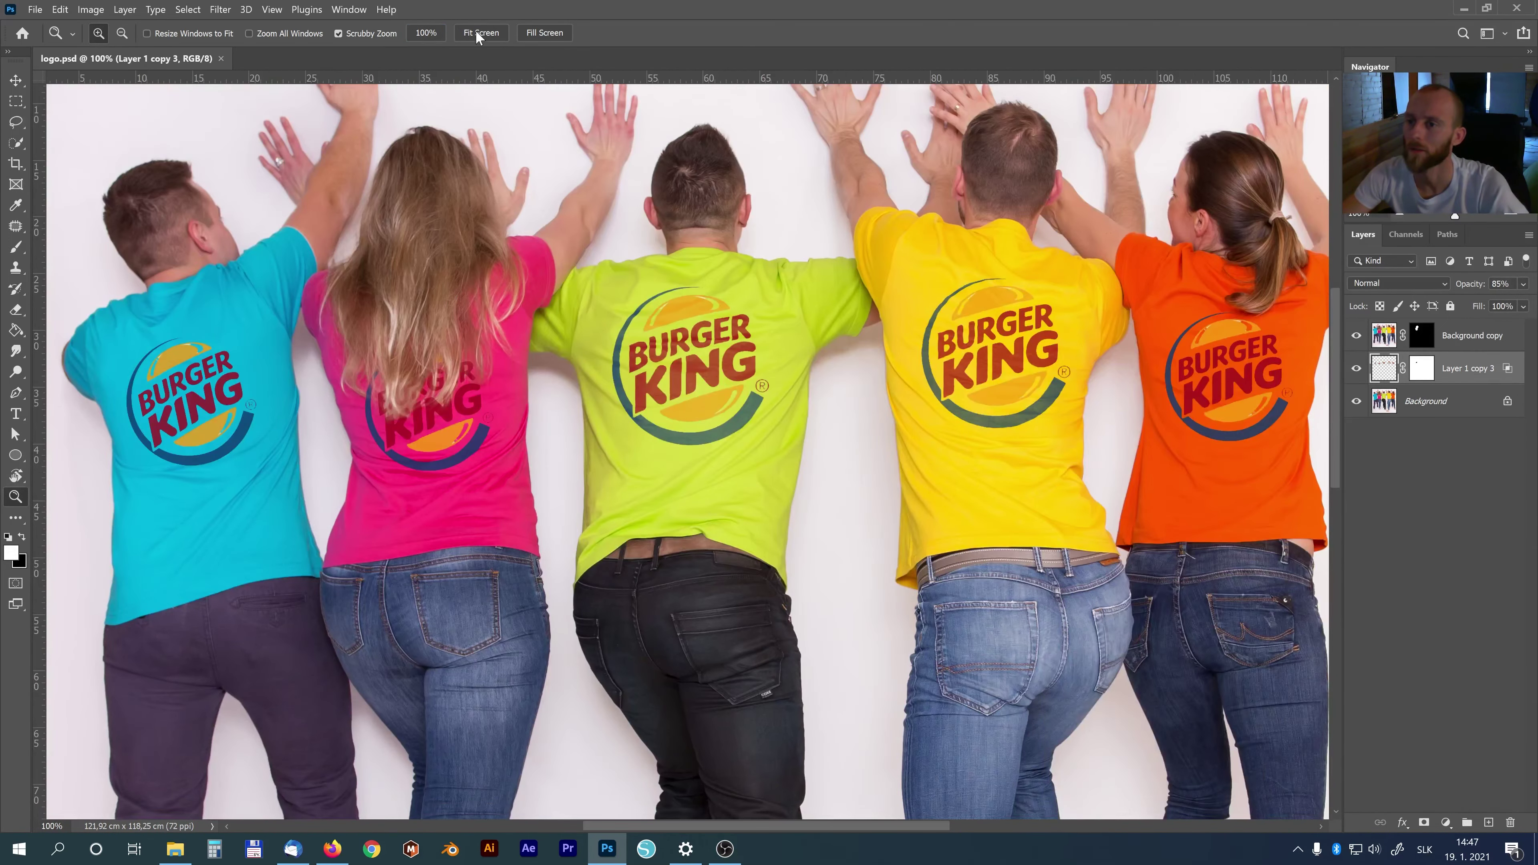
# - Toggle the logo layers off and on, then close logo.psd without saving
pyautogui.click(1355, 333)
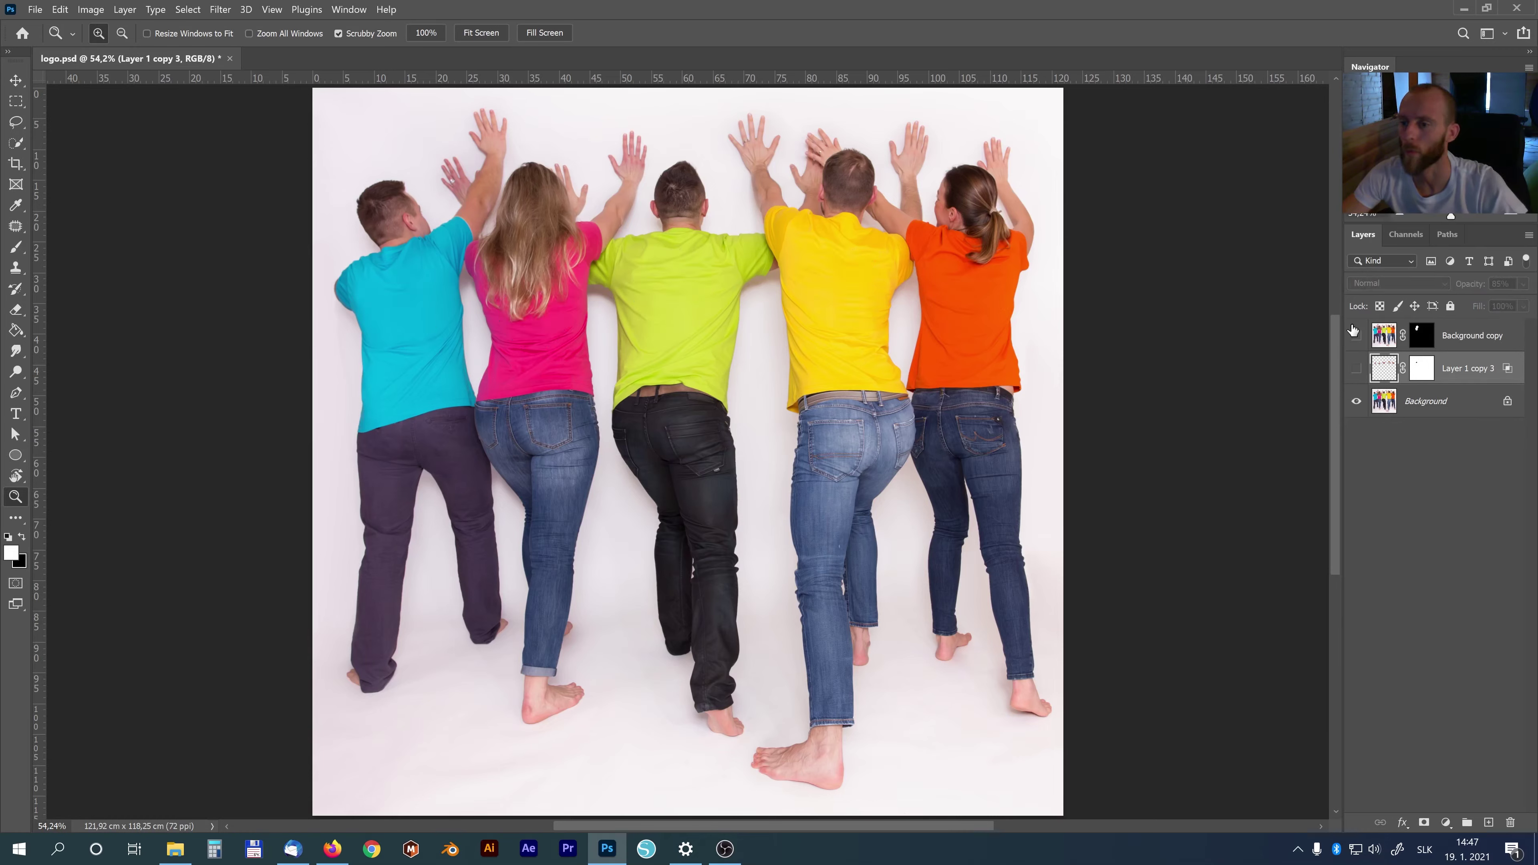
pyautogui.moveTo(1357, 336); pyautogui.dragTo(1356, 368)
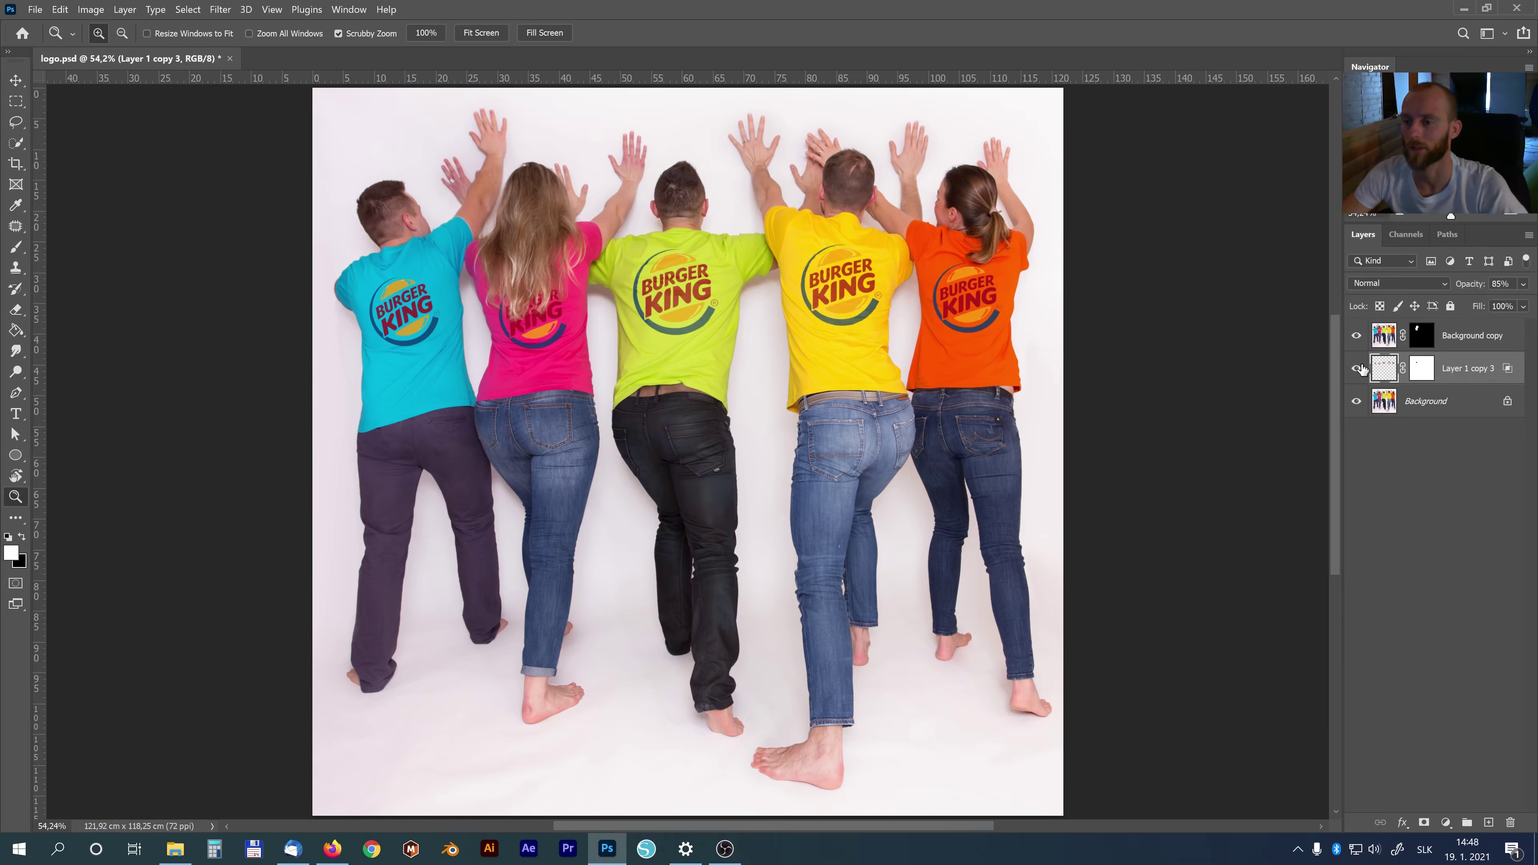
pyautogui.click(230, 58)
pyautogui.click(840, 335)
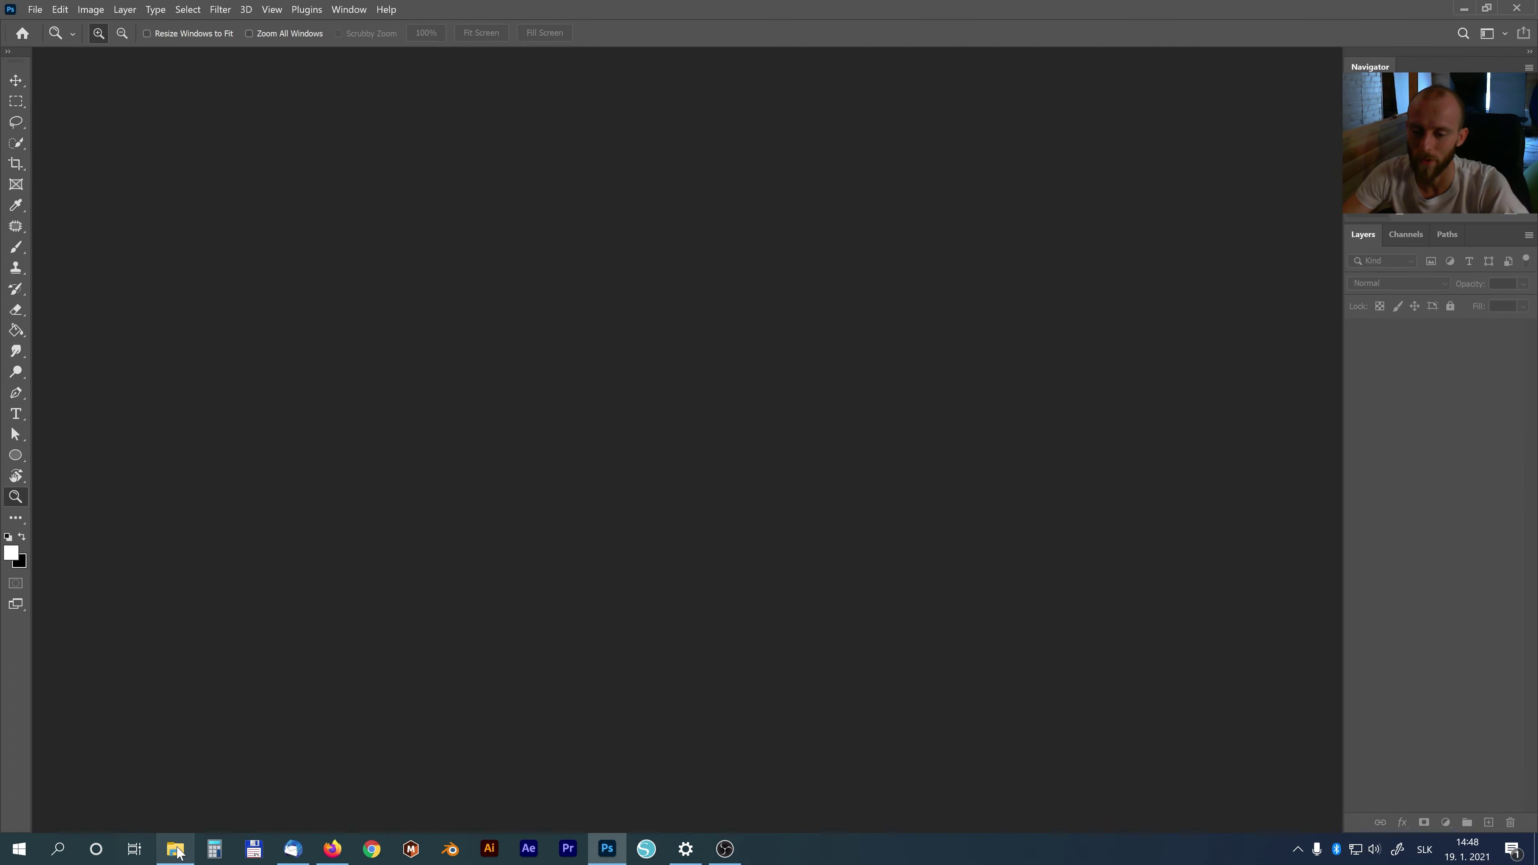
# - Drag IMG_7510h.jpg and logo.jpg from File Explorer into Photoshop as separate documents
pyautogui.click(175, 848)
pyautogui.moveTo(182, 118)
pyautogui.mouseDown()
pyautogui.moveTo(229, 215)
pyautogui.moveTo(637, 331)
pyautogui.mouseUp()
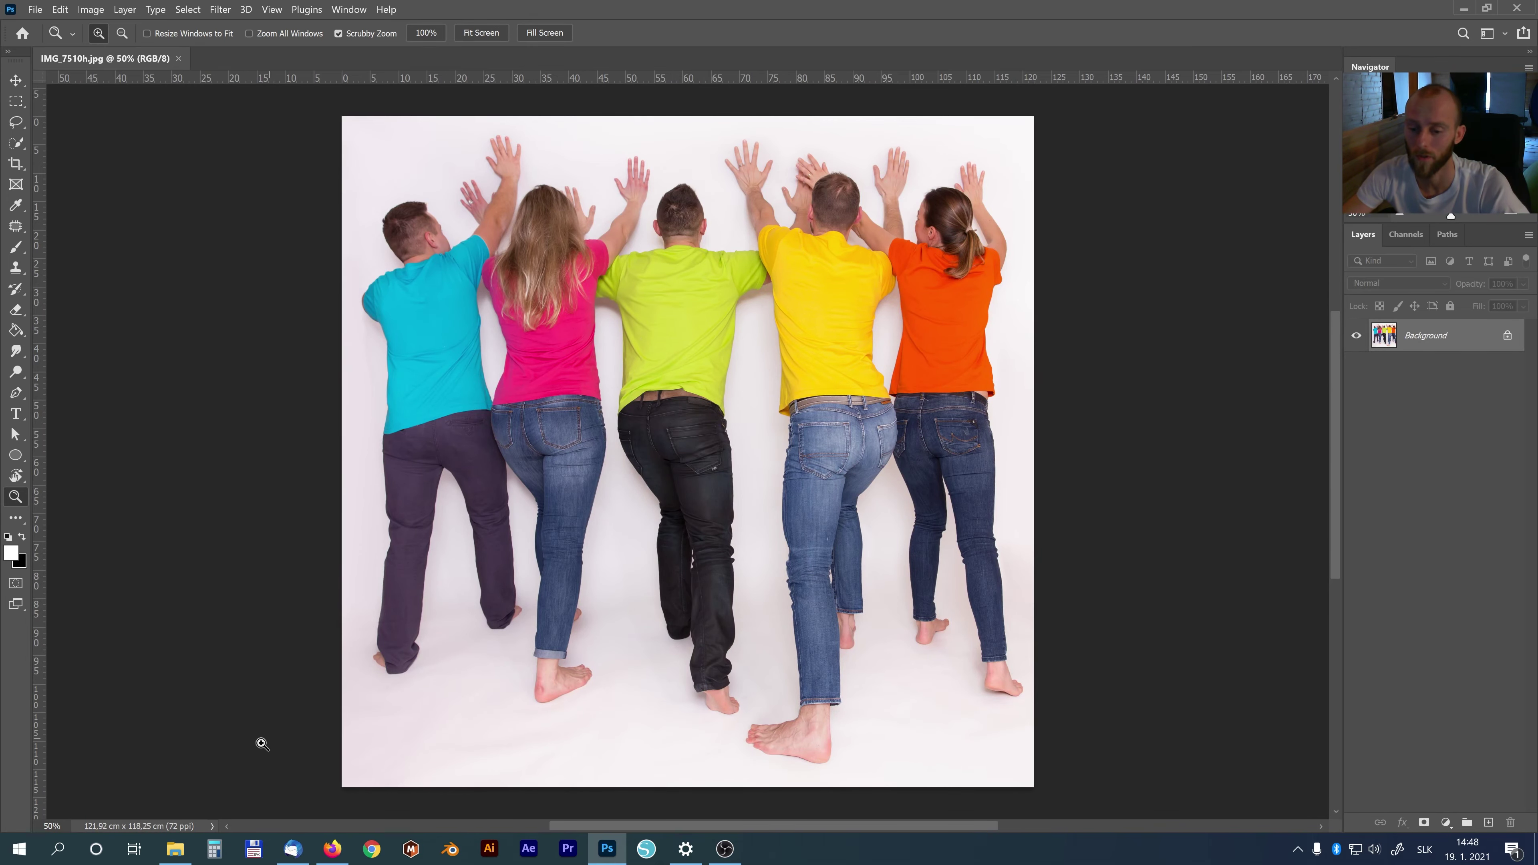
pyautogui.click(175, 849)
pyautogui.moveTo(268, 115)
pyautogui.mouseDown()
pyautogui.moveTo(677, 791)
pyautogui.moveTo(642, 59)
pyautogui.mouseUp()
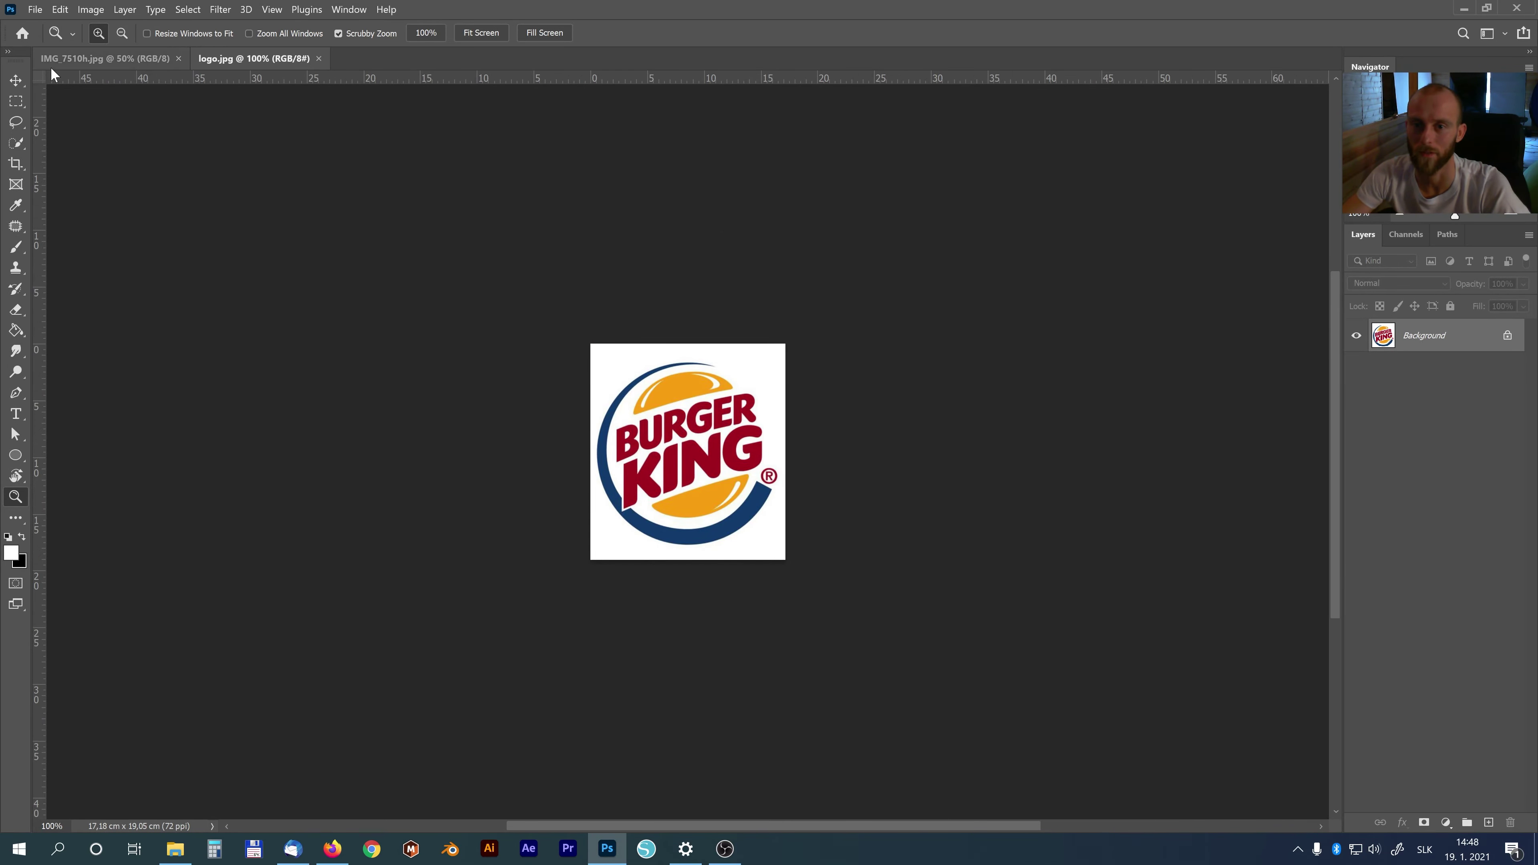
pyautogui.click(15, 79)
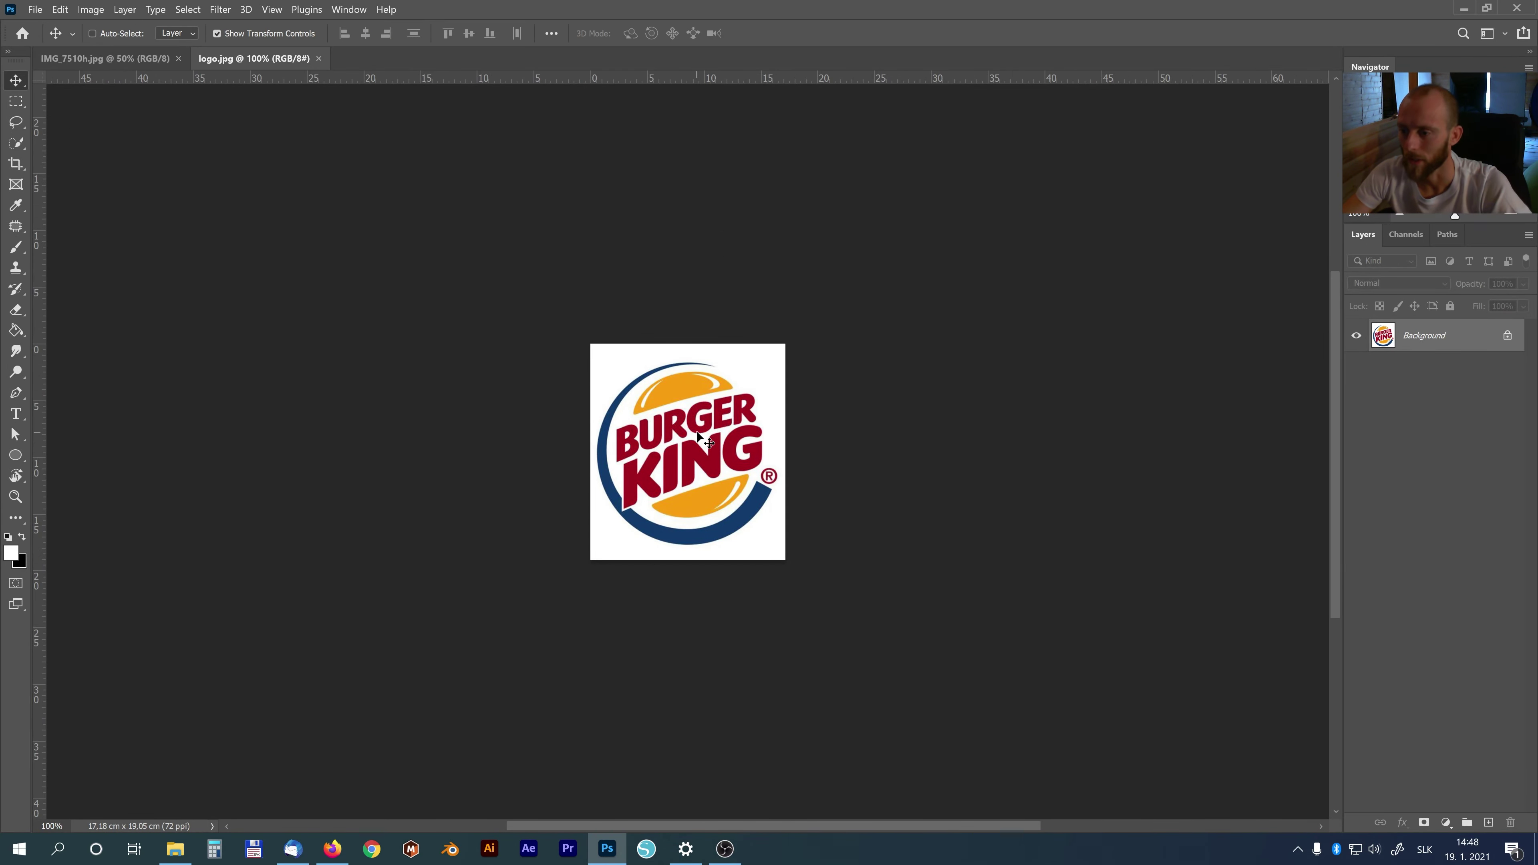
# - Place the logo on the green shirt at 60% opacity, raised and scaled to about 86%
pyautogui.moveTo(684, 448)
pyautogui.mouseDown()
pyautogui.moveTo(698, 362)
pyautogui.moveTo(682, 307)
pyautogui.moveTo(683, 320)
pyautogui.mouseUp()
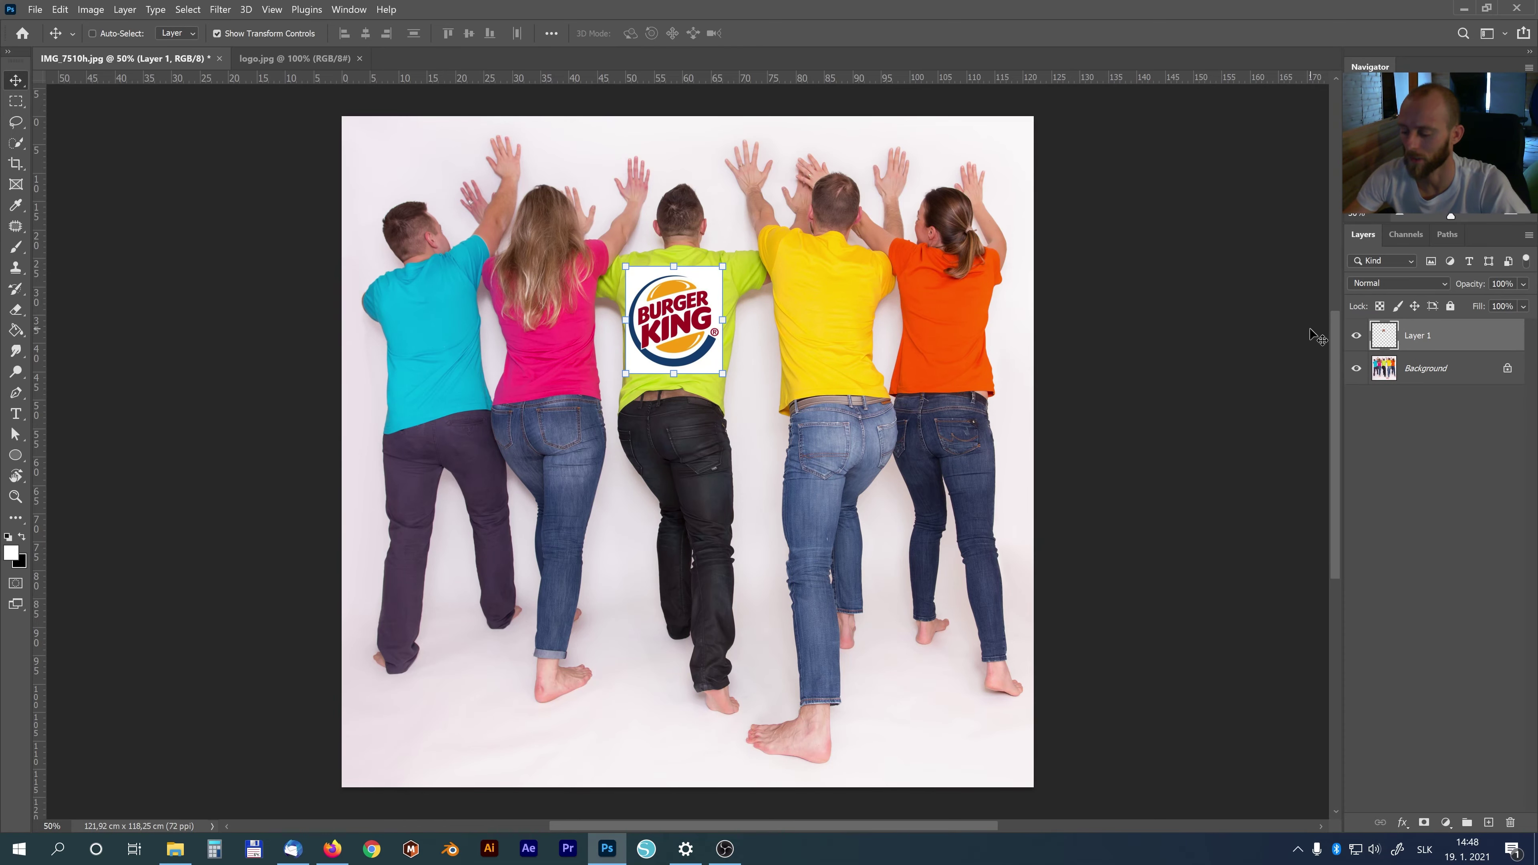
pyautogui.press('6')
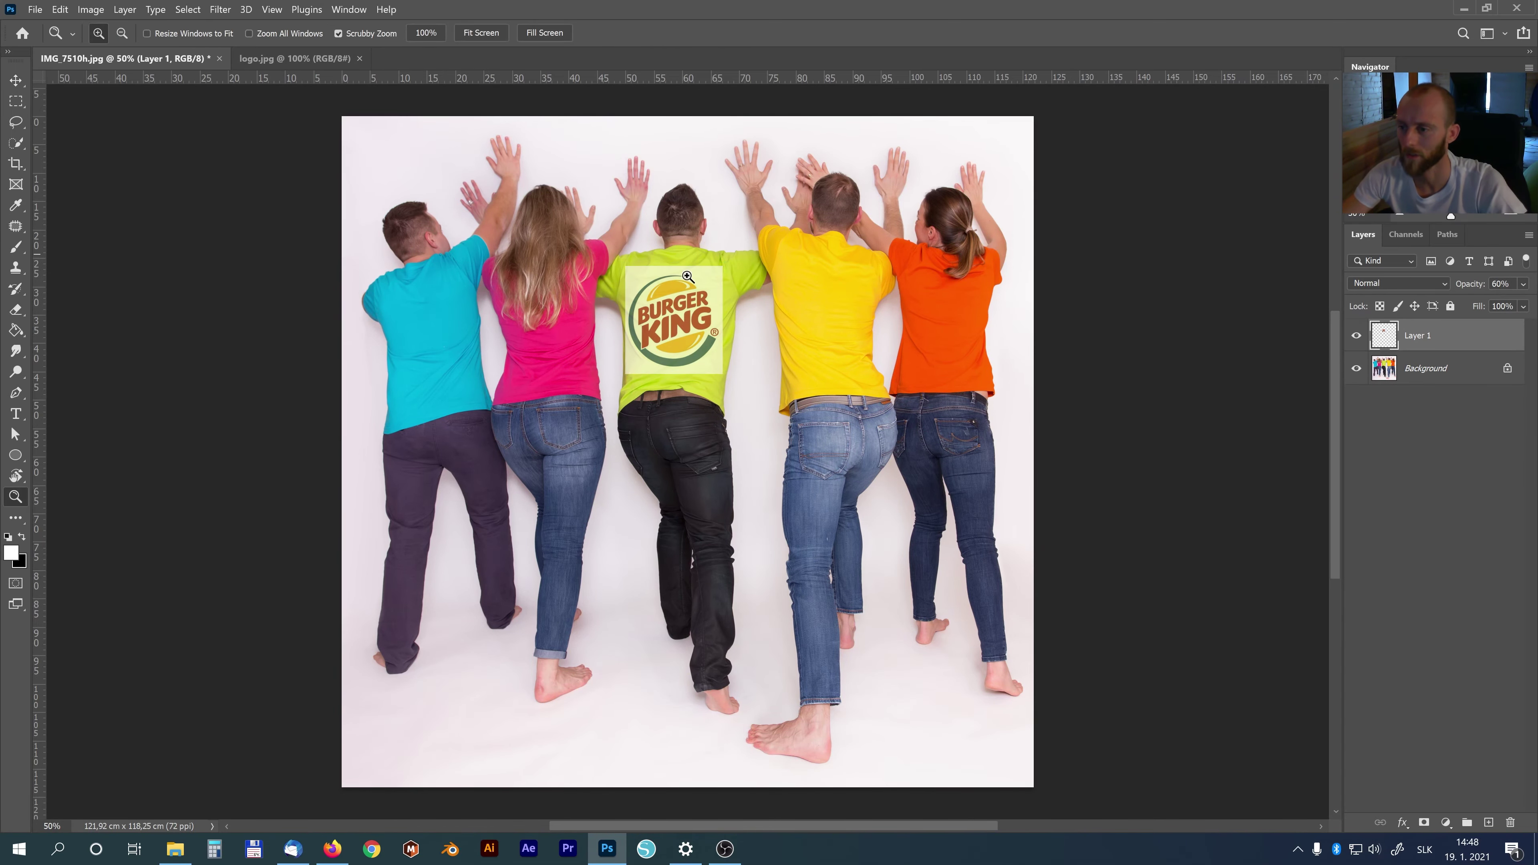
pyautogui.scroll(5, 647, 317)
pyautogui.moveTo(712, 306); pyautogui.dragTo(706, 301)
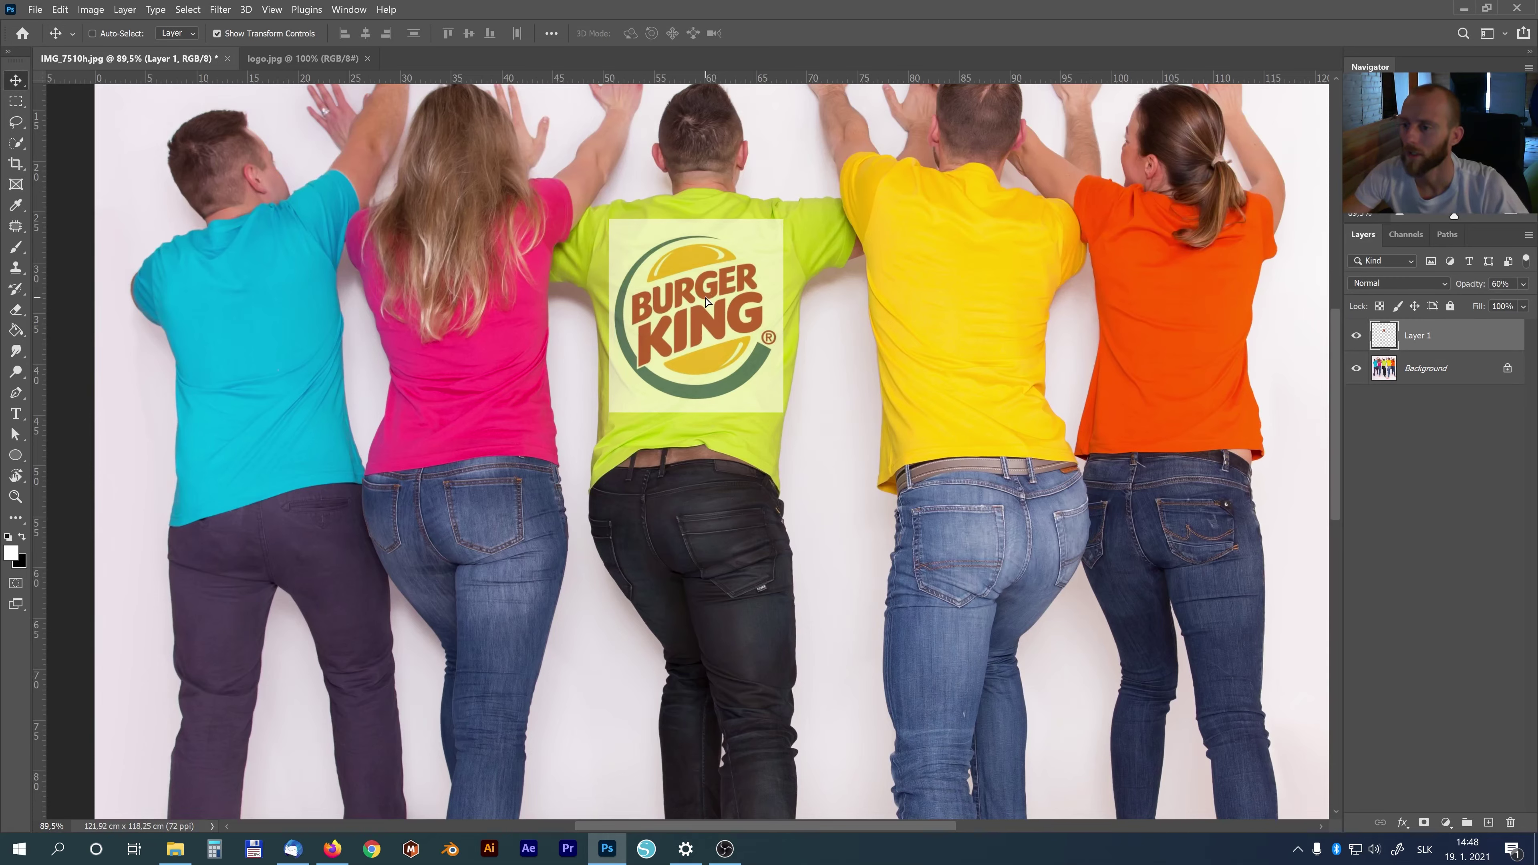
pyautogui.hotkey('shift', 'Up')
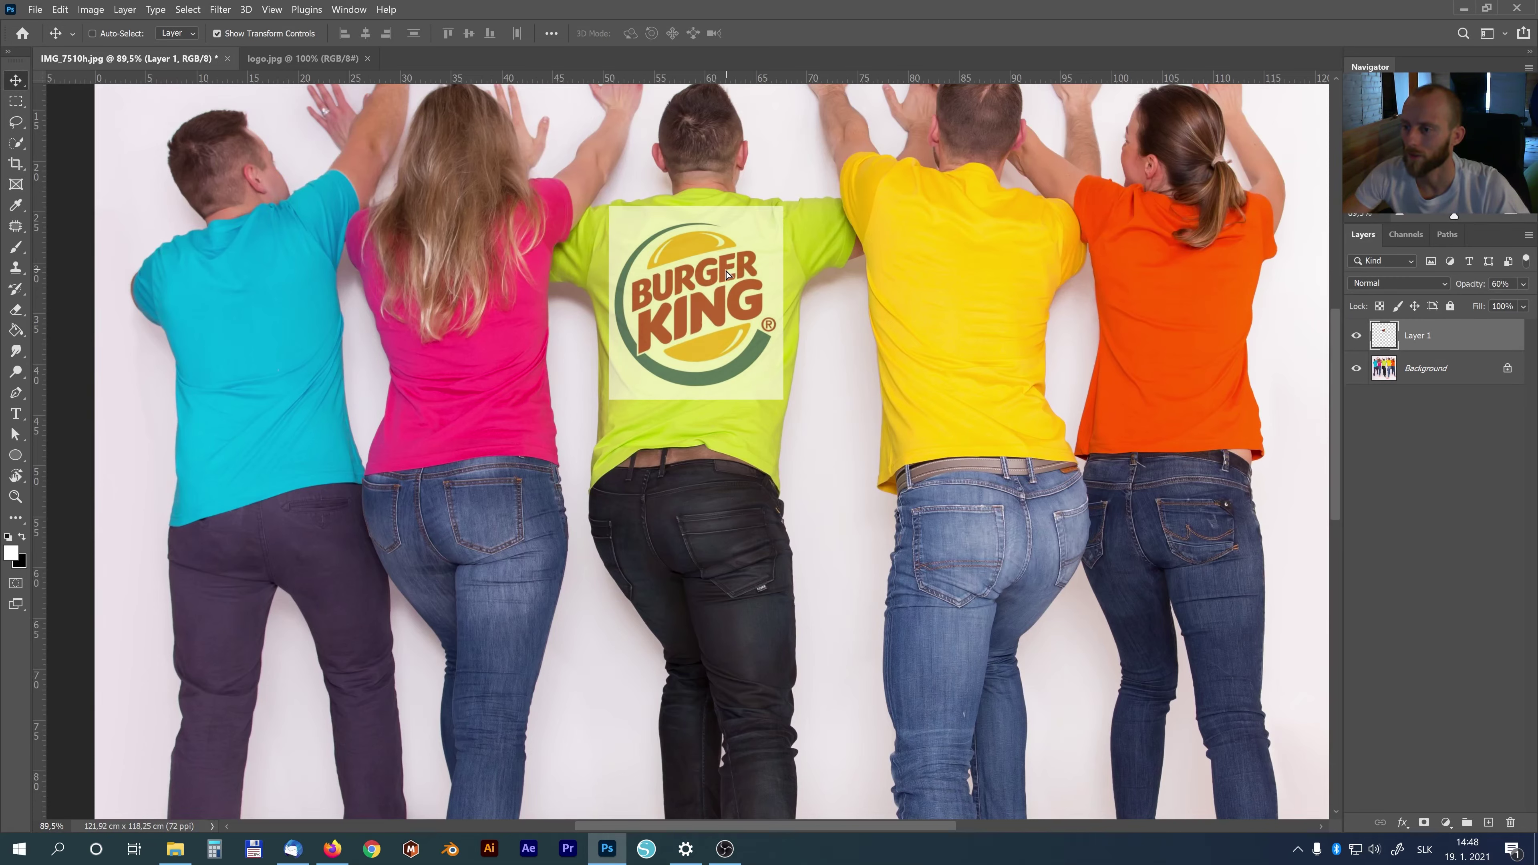
pyautogui.click(726, 278)
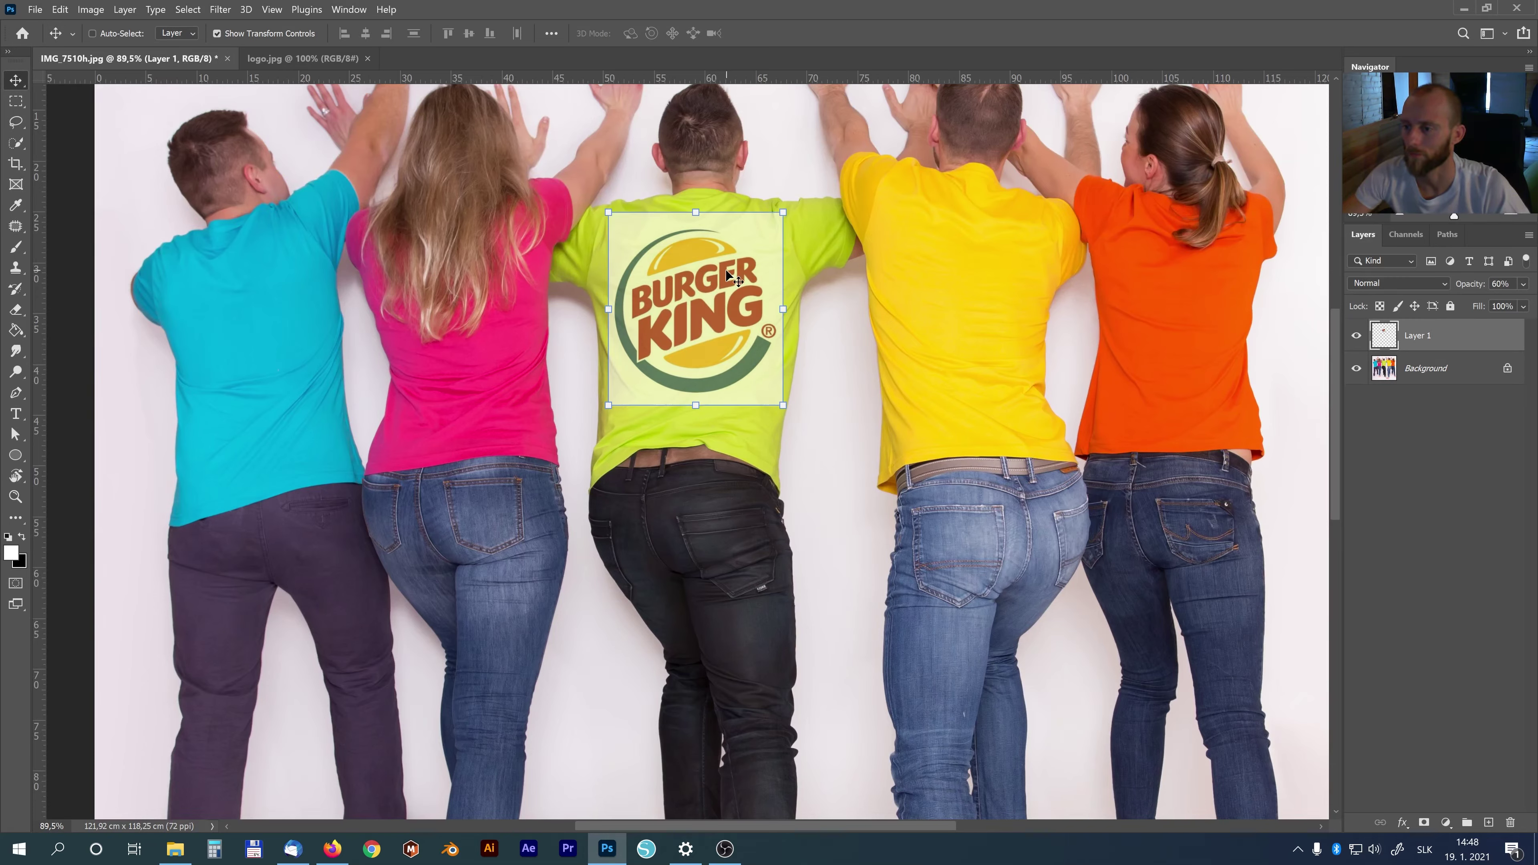
pyautogui.click(786, 209)
pyautogui.moveTo(785, 209); pyautogui.dragTo(774, 220)
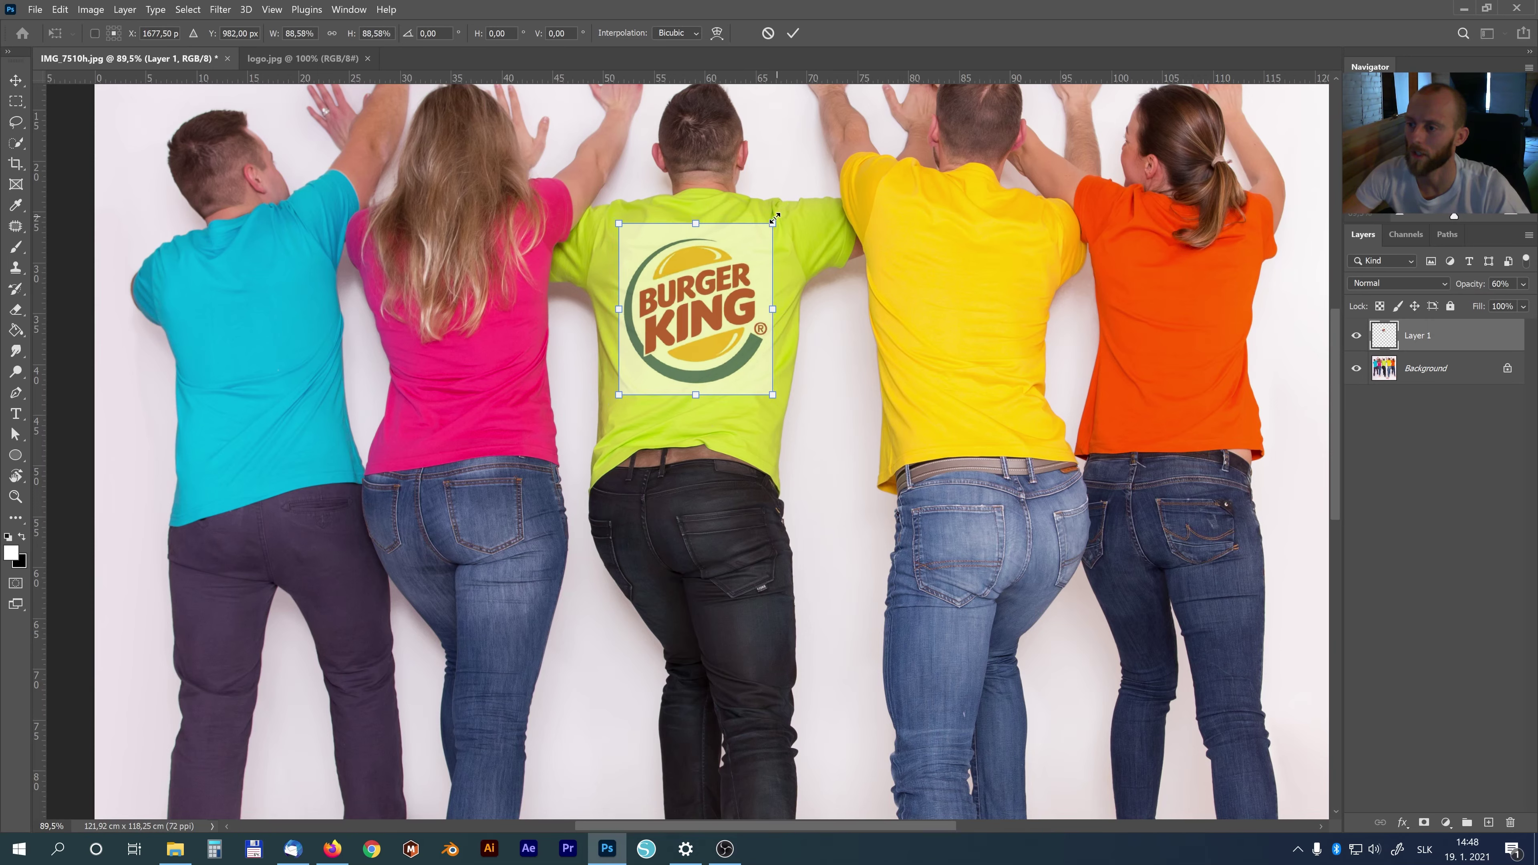
pyautogui.hotkey('shift', 'Up')
pyautogui.press('Return')
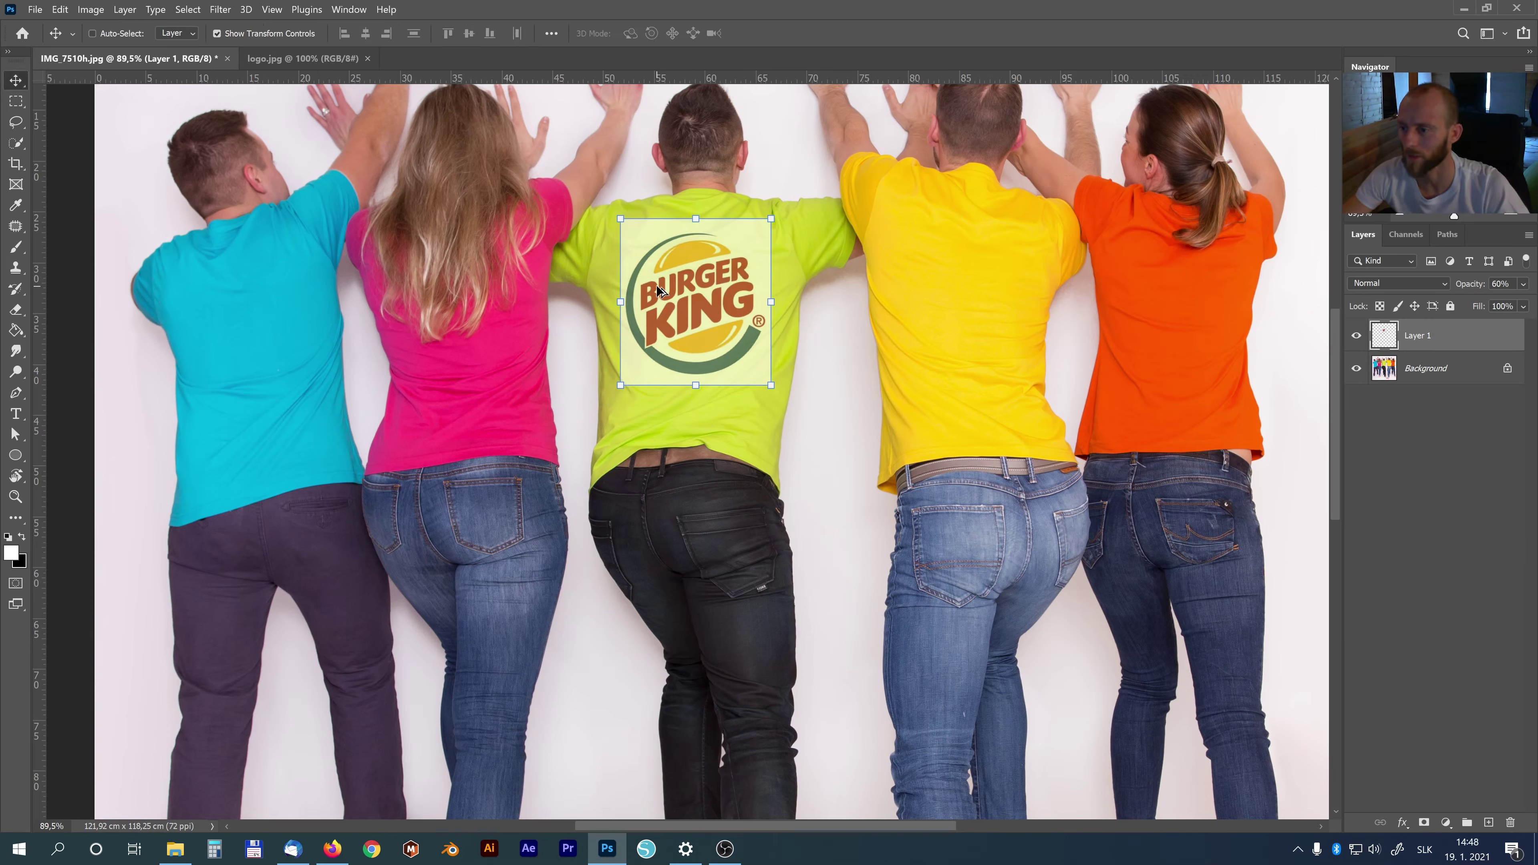
# - Duplicate the logo onto the yellow shirt, cancel a trial 3° tilt, and nudge it up
pyautogui.keyDown('alt'); pyautogui.moveTo(658, 291); pyautogui.dragTo(1033, 288); pyautogui.keyUp('alt')
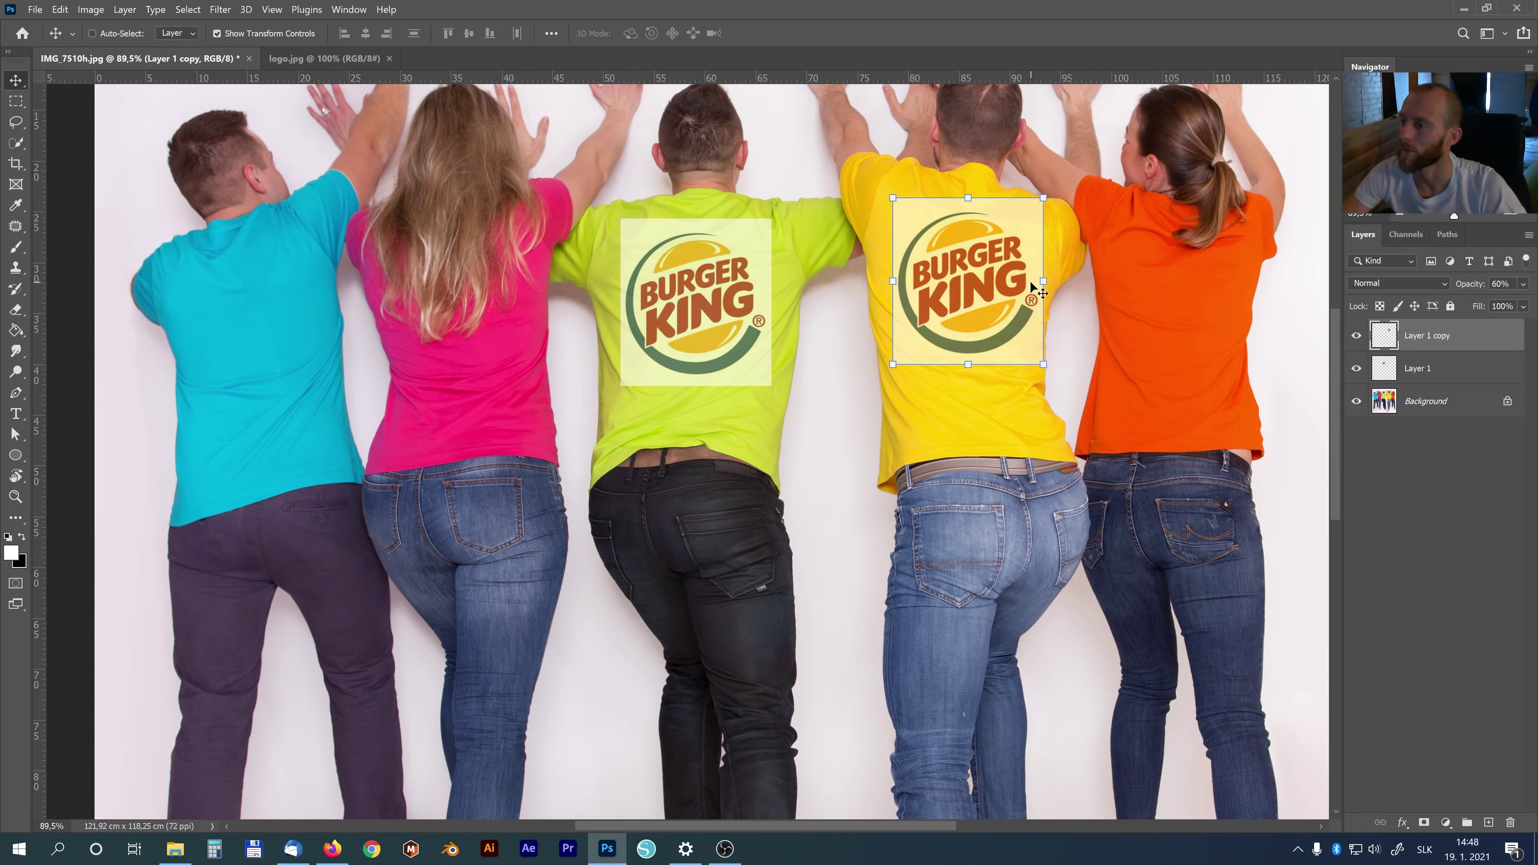
pyautogui.click(1057, 187)
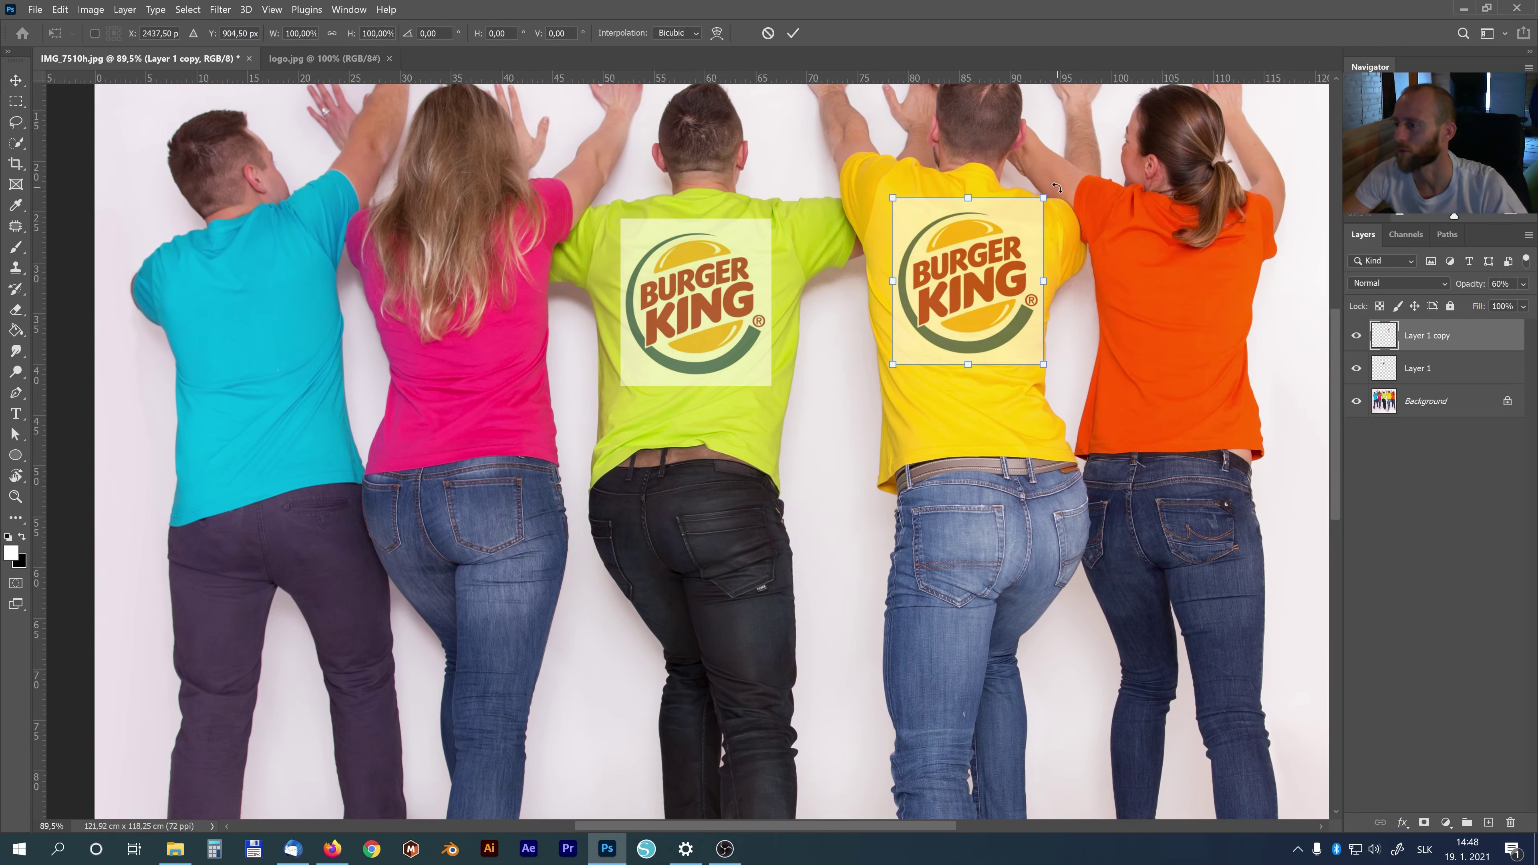
pyautogui.moveTo(1057, 188); pyautogui.dragTo(1062, 193)
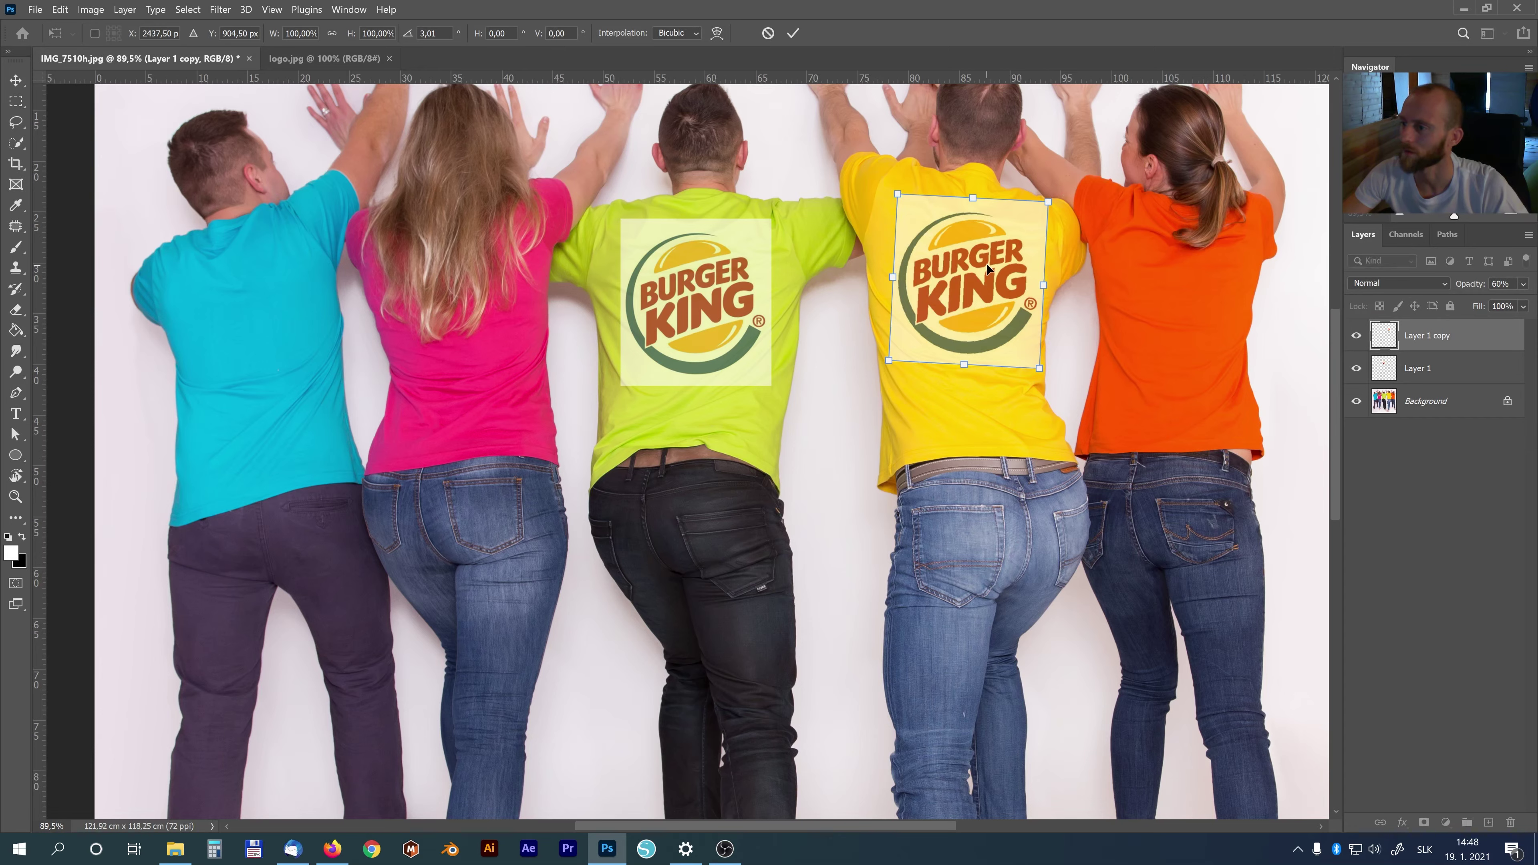
pyautogui.moveTo(987, 264); pyautogui.dragTo(981, 260)
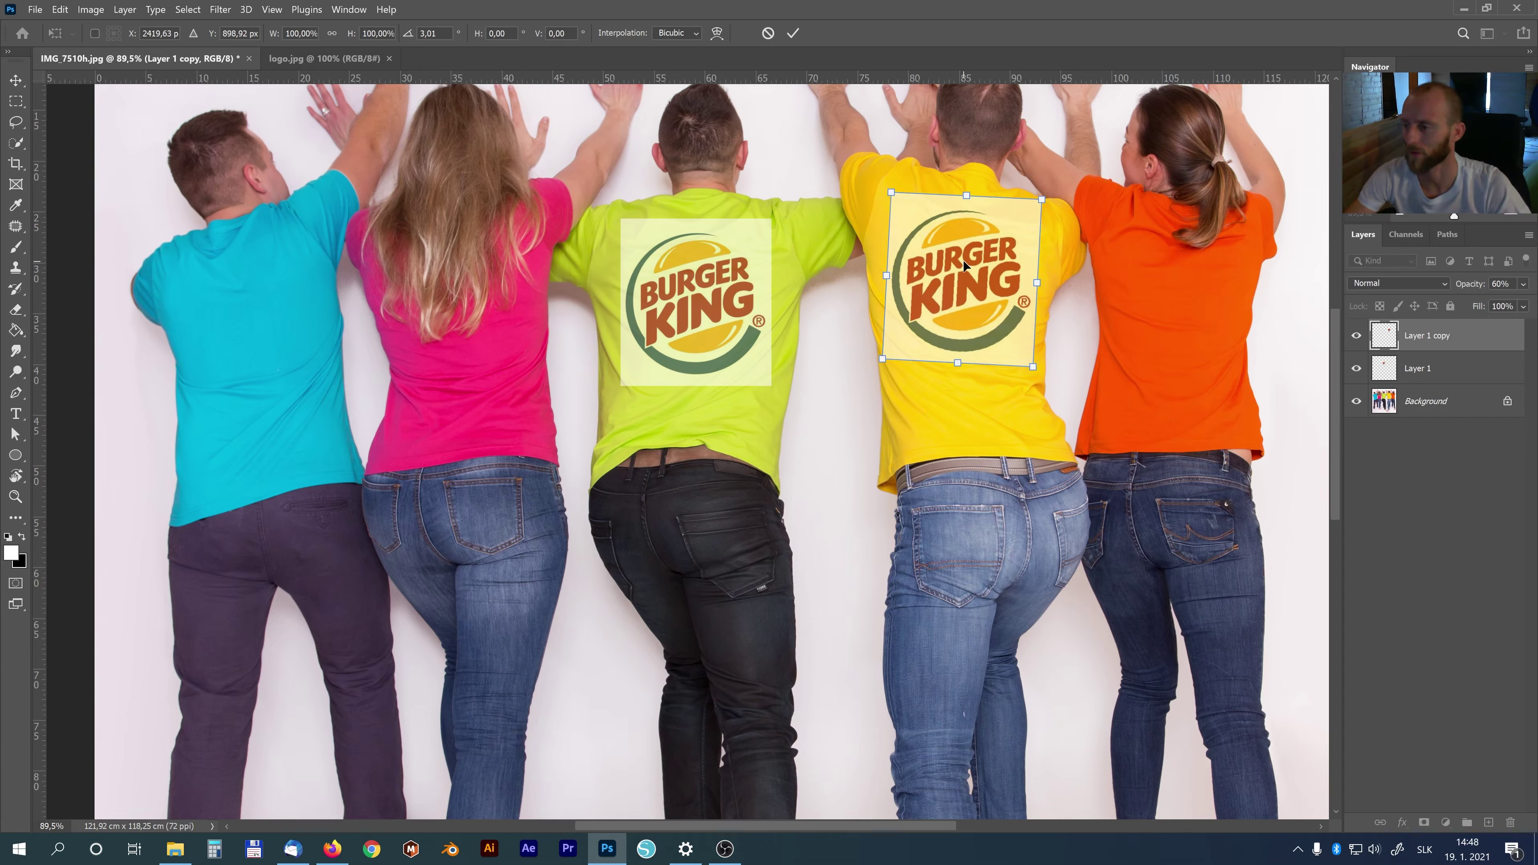
pyautogui.press('Escape')
pyautogui.hotkey('shift', 'Up')
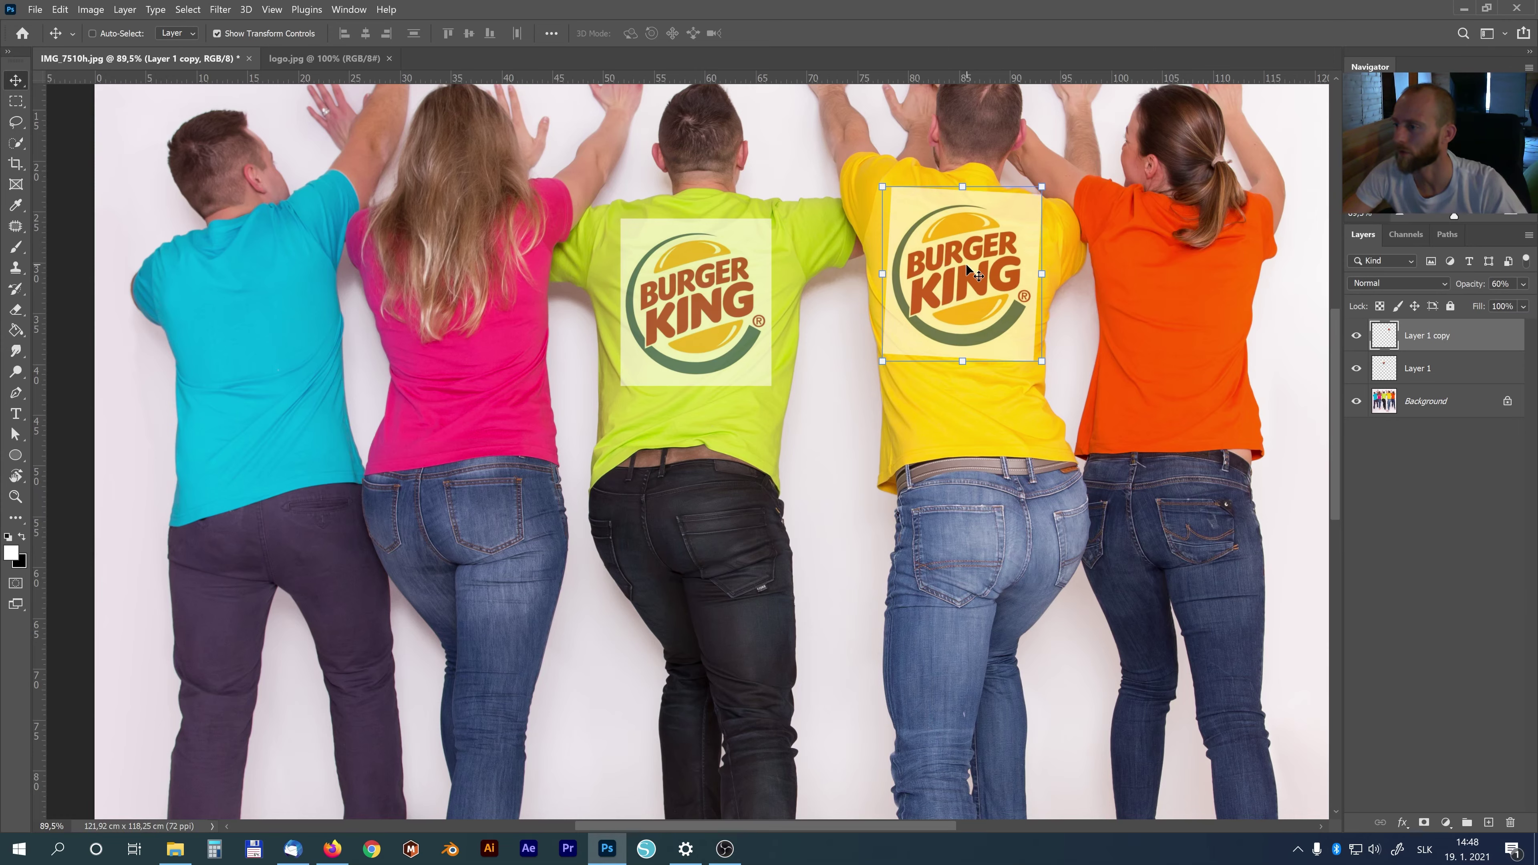
pyautogui.click(1457, 374)
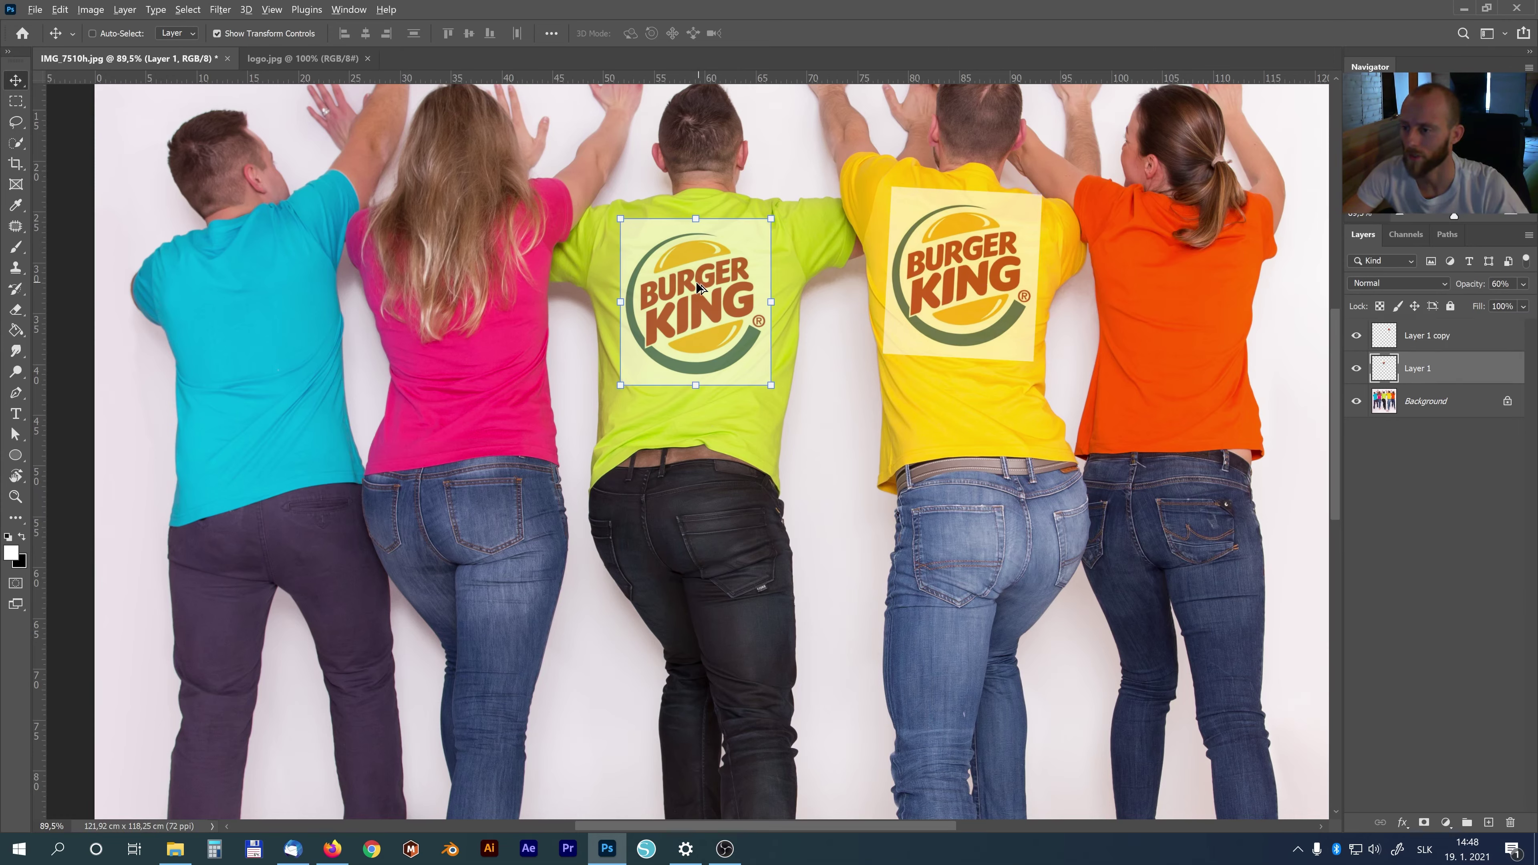
# - Copy the logo onto the orange shirt, scaled to about 83%, shifted slightly and tilted about 1°
pyautogui.moveTo(692, 290); pyautogui.dragTo(1176, 288)
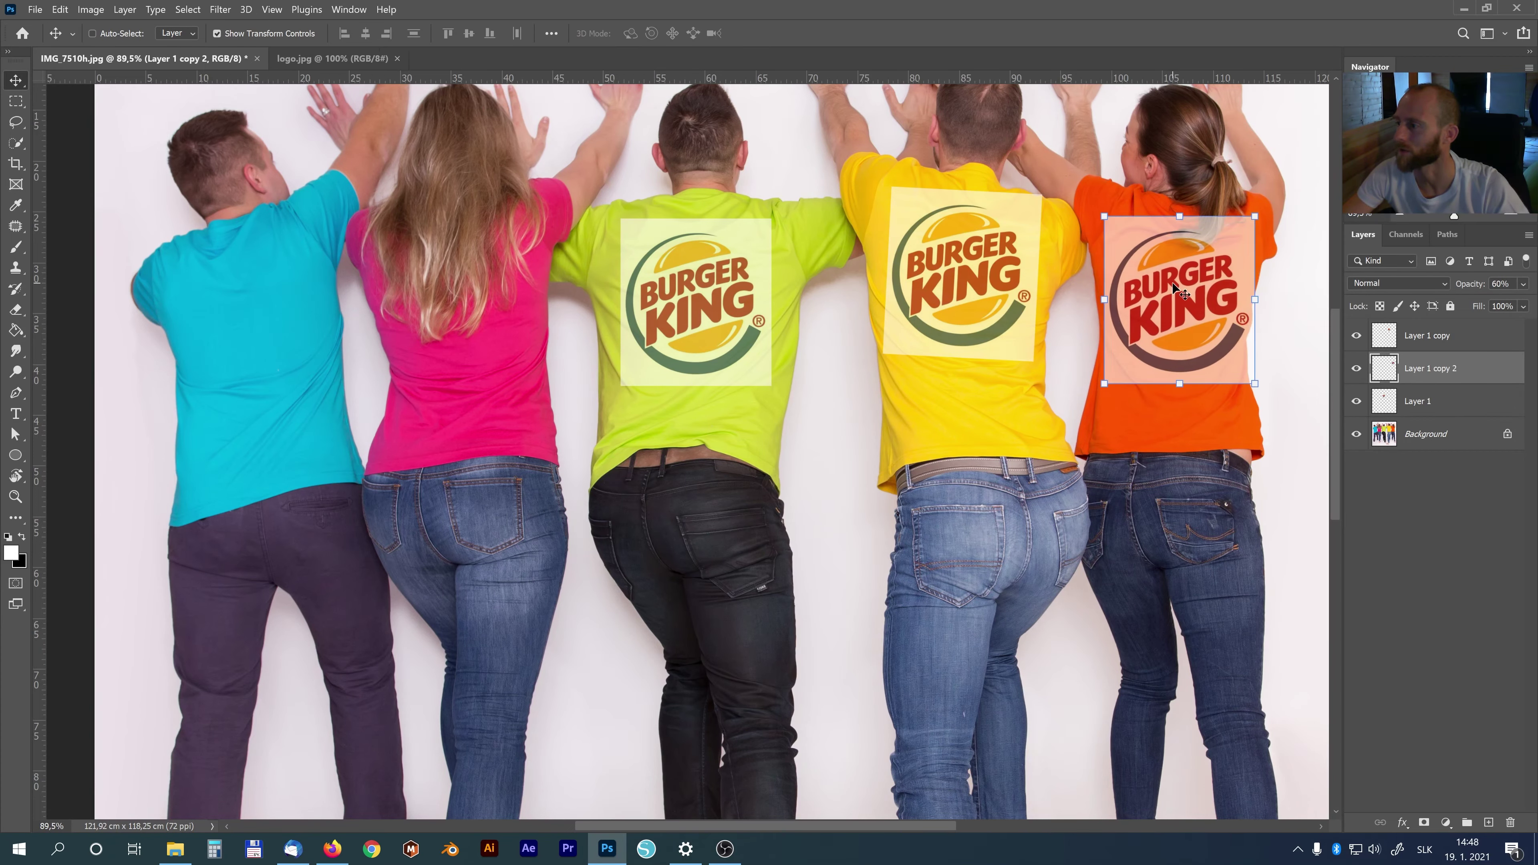
pyautogui.click(1254, 217)
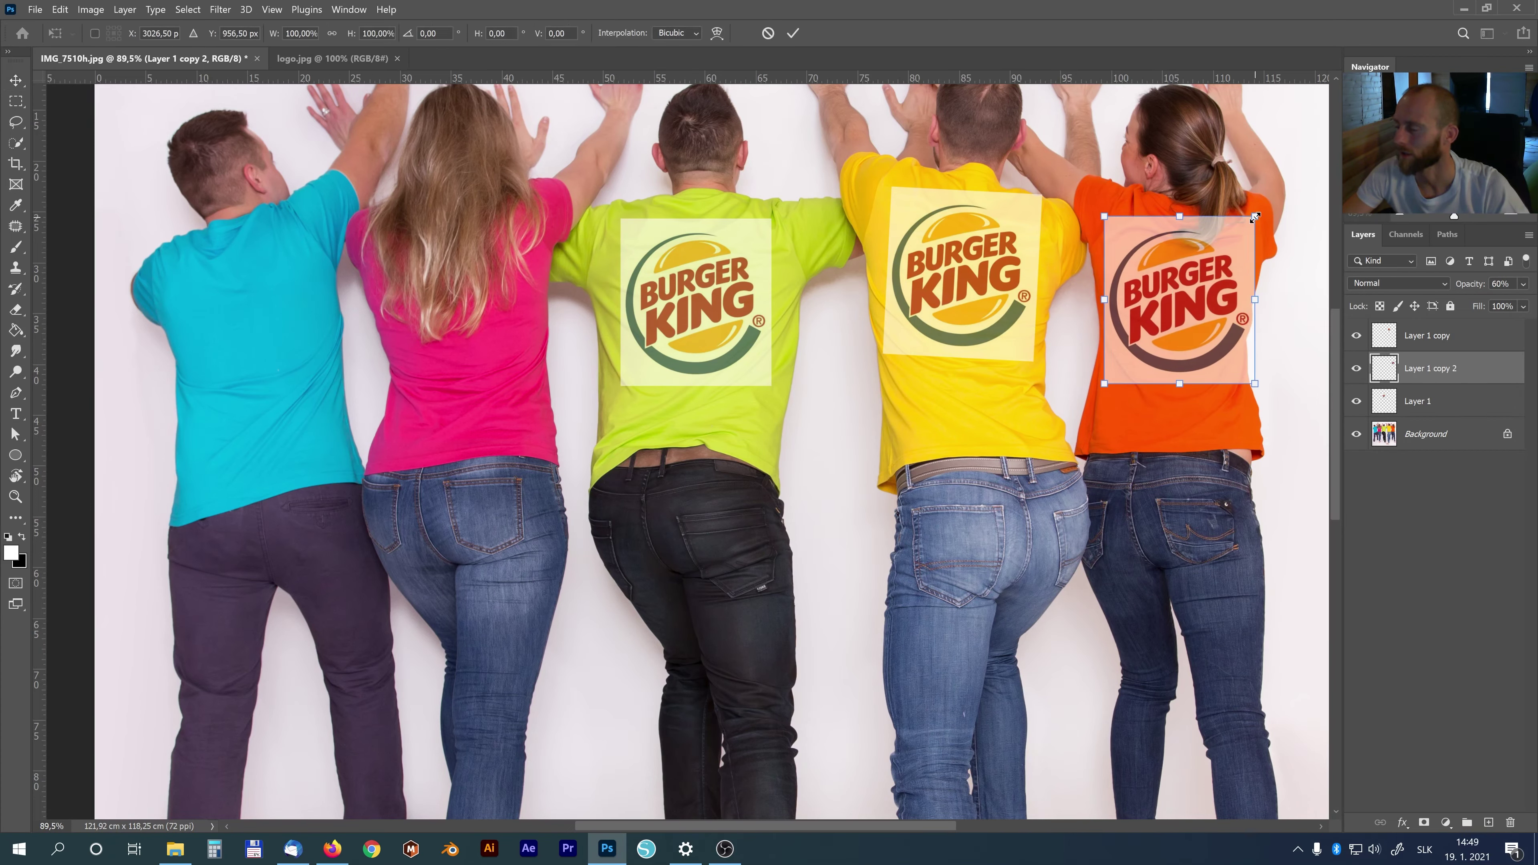
pyautogui.moveTo(1254, 217); pyautogui.dragTo(1242, 231)
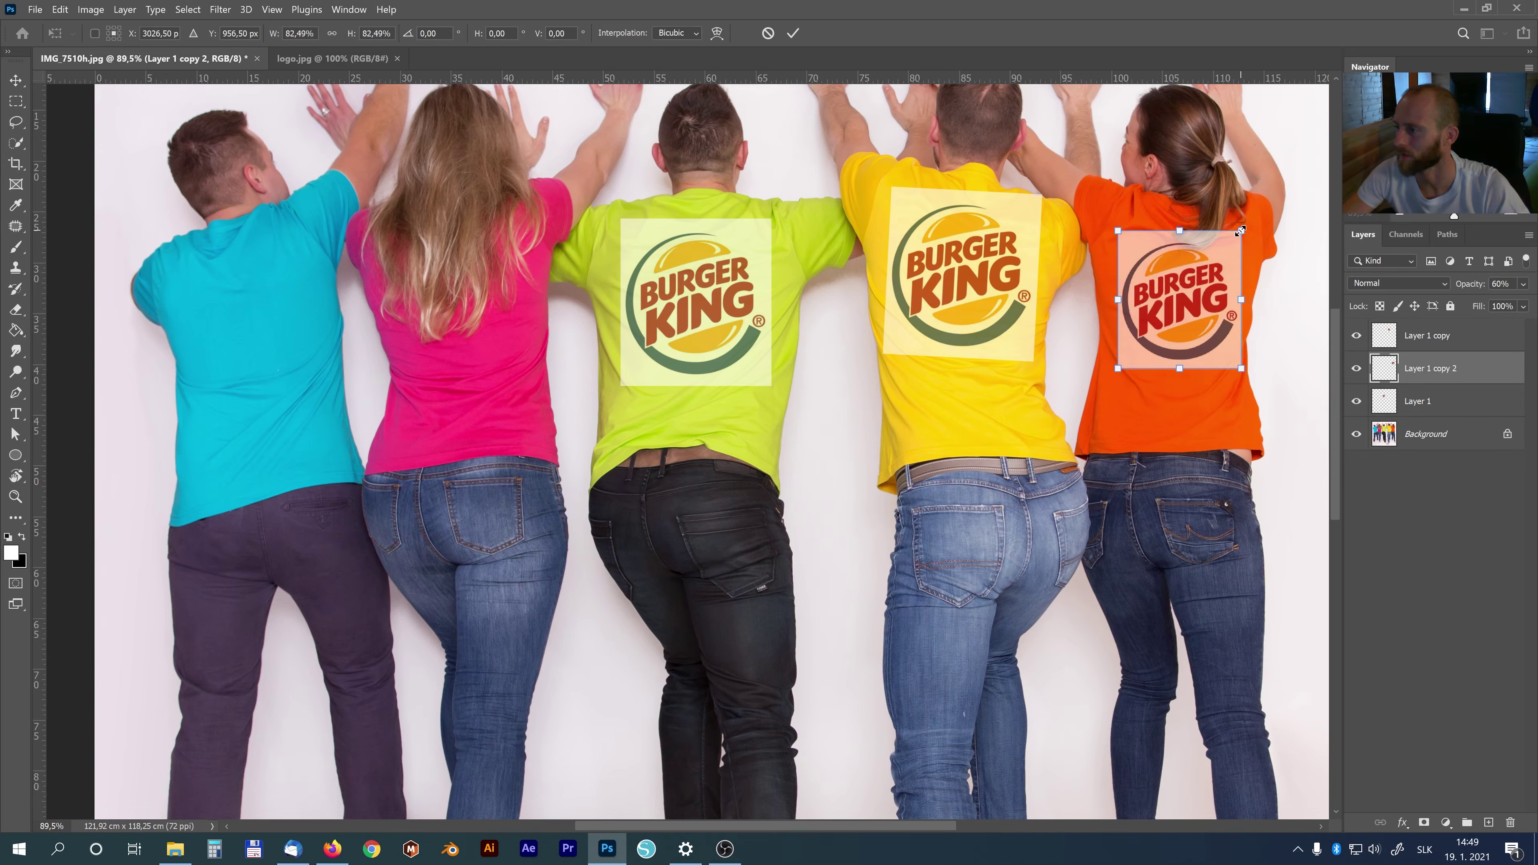
pyautogui.press('Return')
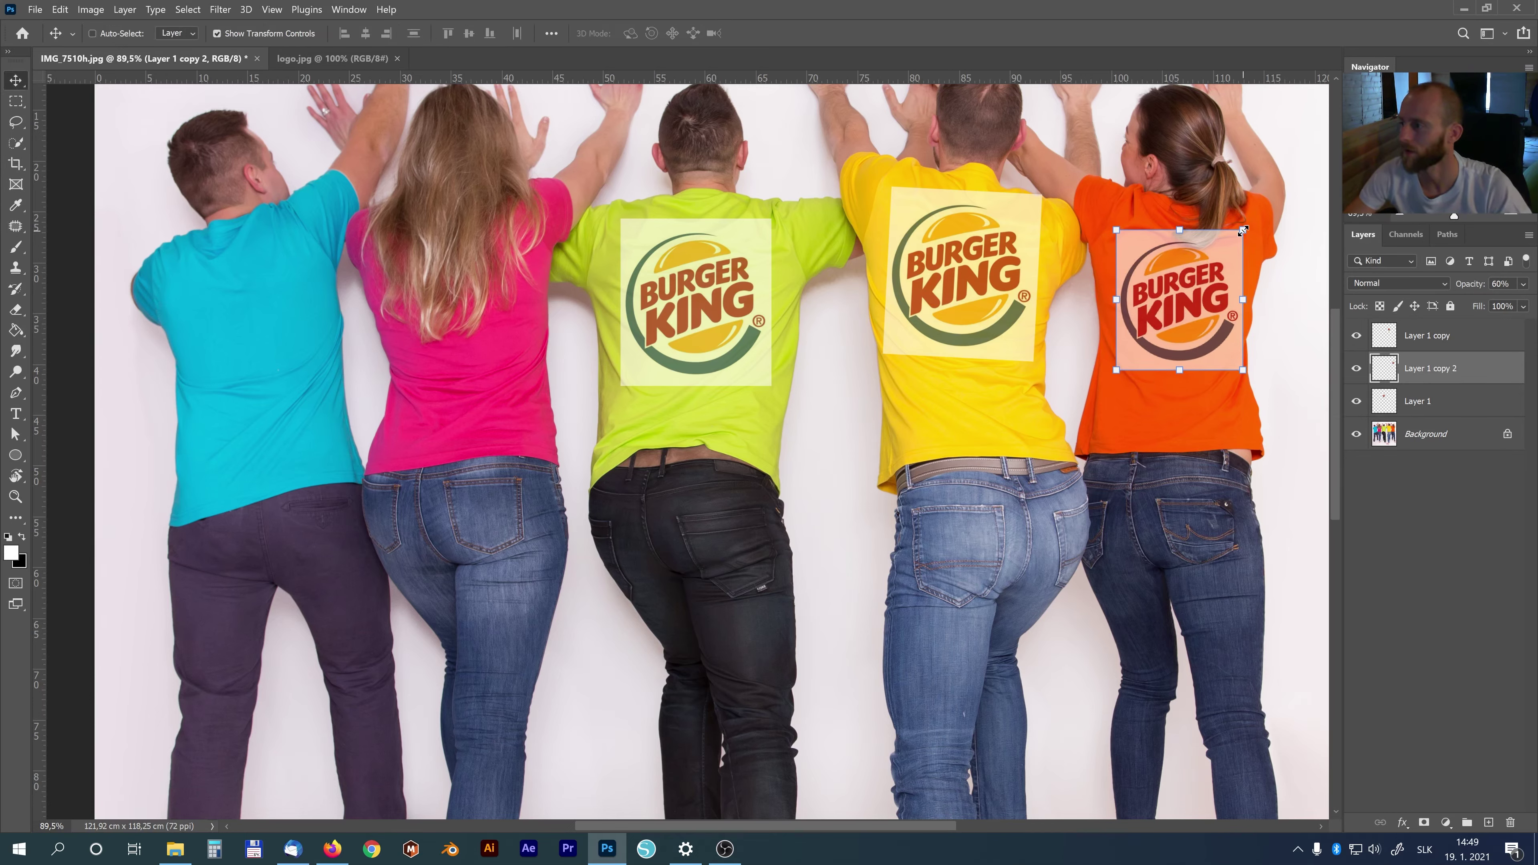
pyautogui.moveTo(1242, 231); pyautogui.dragTo(1239, 229)
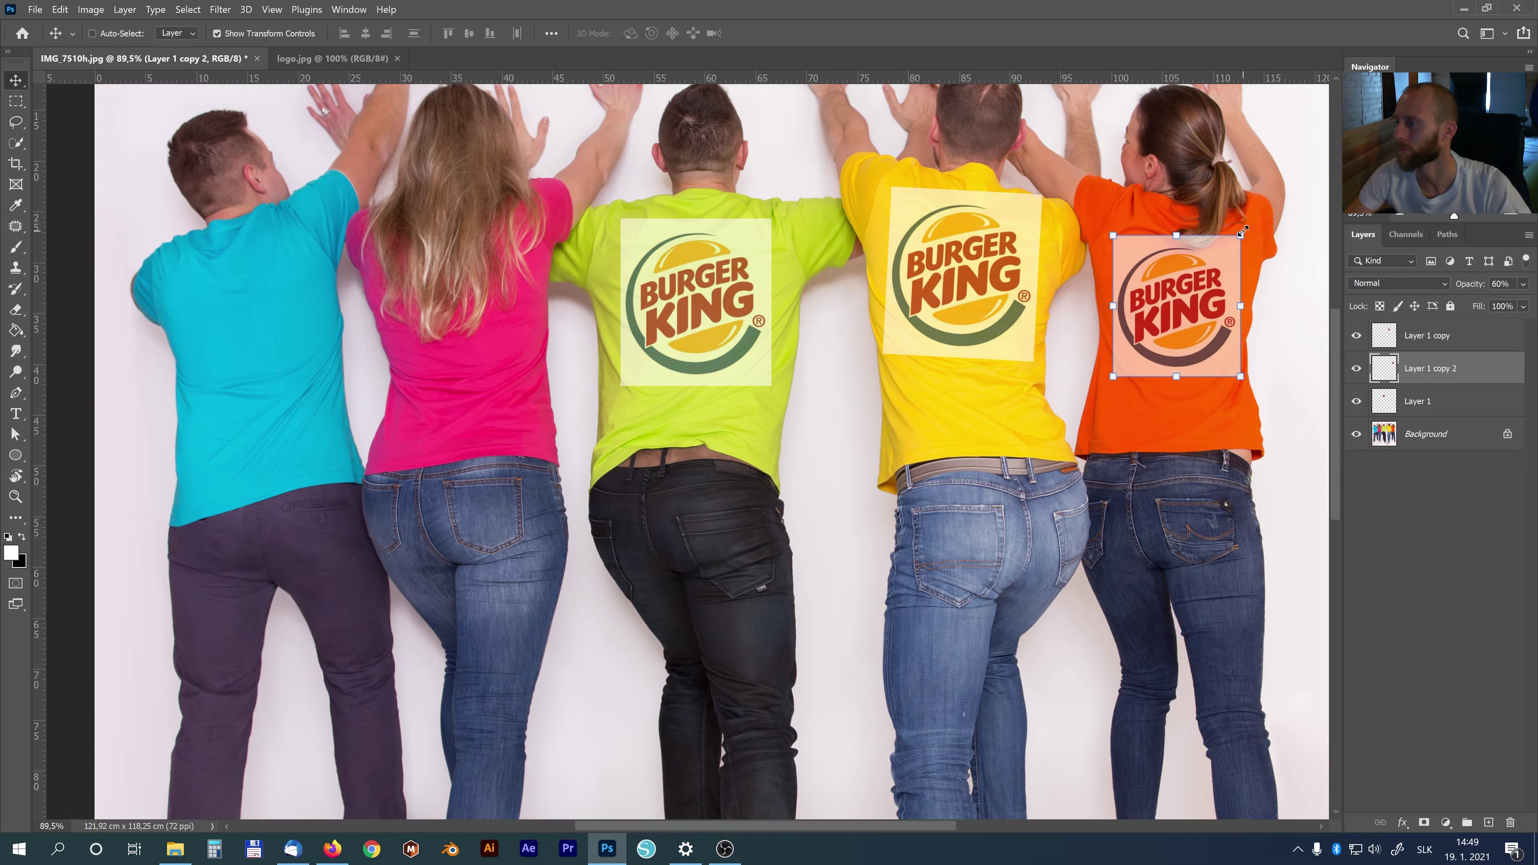
pyautogui.hotkey('ctrl', 't')
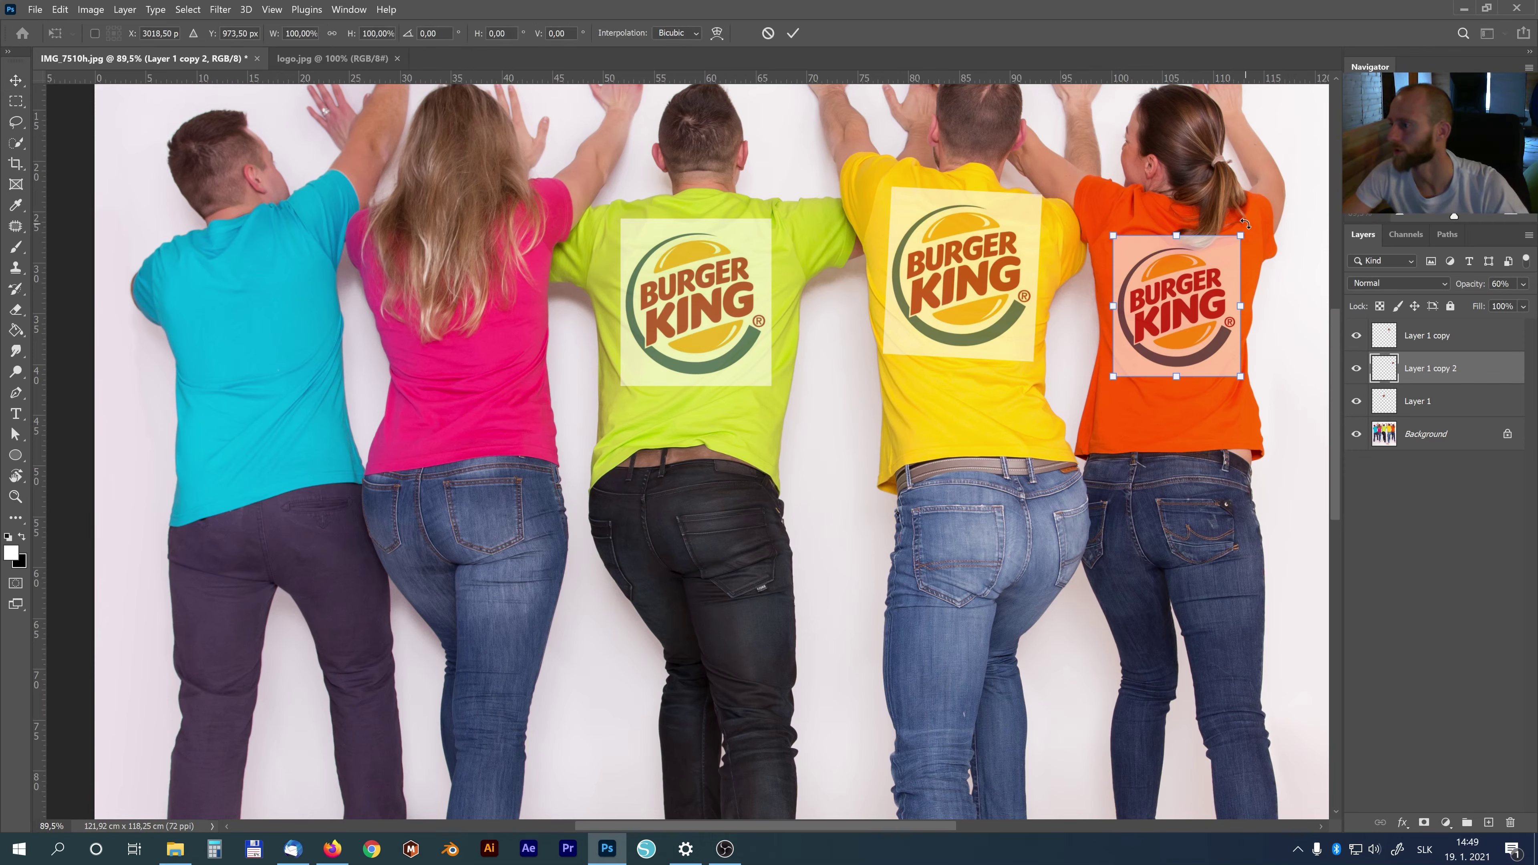
pyautogui.moveTo(1244, 229); pyautogui.dragTo(1248, 224)
pyautogui.press('Return')
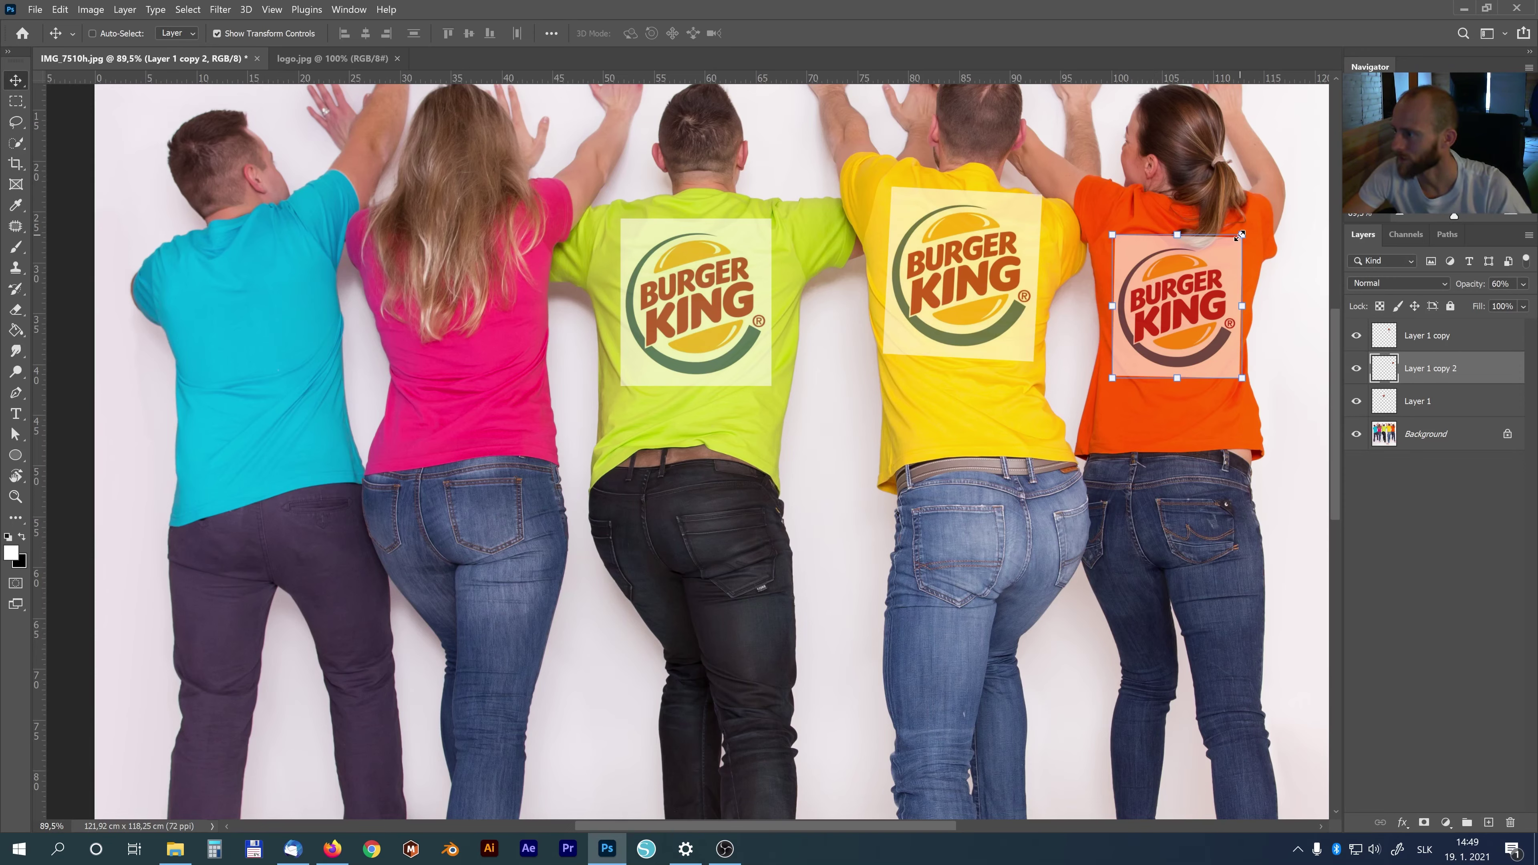
pyautogui.click(217, 34)
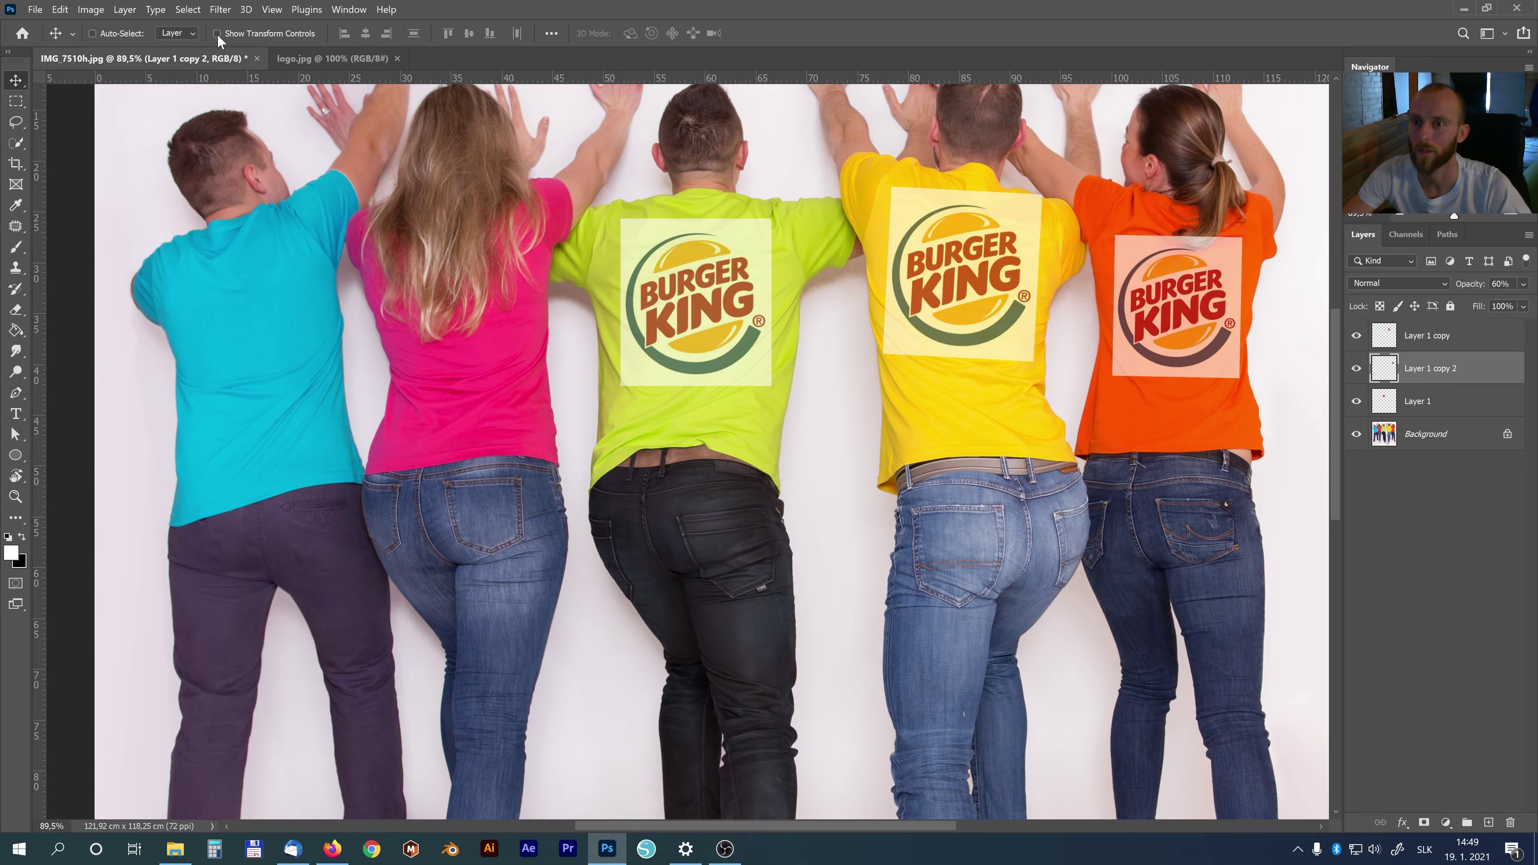
pyautogui.click(217, 34)
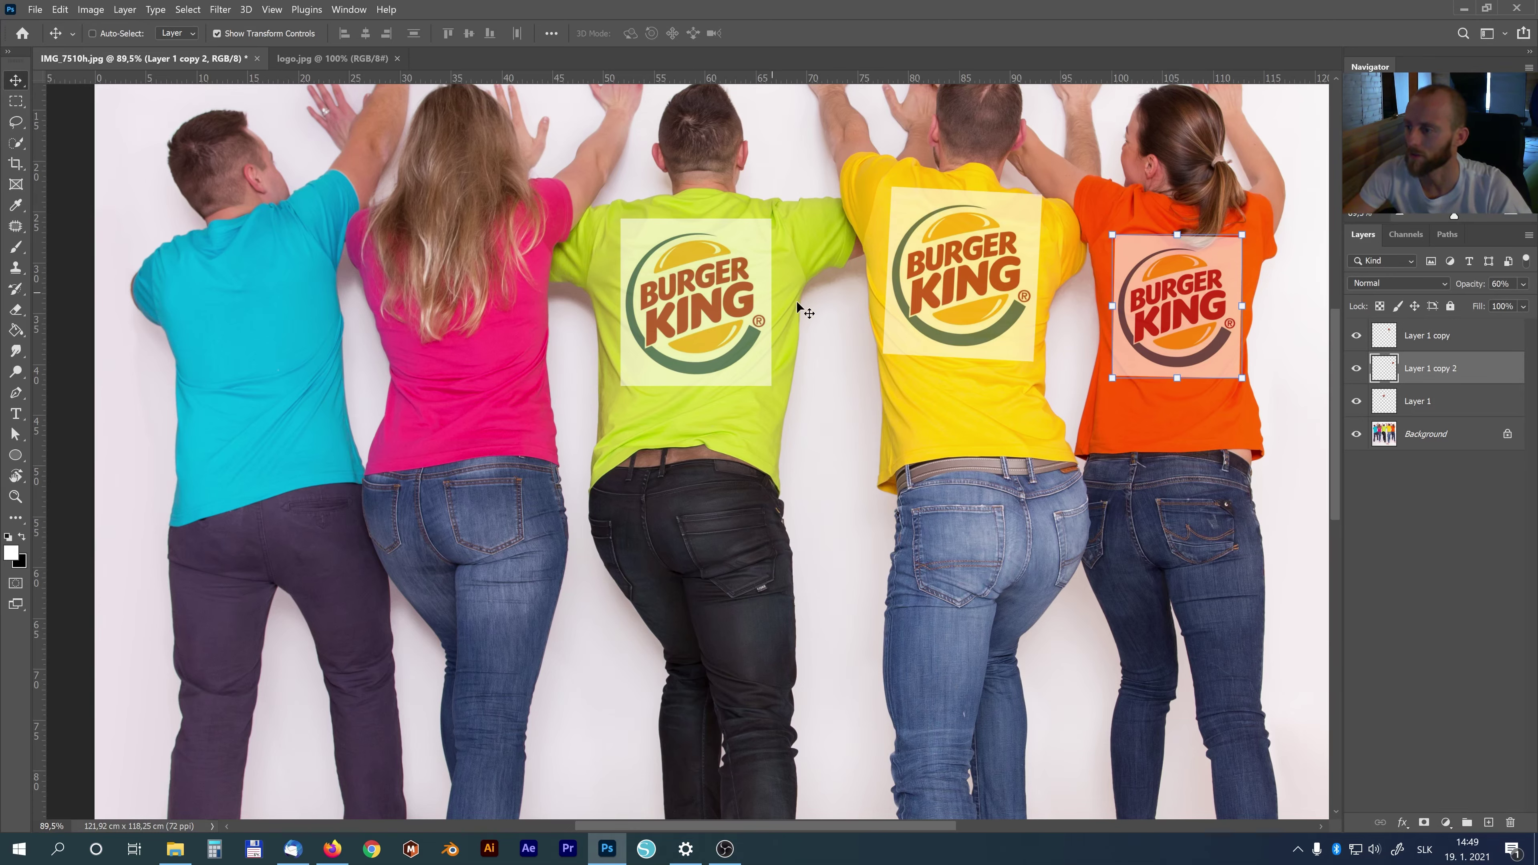
# - Copy the logo onto the pink shirt, shrunk to about 83% and nudged into place
pyautogui.click(1442, 405)
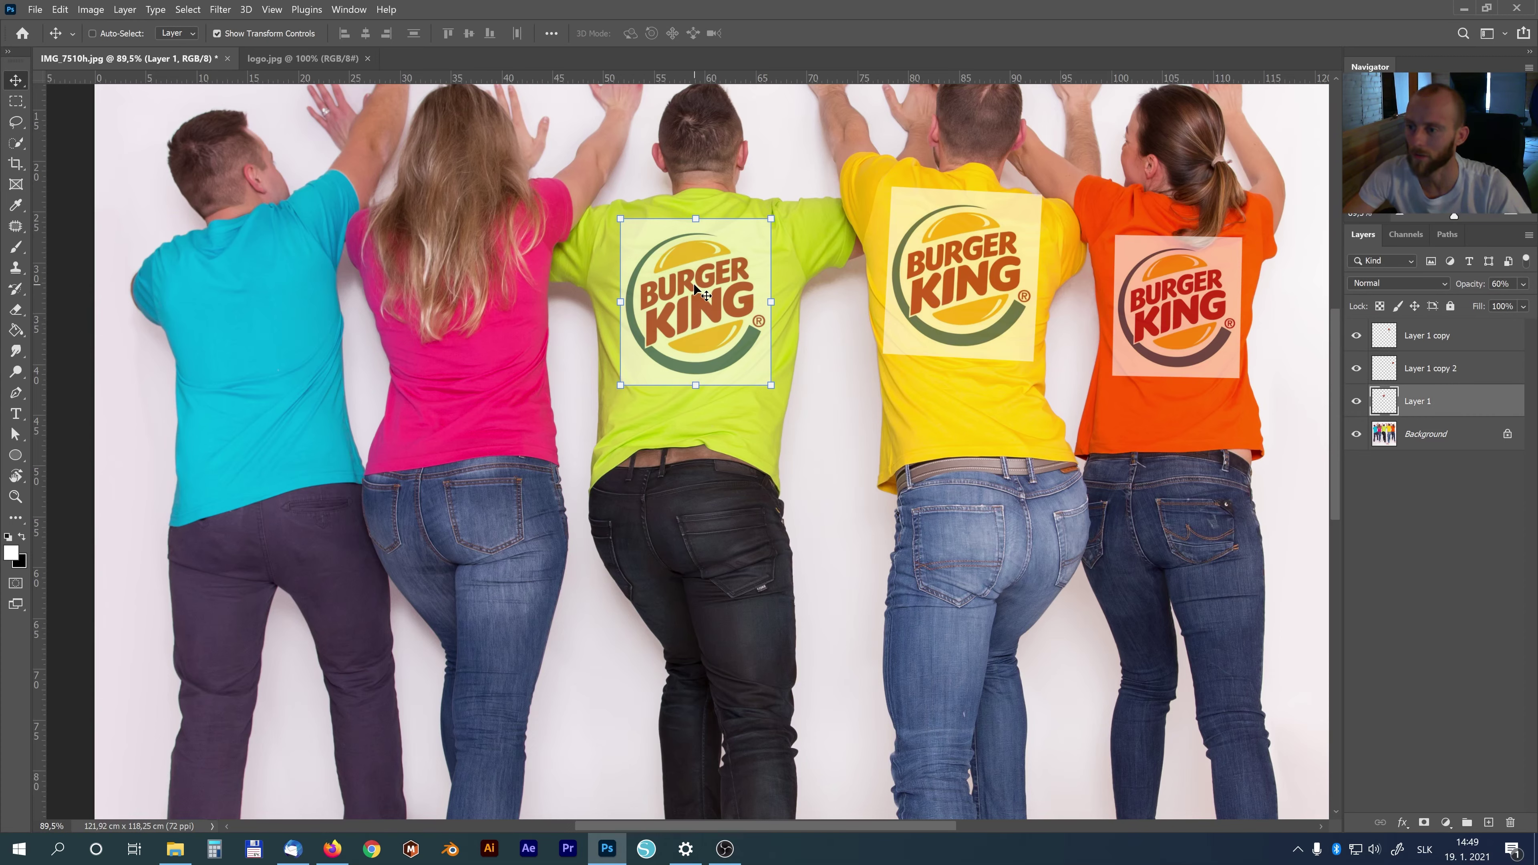
pyautogui.moveTo(697, 291); pyautogui.dragTo(461, 298)
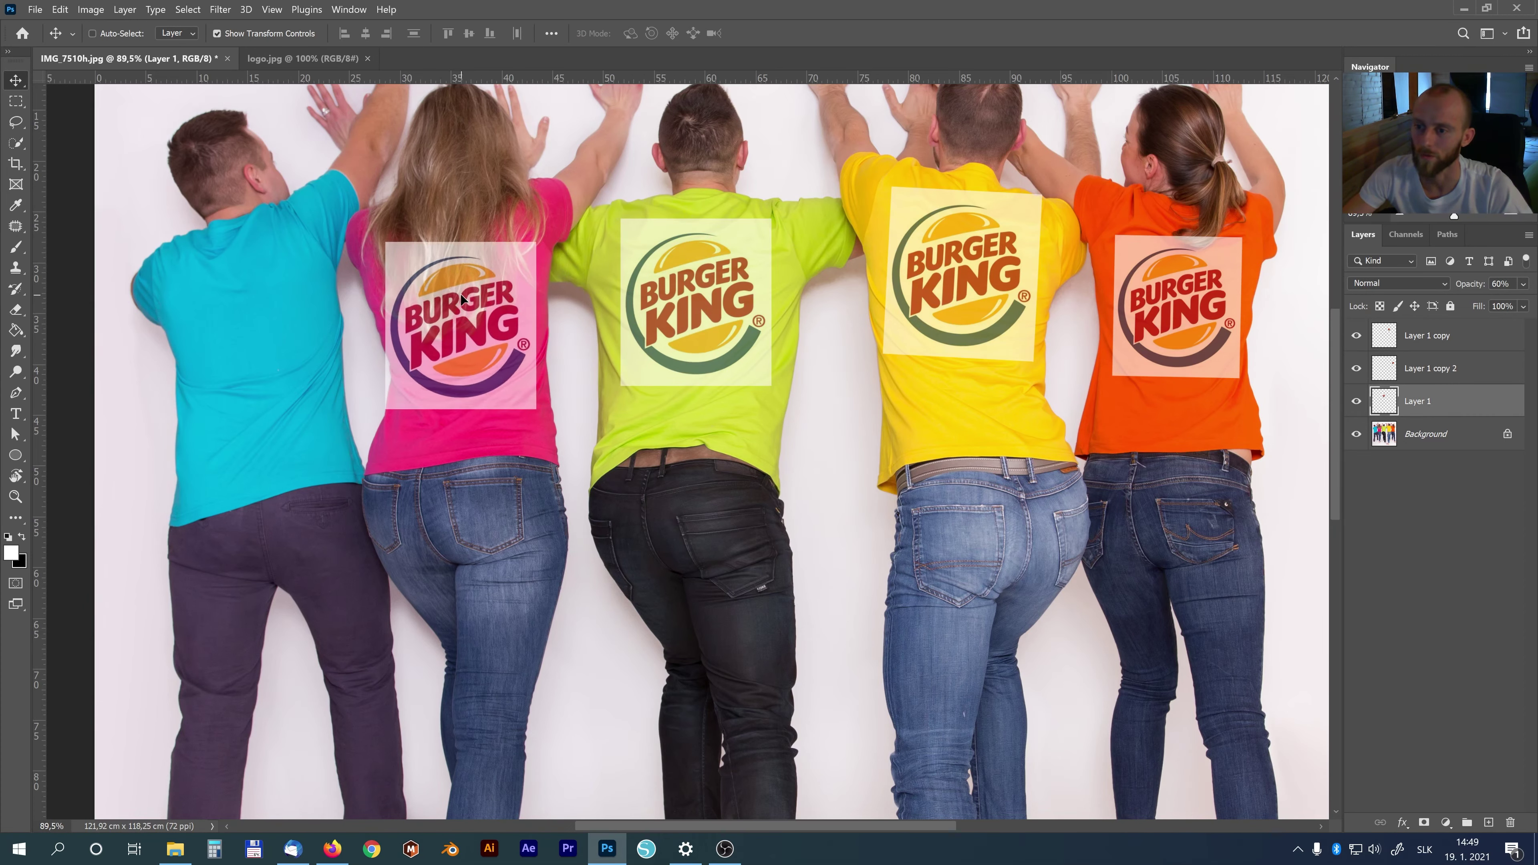
pyautogui.hotkey('ctrl', 't')
pyautogui.moveTo(533, 236)
pyautogui.mouseDown()
pyautogui.moveTo(520, 250)
pyautogui.moveTo(523, 236)
pyautogui.mouseUp()
pyautogui.press('Return')
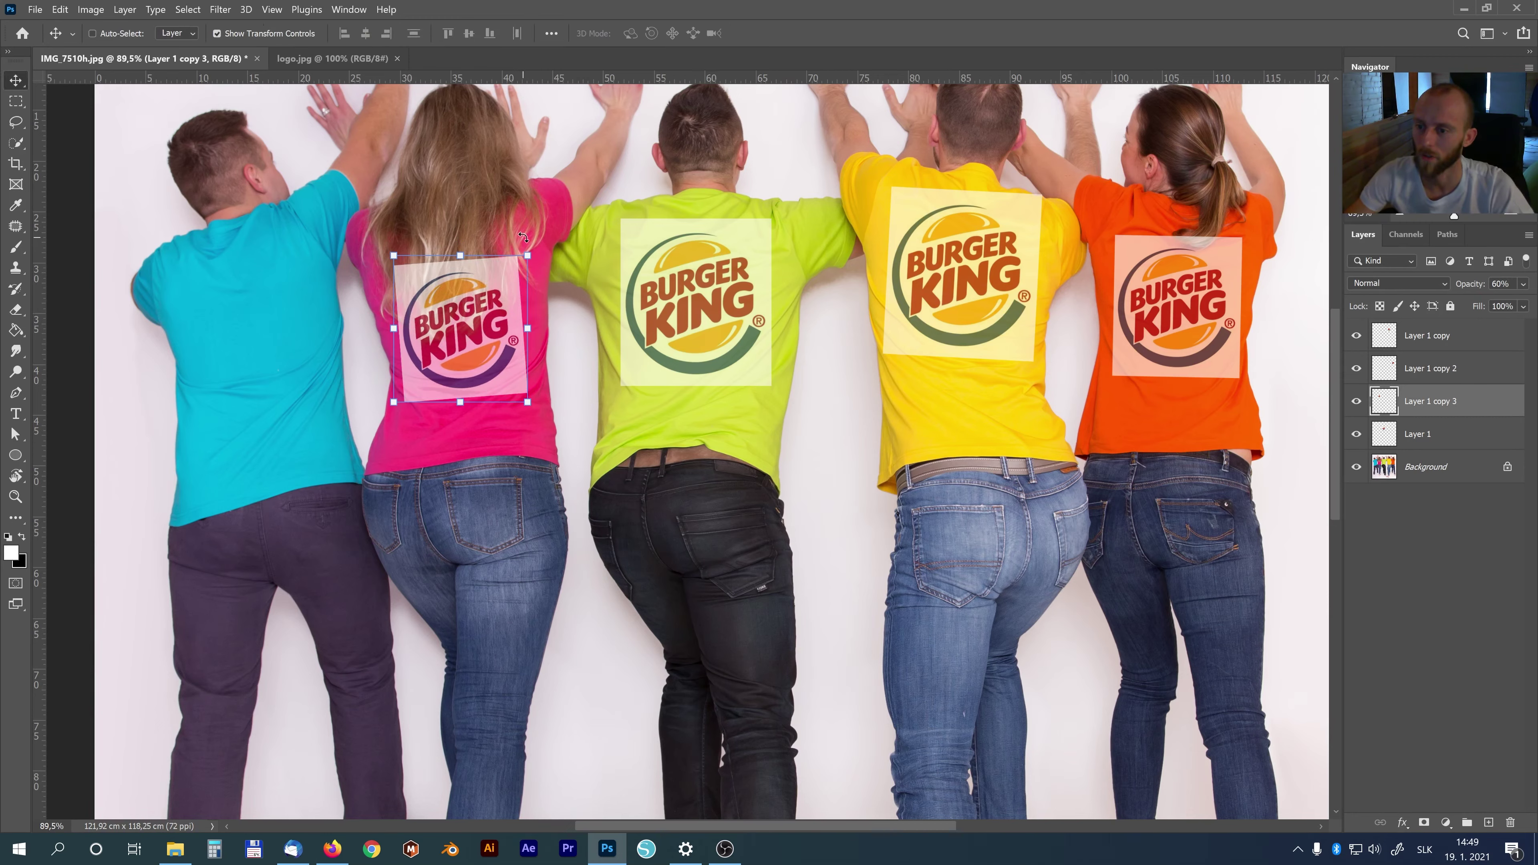
pyautogui.press('Down')
pyautogui.press('Down')
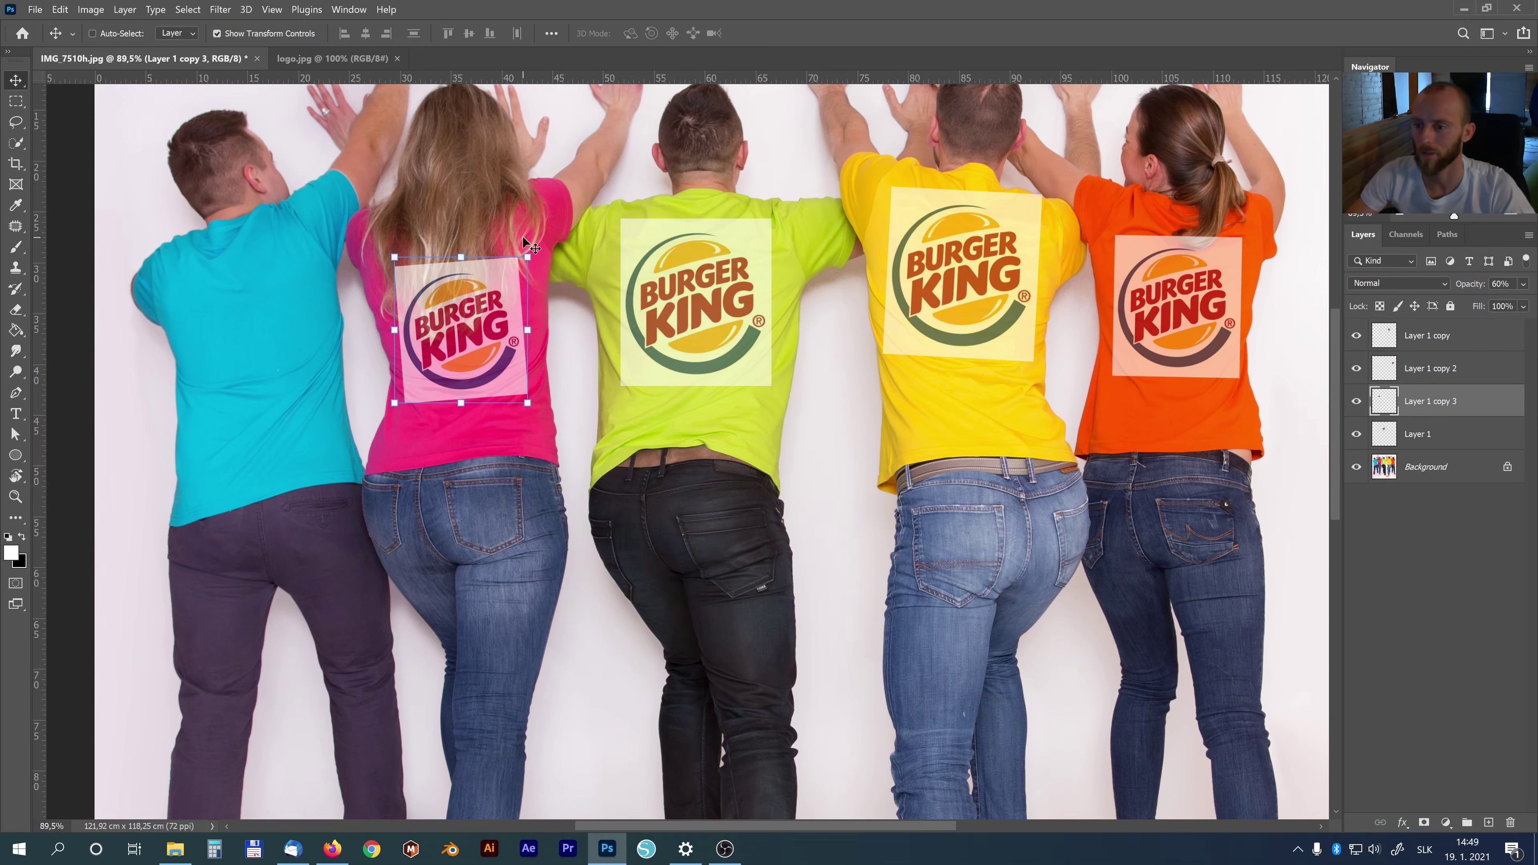
pyautogui.press('Down')
pyautogui.press('Up')
pyautogui.press('Up')
pyautogui.press('Up')
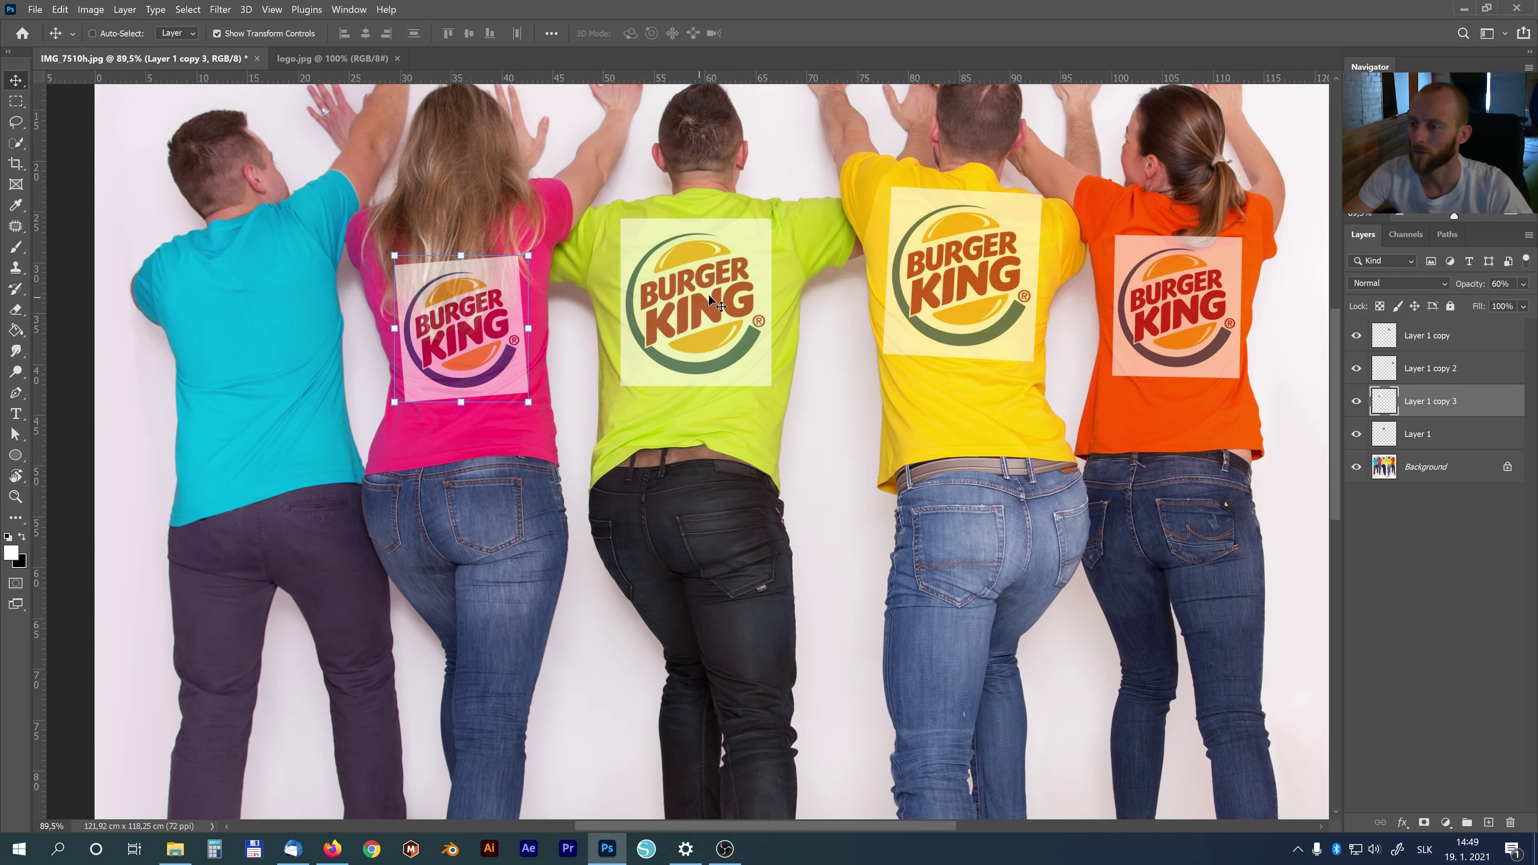
# - Copy the logo onto the cyan shirt, tilted about 8° and moved up and left
pyautogui.rightClick(711, 292)
pyautogui.click(1444, 439)
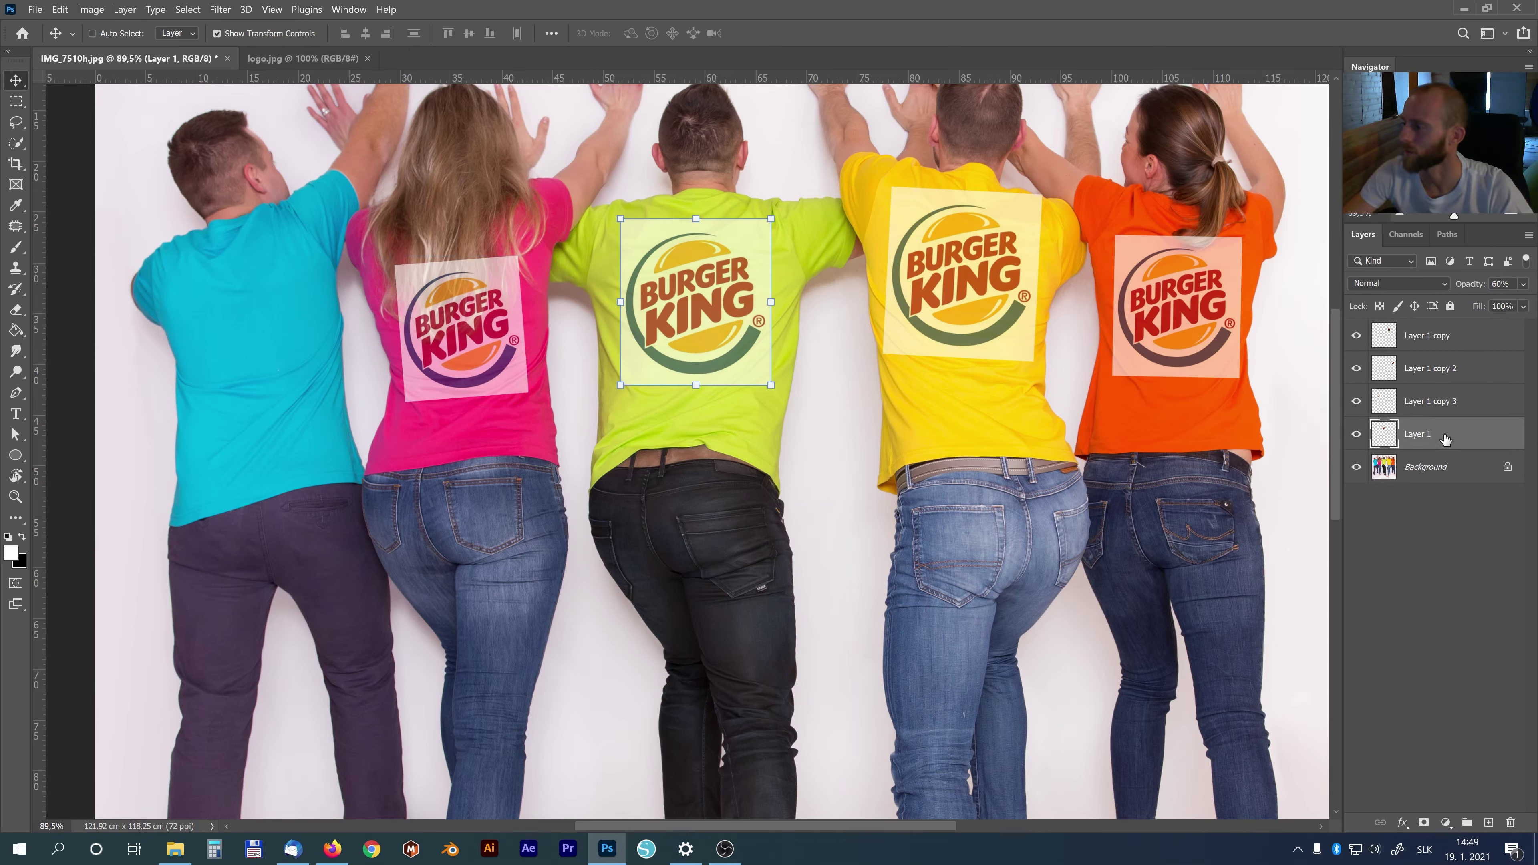
pyautogui.moveTo(746, 310); pyautogui.dragTo(303, 337)
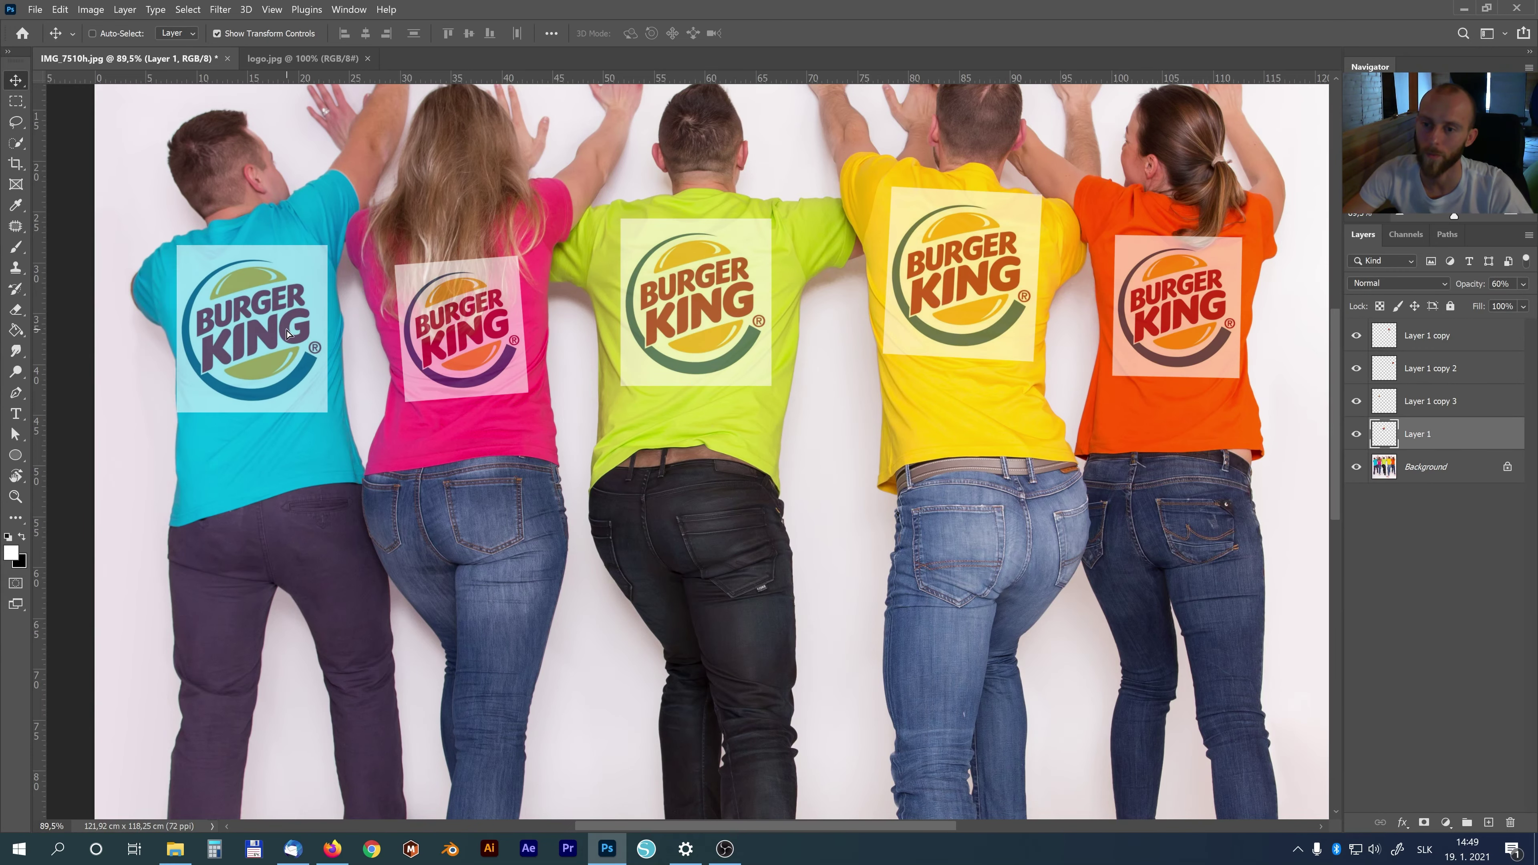
pyautogui.moveTo(338, 233); pyautogui.dragTo(305, 242)
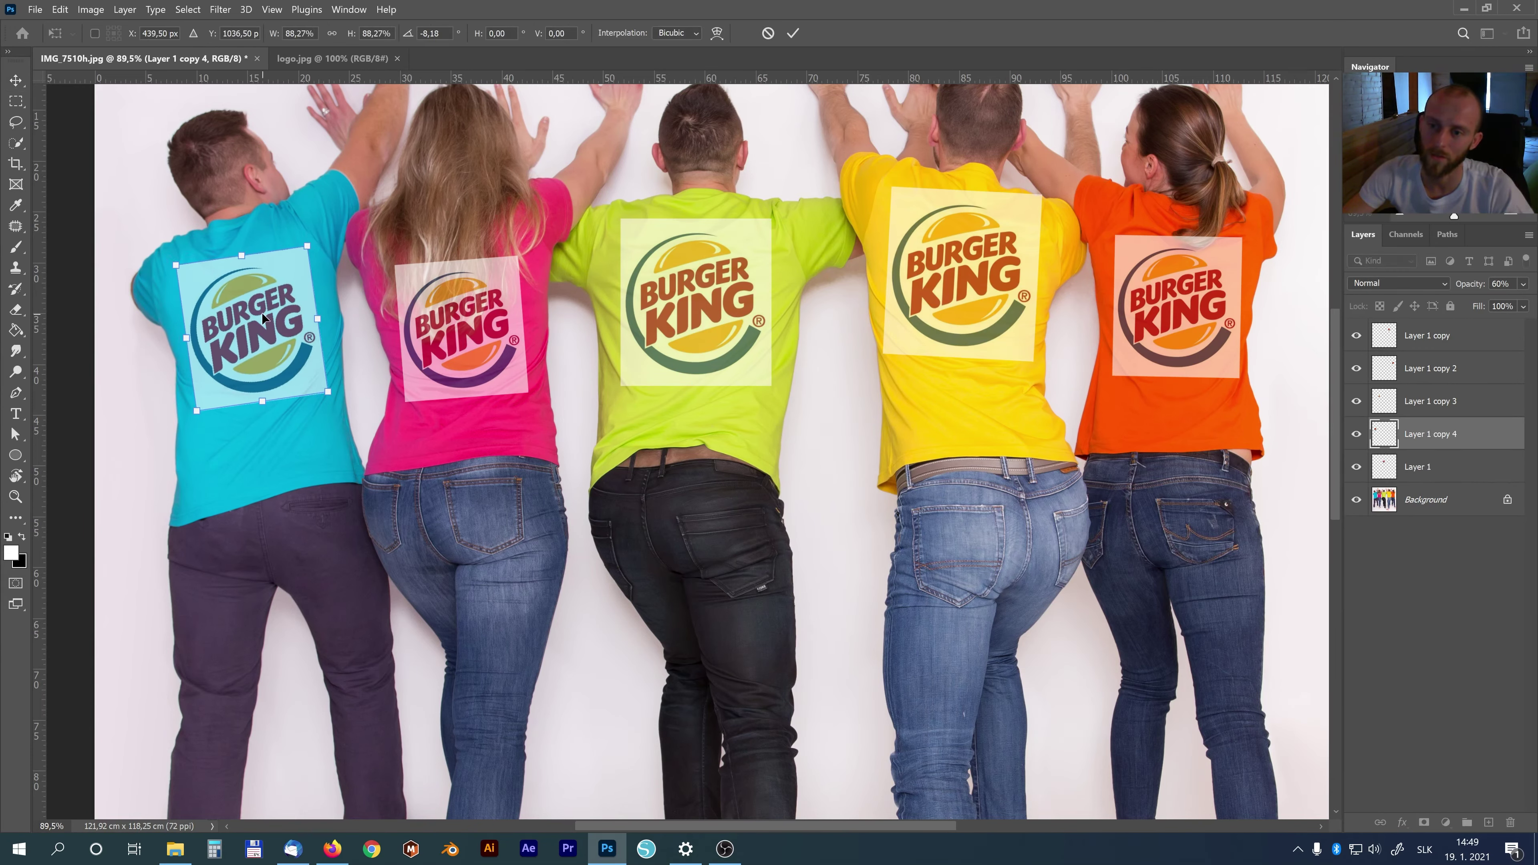
pyautogui.moveTo(262, 313); pyautogui.dragTo(257, 300)
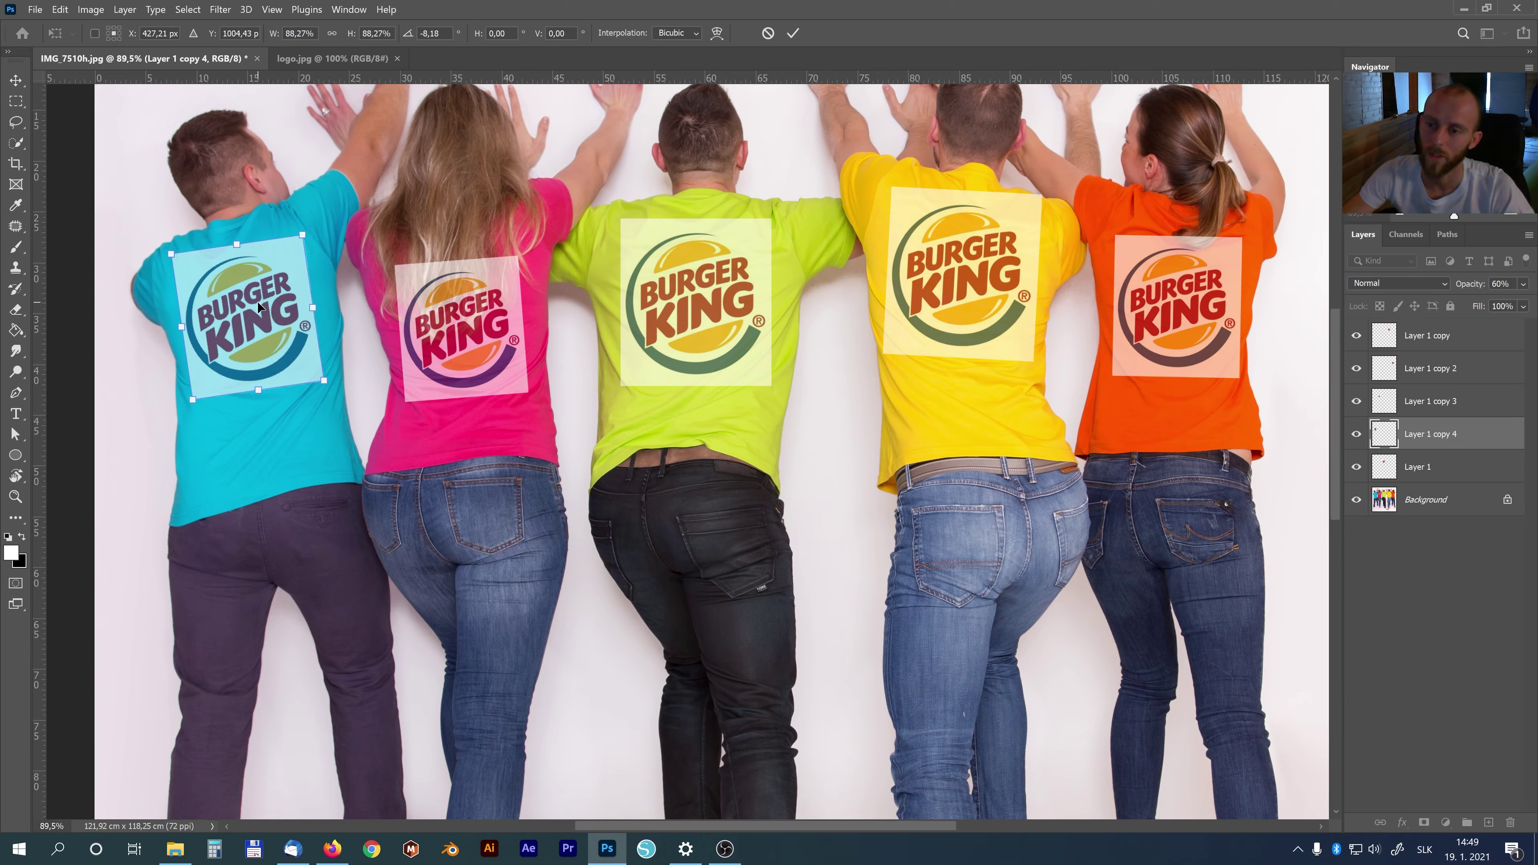
pyautogui.press('Return')
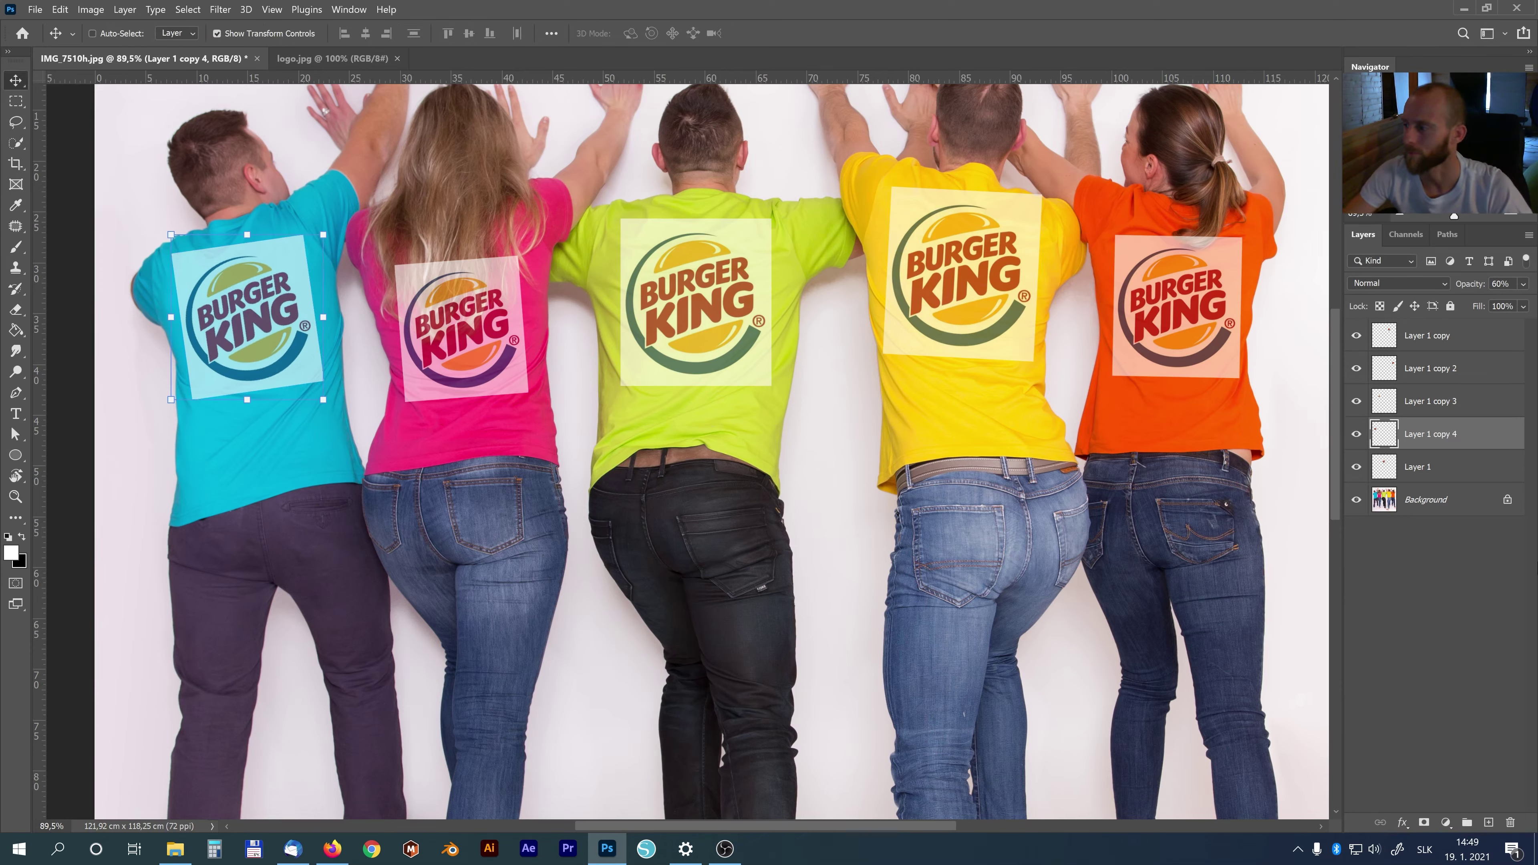
pyautogui.click(1450, 466)
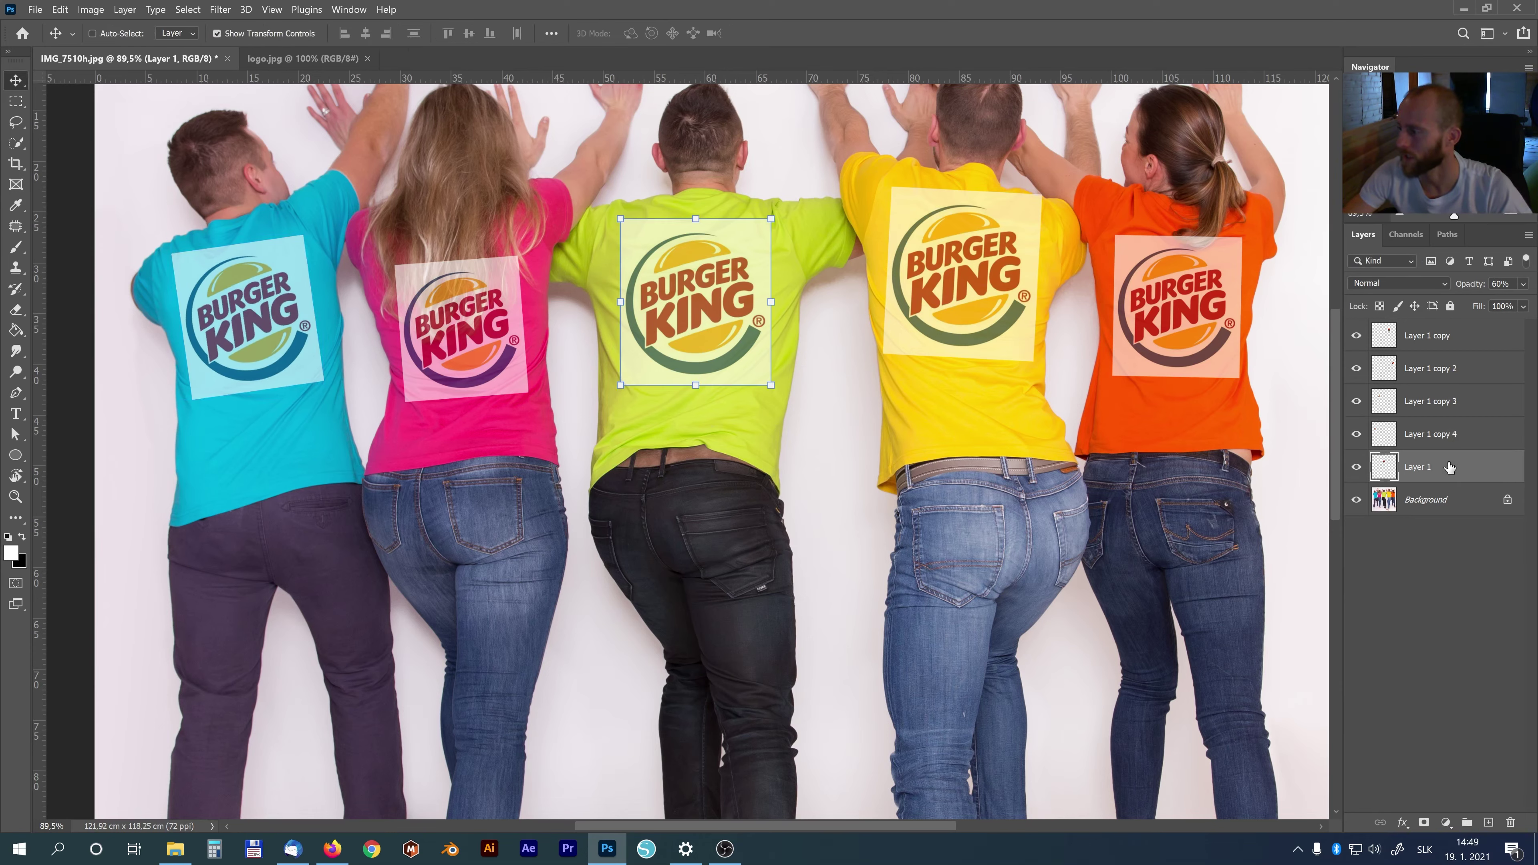
# - Set all five logo layers to 100% opacity and merge them with Ctrl+E
pyautogui.keyDown('shift'); pyautogui.click(1447, 335); pyautogui.keyUp('shift')
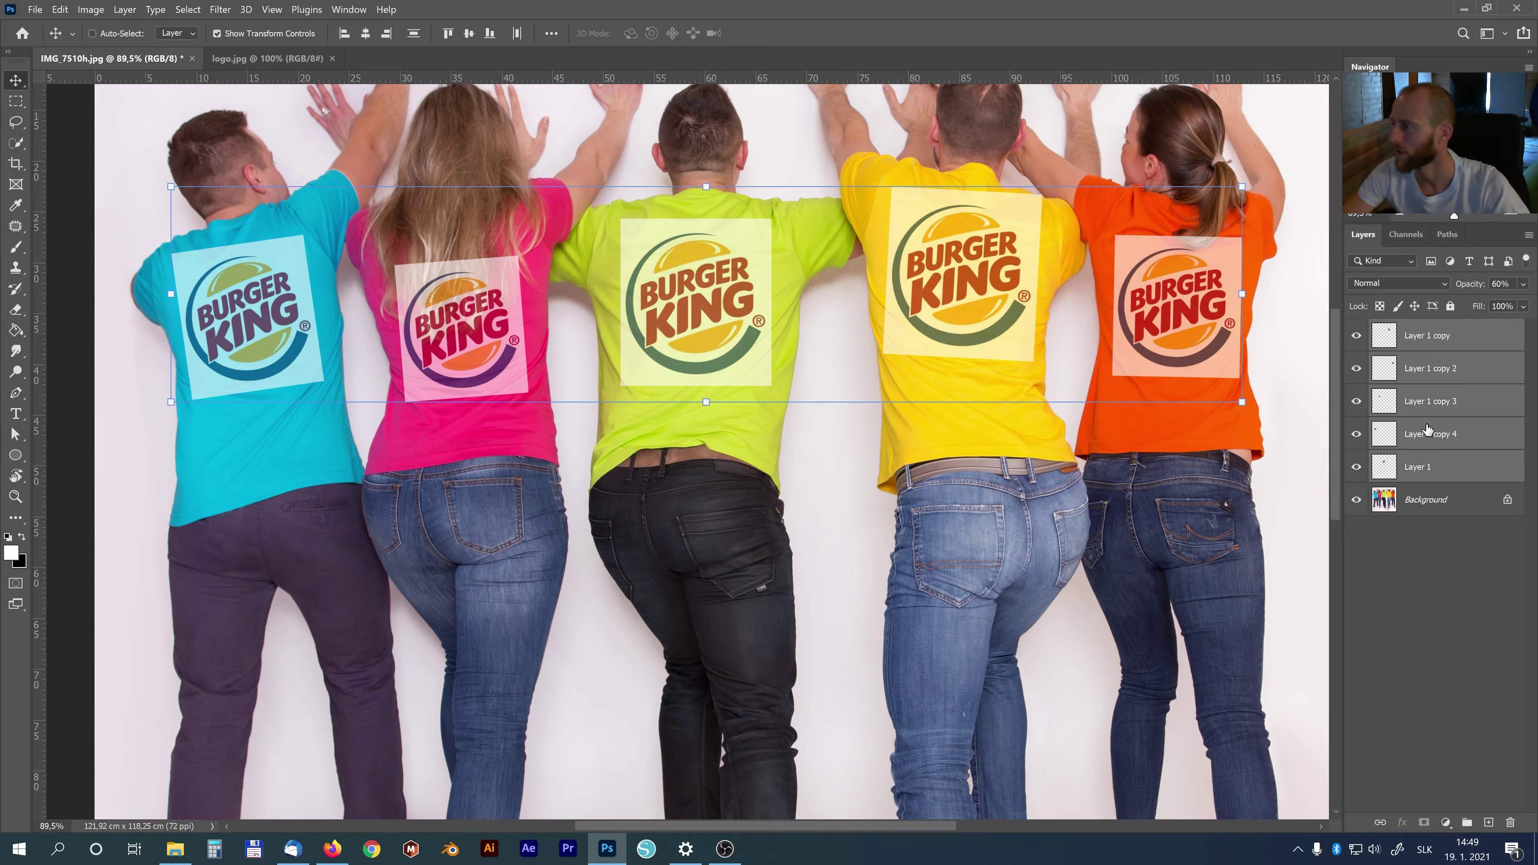
pyautogui.moveTo(1463, 287); pyautogui.dragTo(1490, 286)
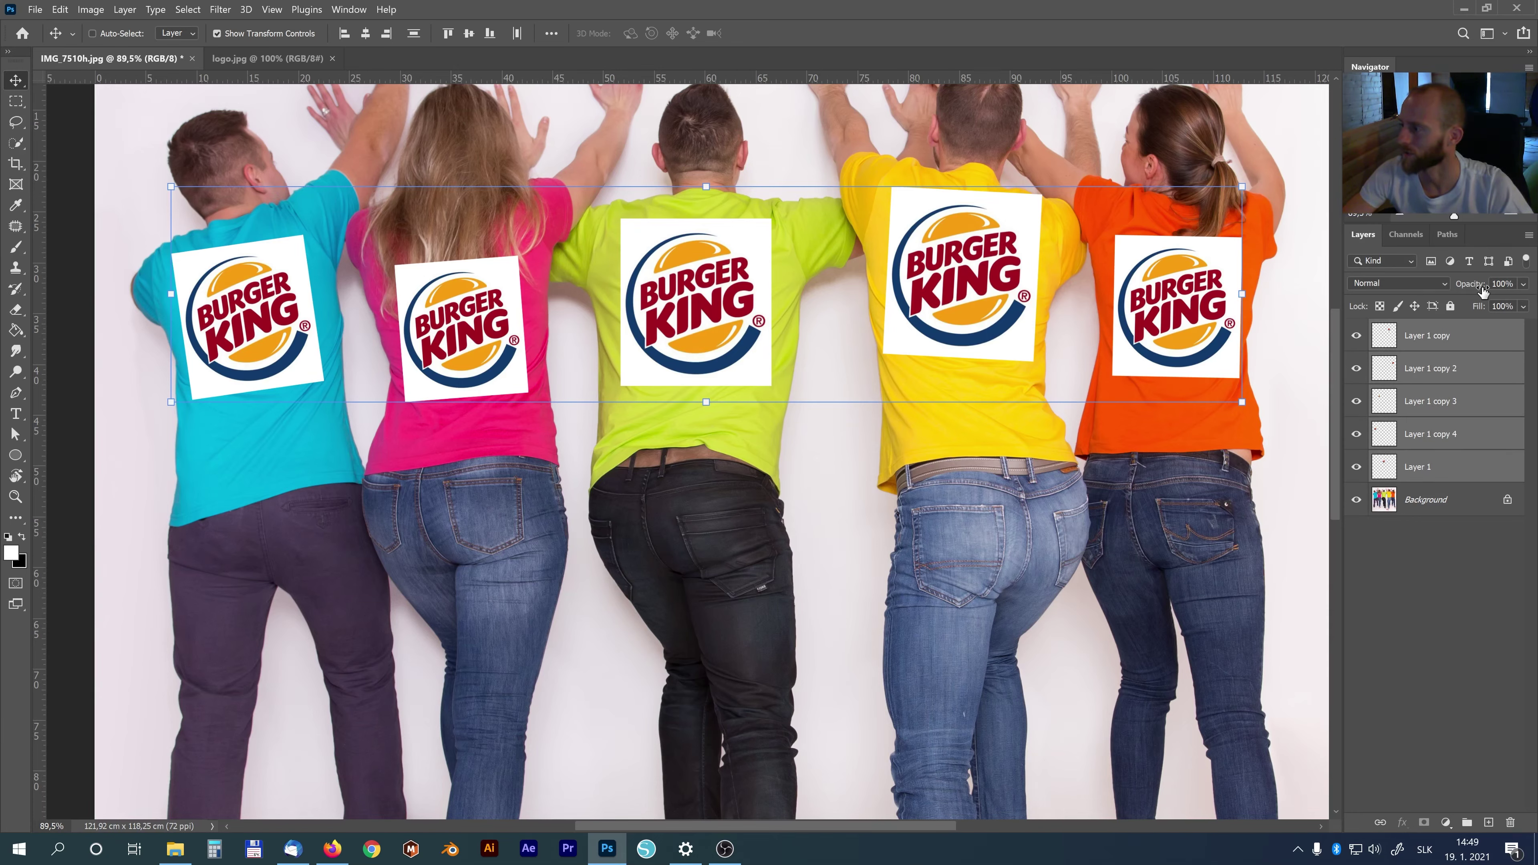
pyautogui.hotkey('ctrl', 'e')
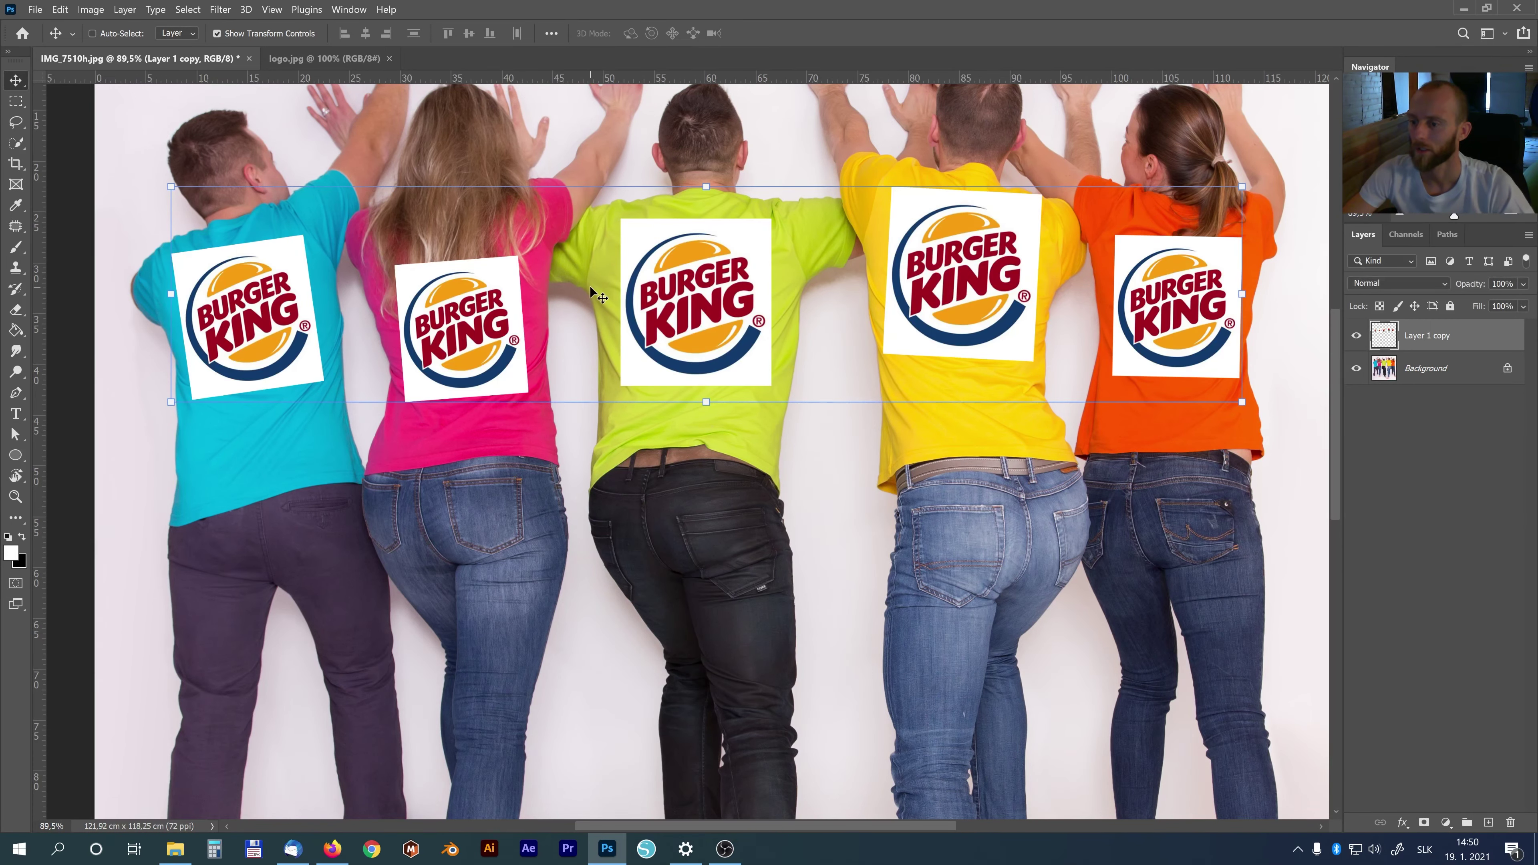
pyautogui.press('m')
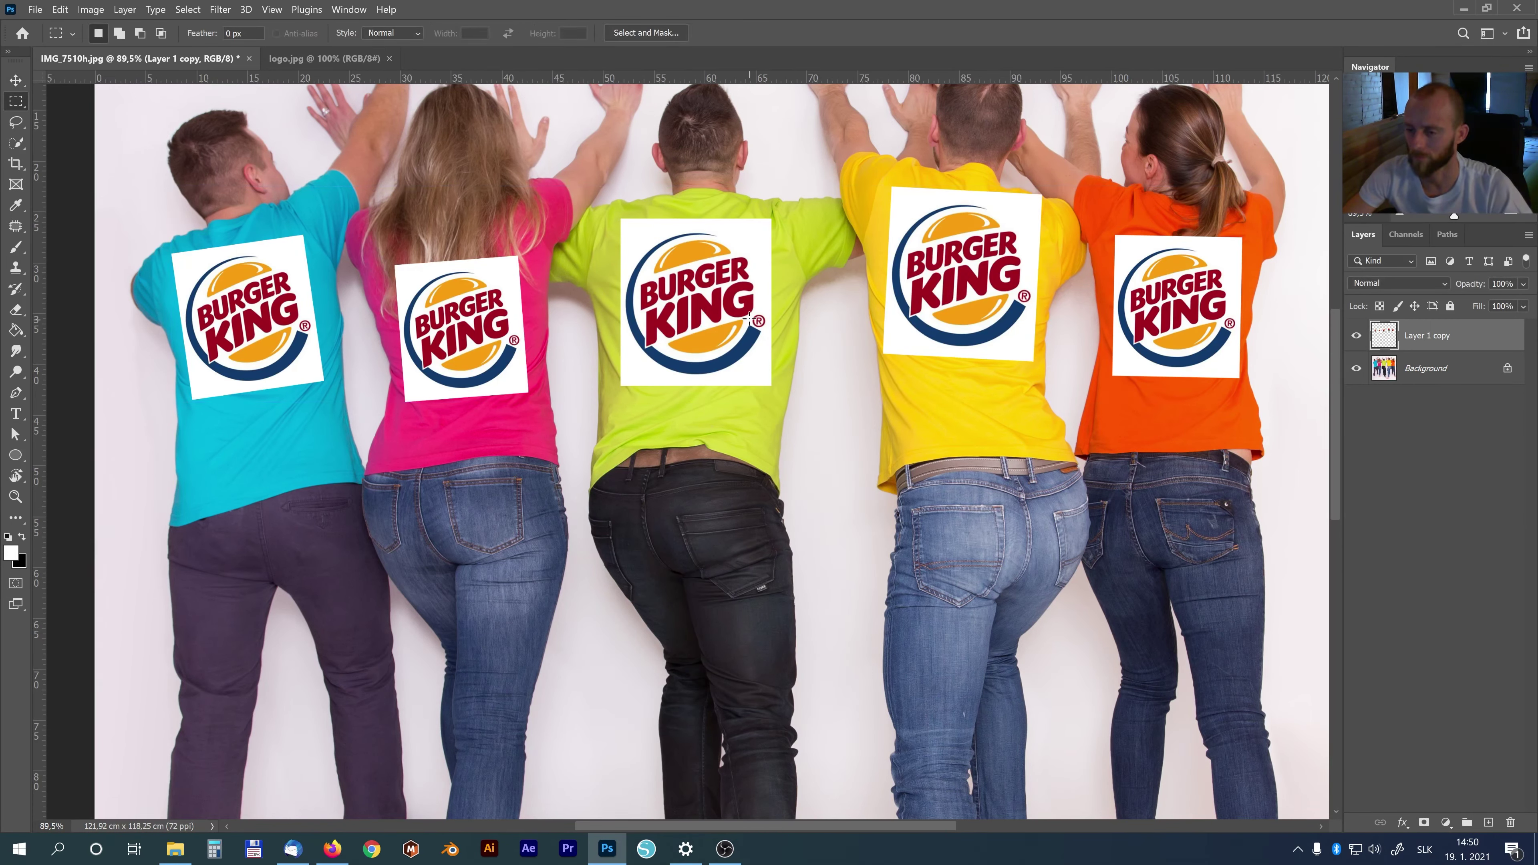
# - Hide the merged logo layer and drop the Background photo's saturation to -100
pyautogui.click(1357, 337)
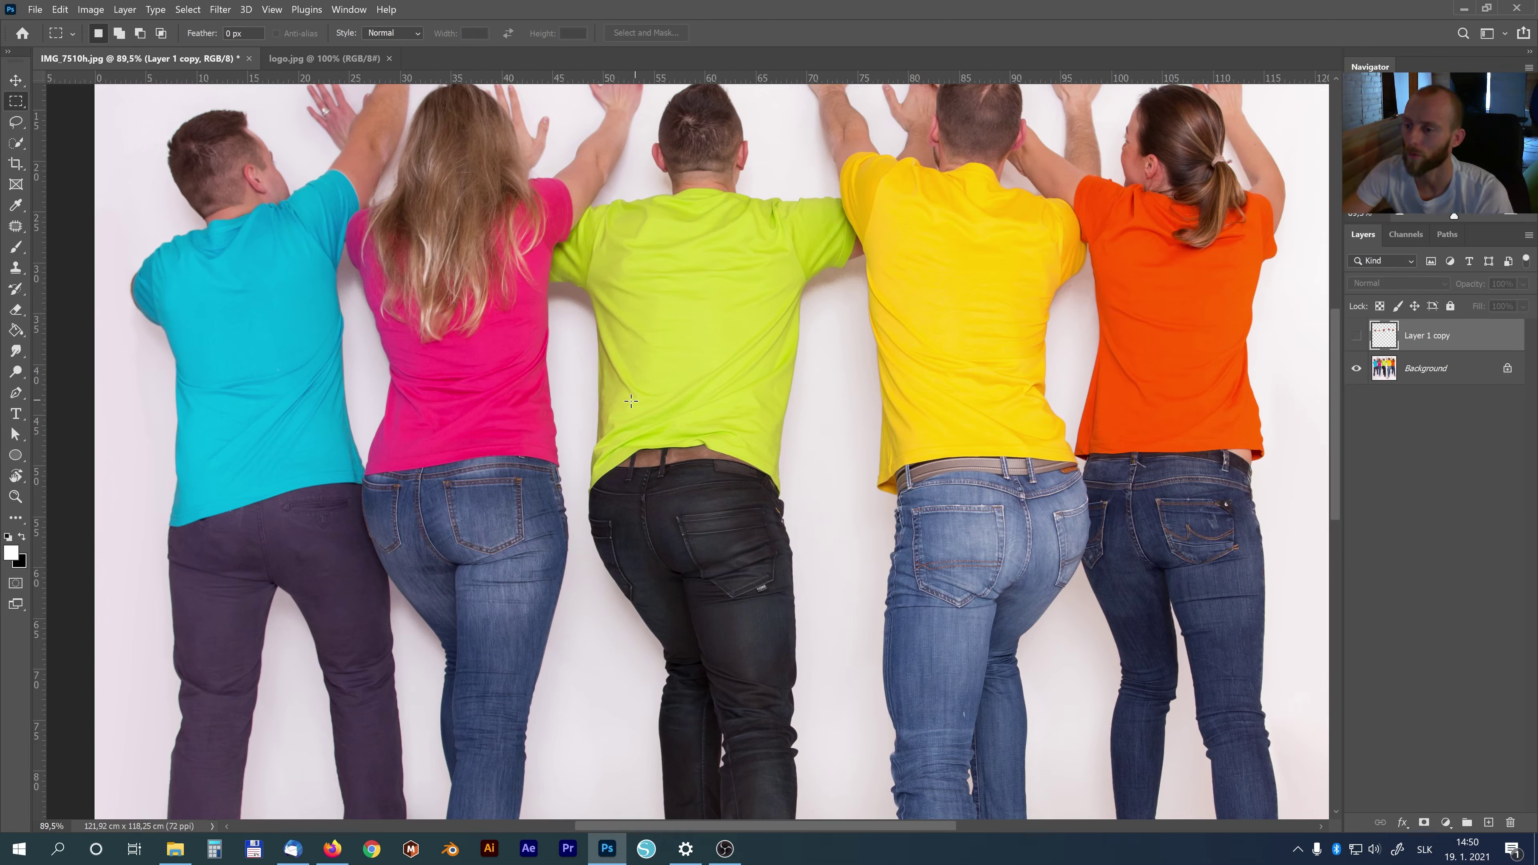
pyautogui.click(1426, 372)
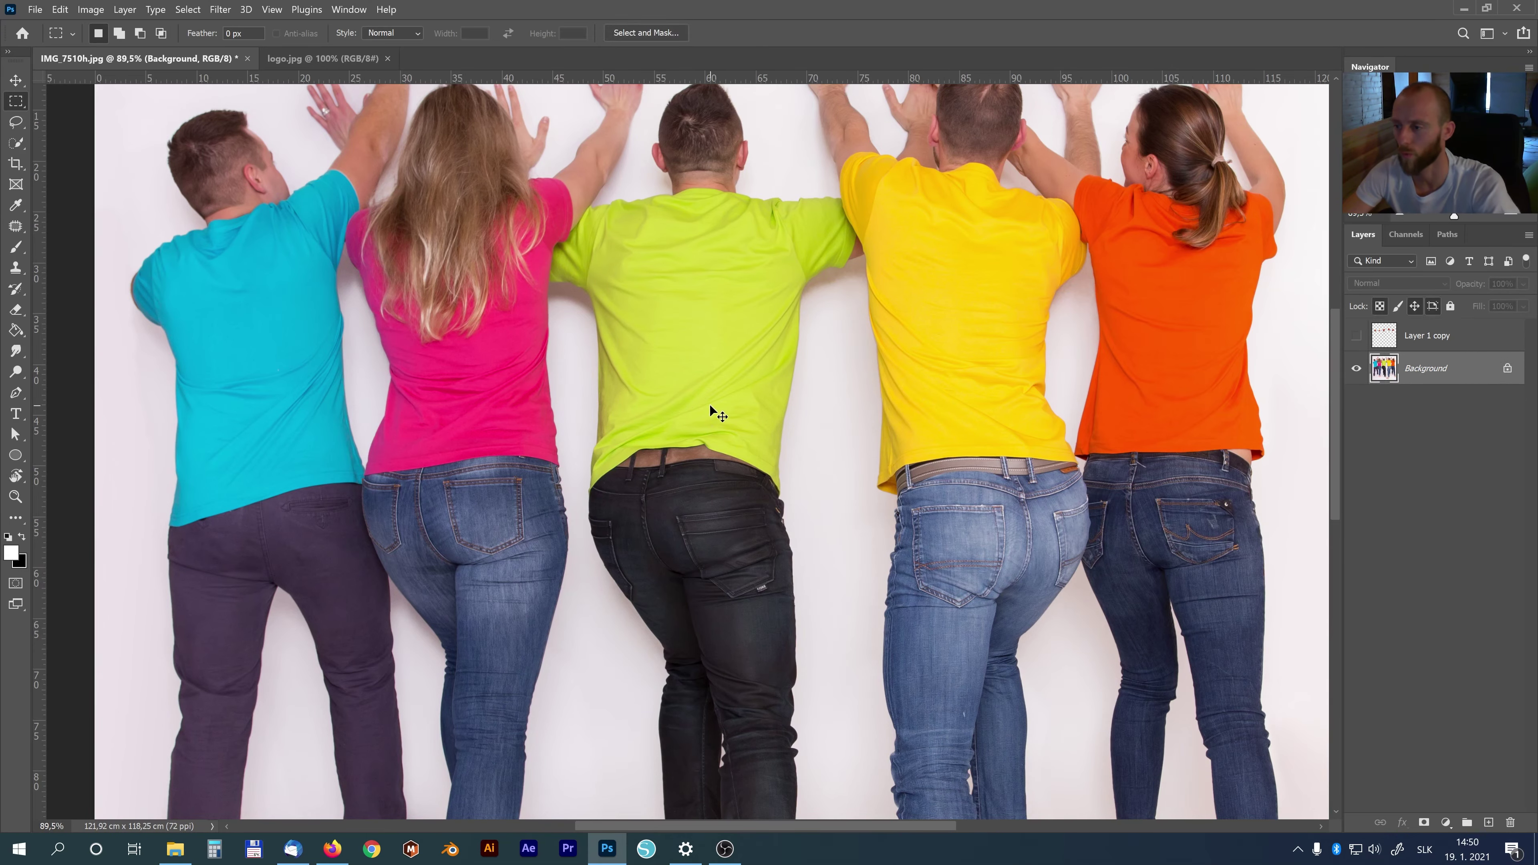
pyautogui.hotkey('ctrl', 'u')
pyautogui.moveTo(1126, 293); pyautogui.dragTo(1019, 292)
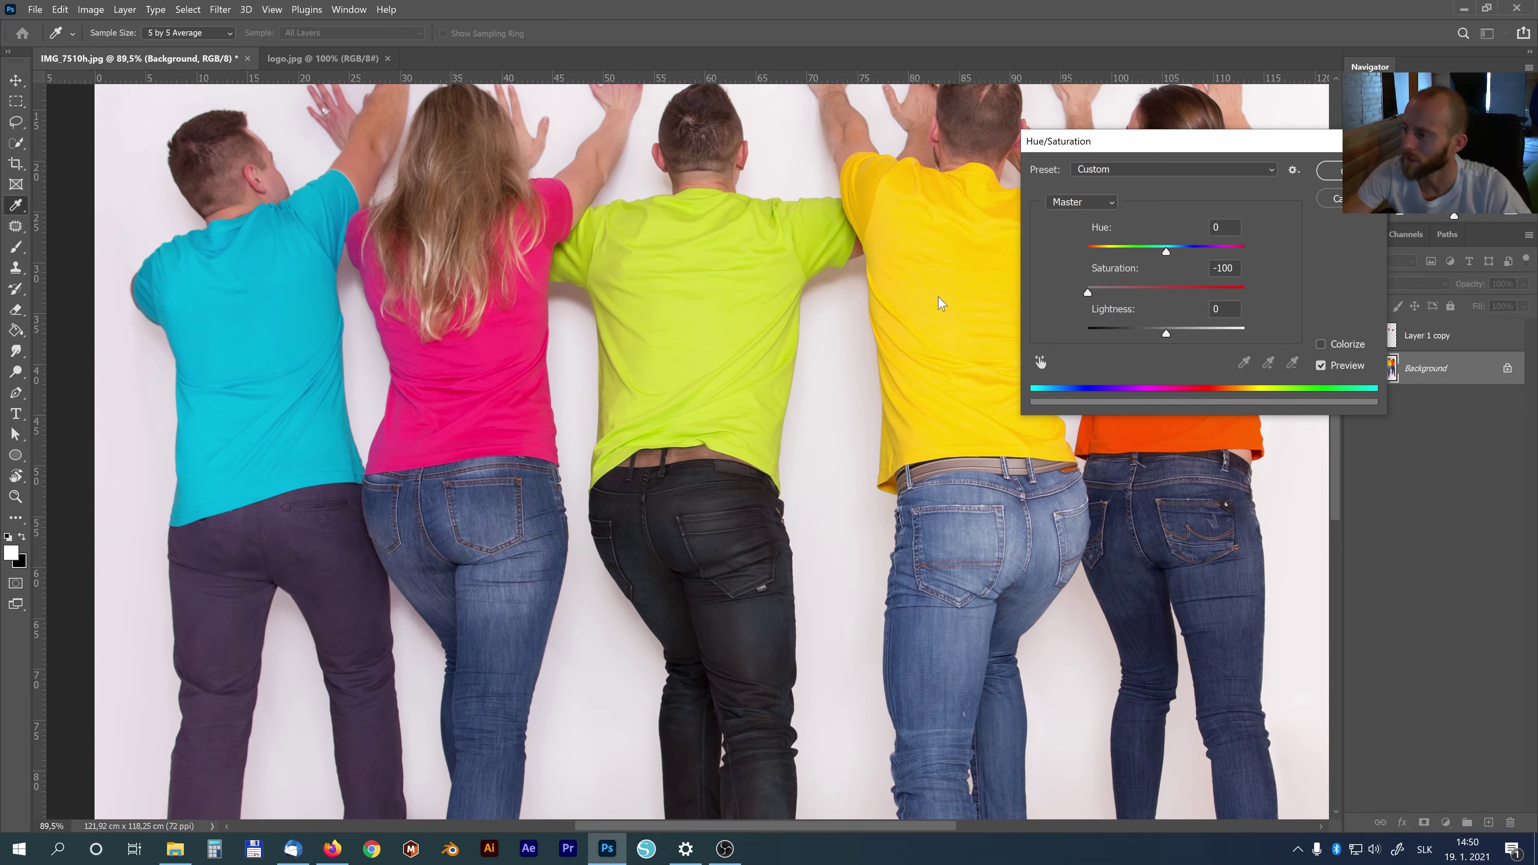
pyautogui.press('Return')
pyautogui.press('m')
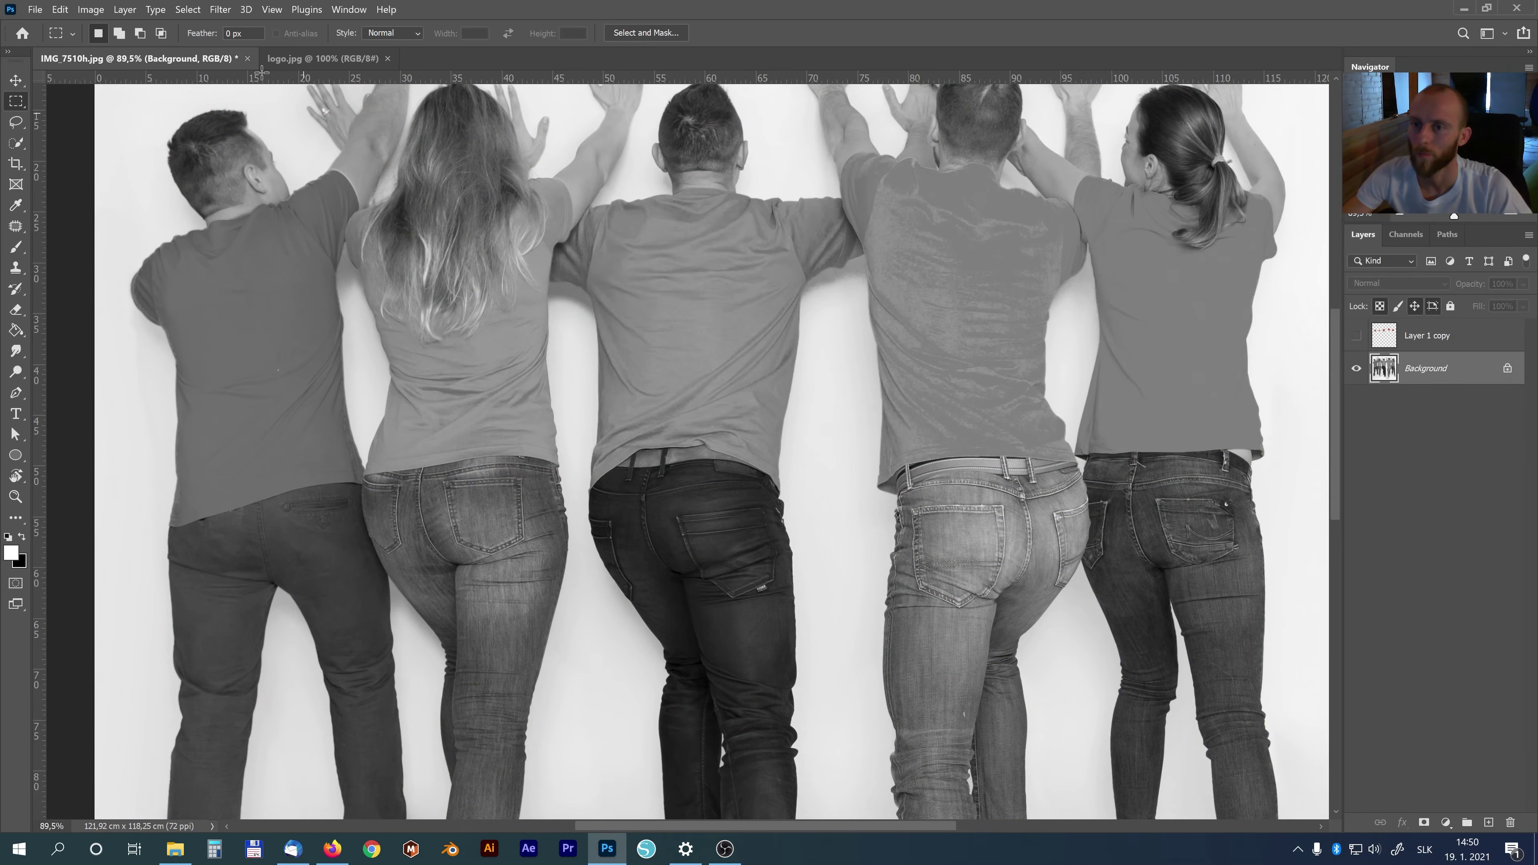
# - Apply a 2-pixel Gaussian Blur to the greyscale photo
pyautogui.click(220, 10)
pyautogui.moveTo(244, 210)
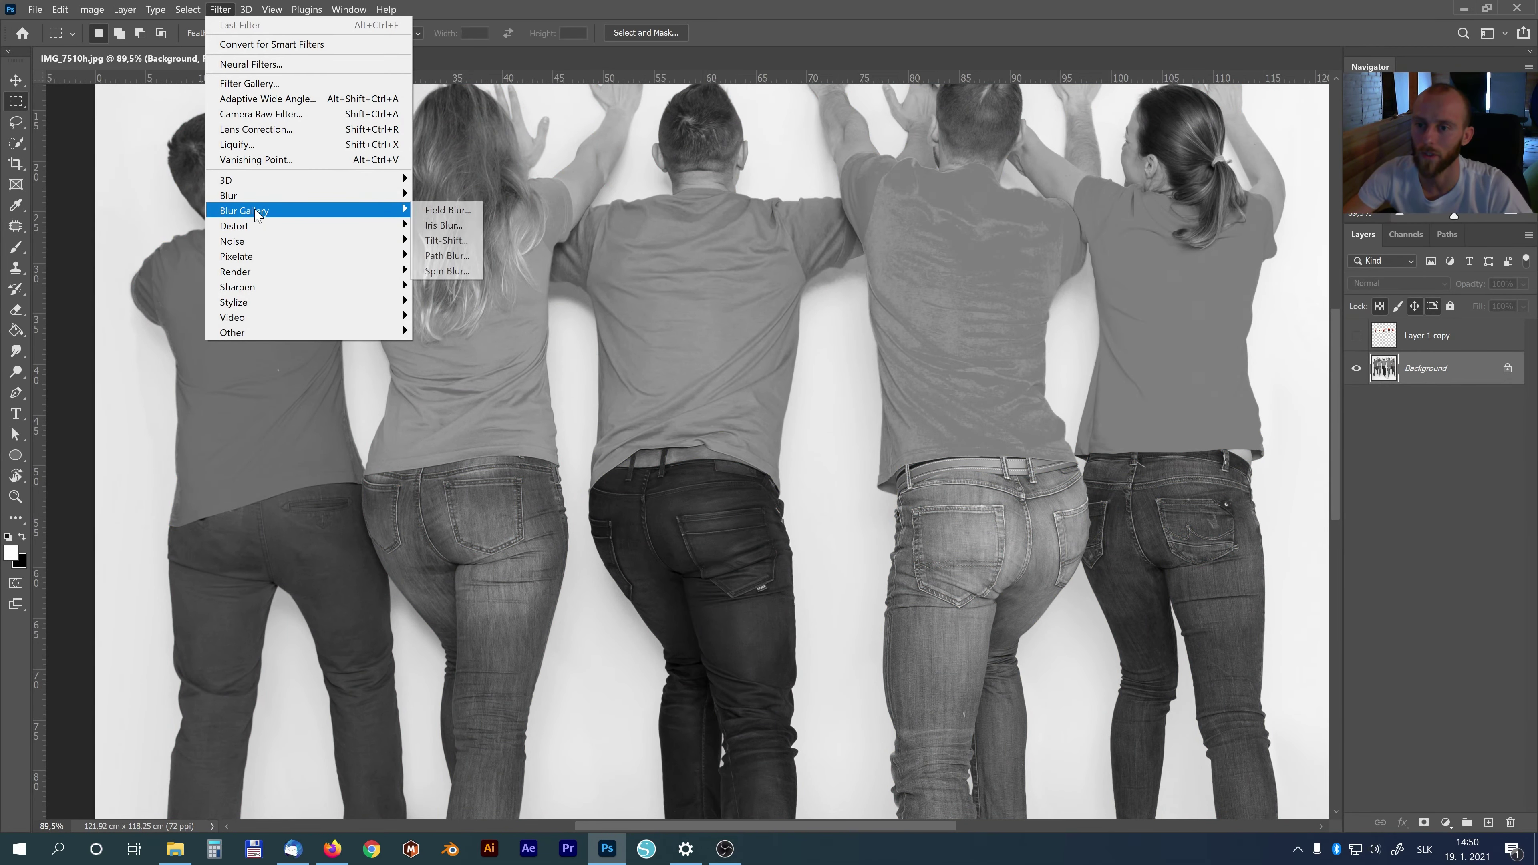
pyautogui.click(448, 256)
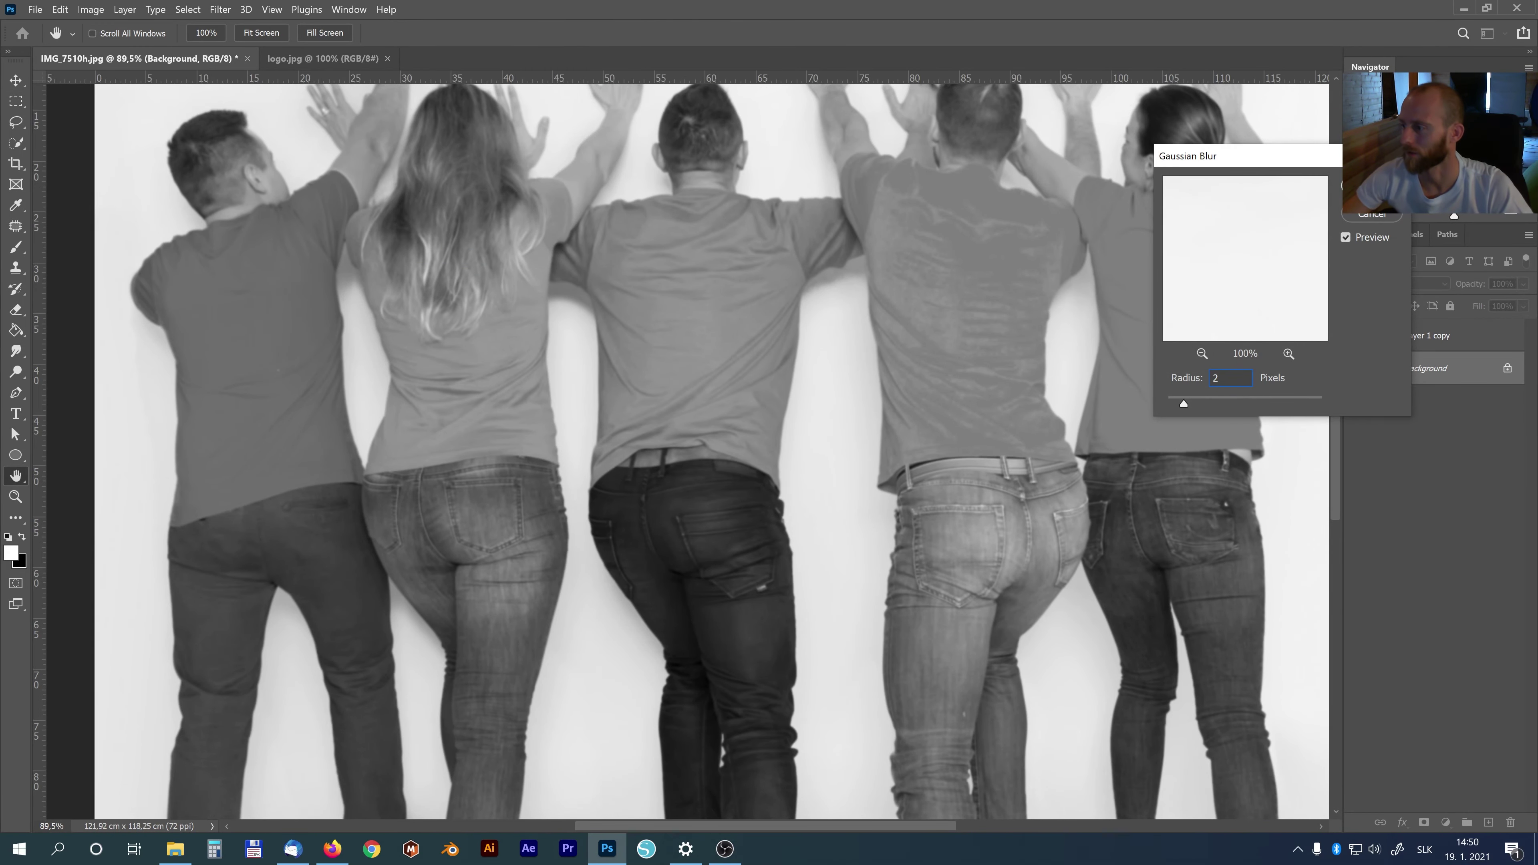
pyautogui.press('Return')
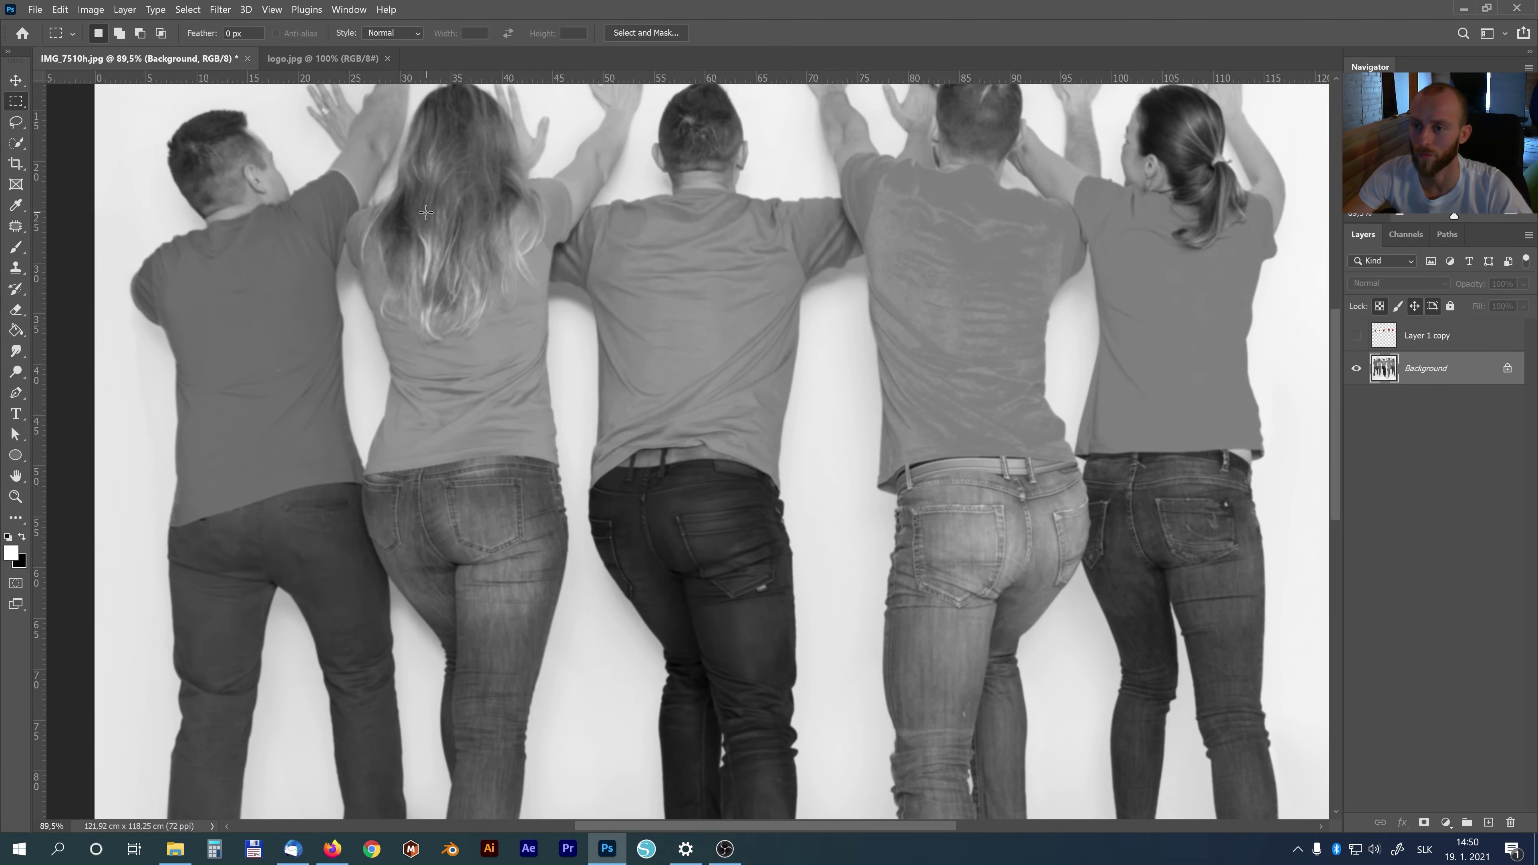
pyautogui.click(35, 9)
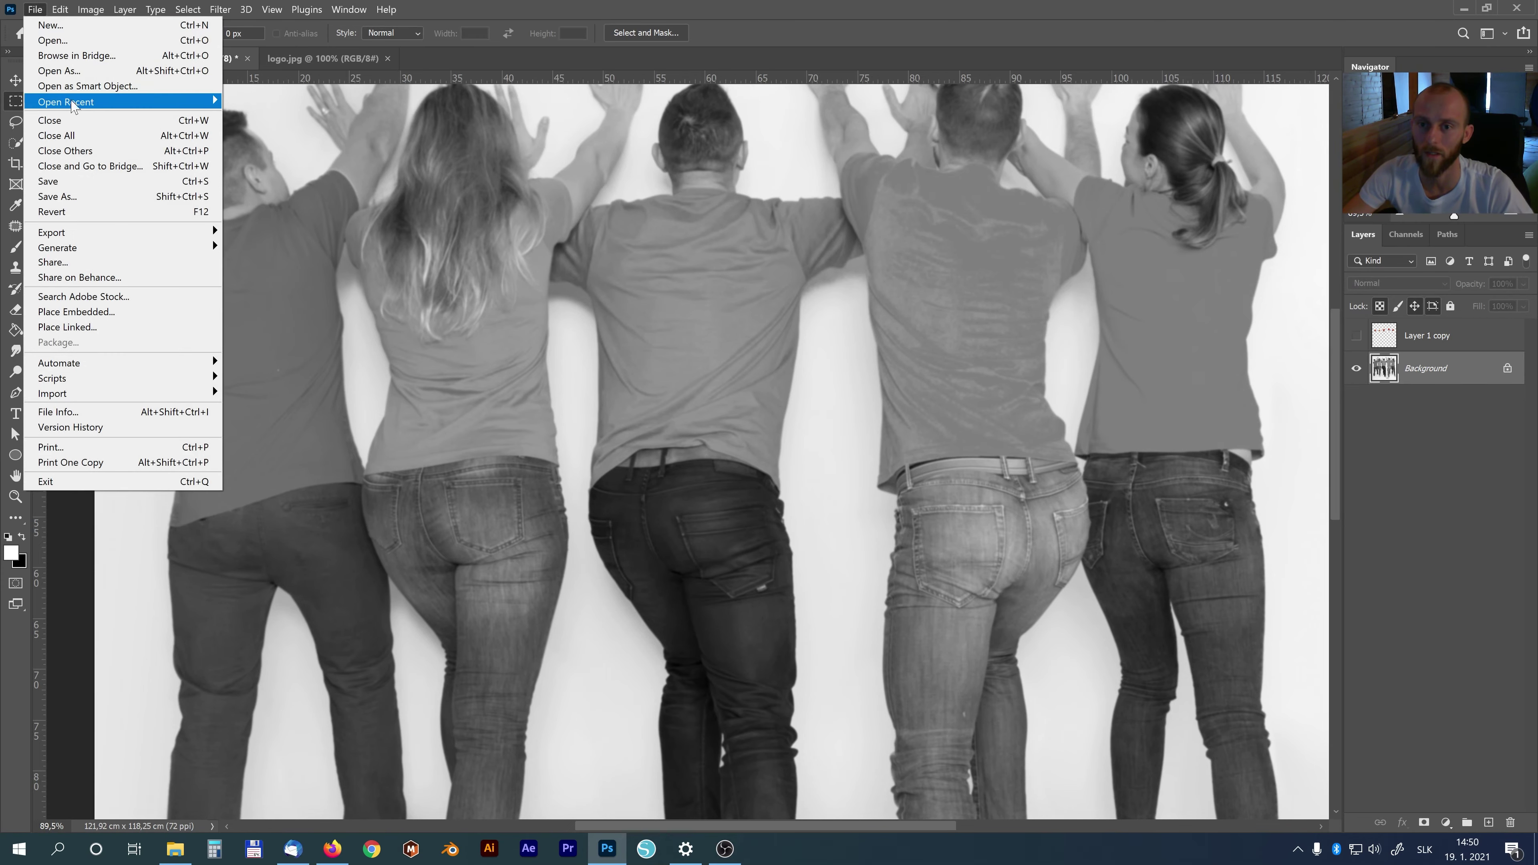
# - Save the greyscale photo as displace.psd, then undo with Ctrl+Z to restore the colours
pyautogui.click(121, 196)
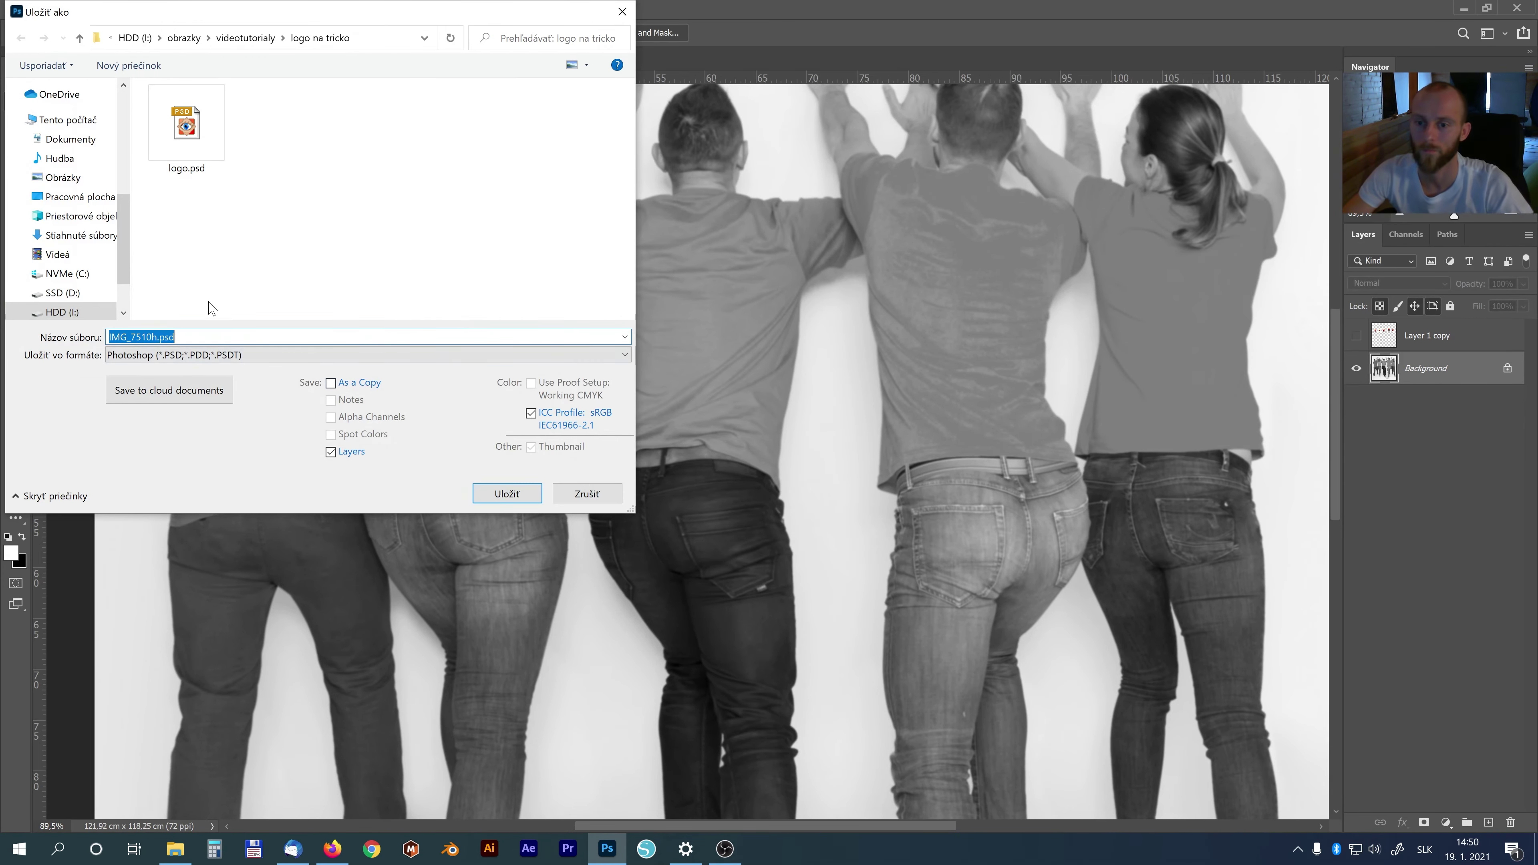
pyautogui.write('displace')
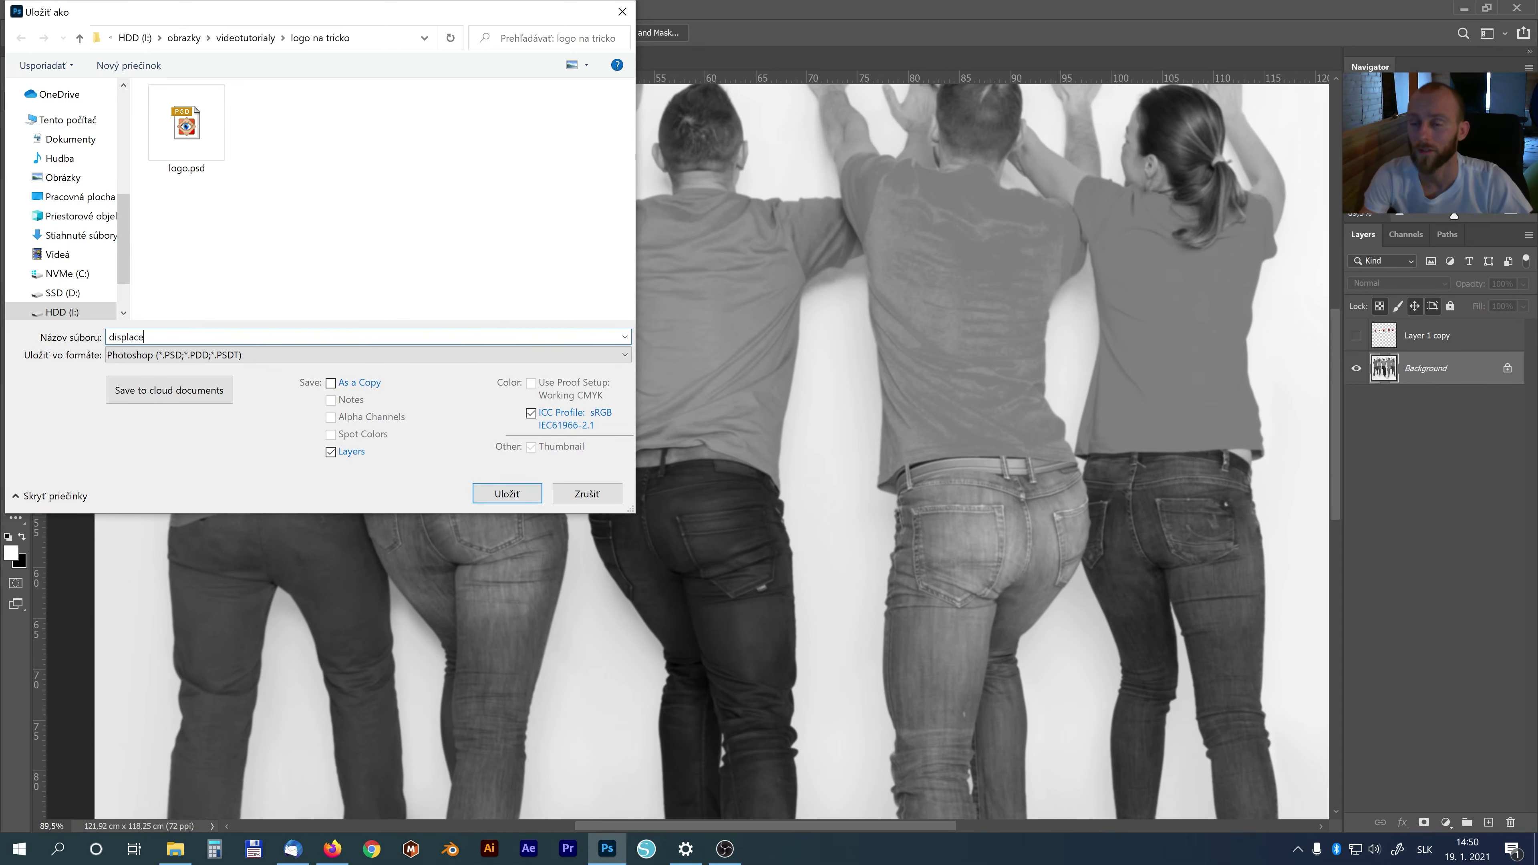
pyautogui.press('Return')
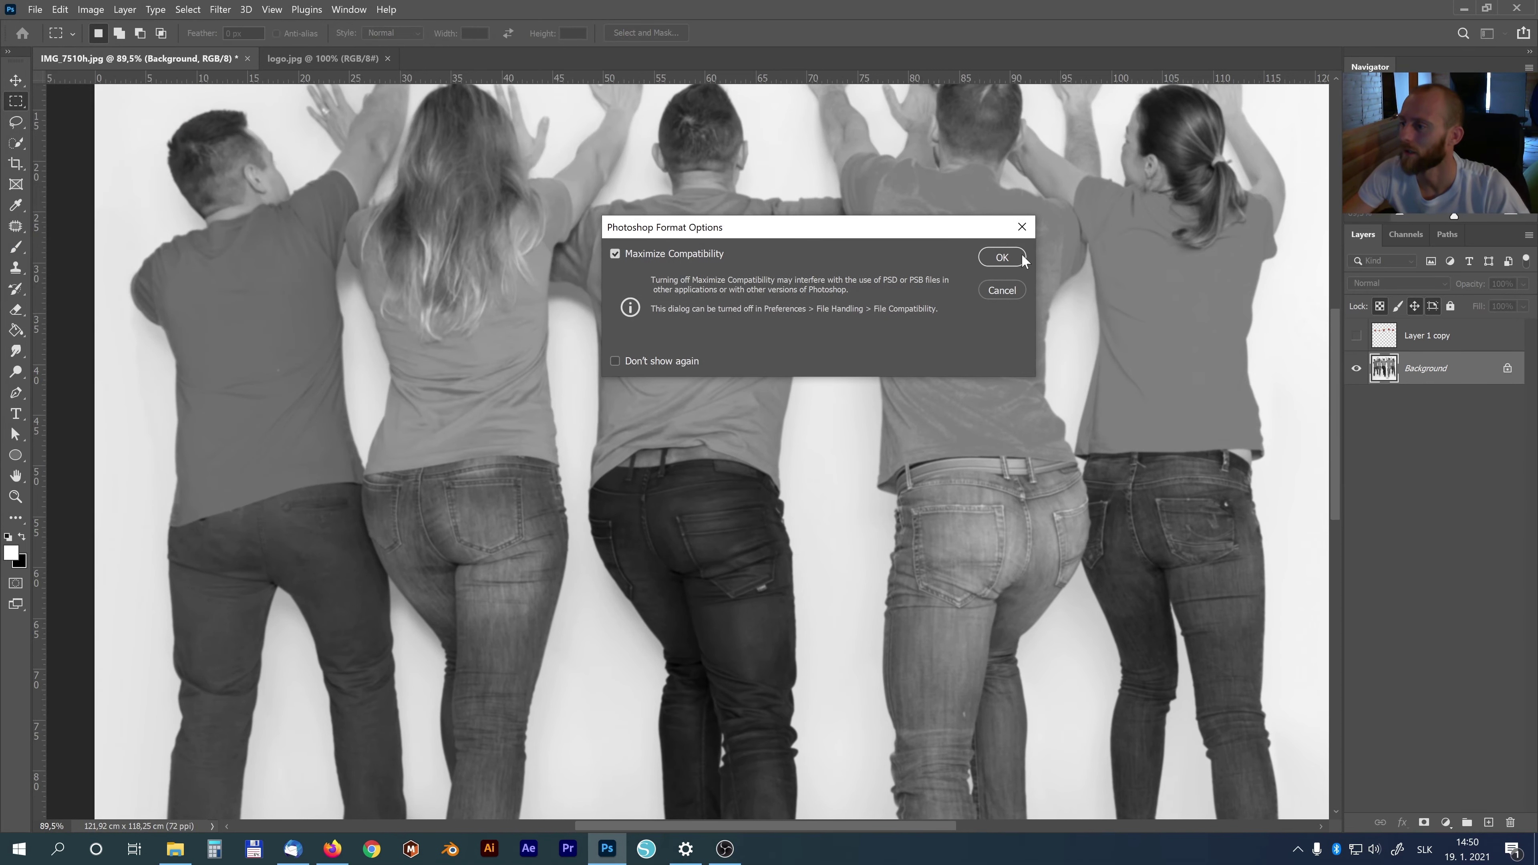
pyautogui.click(1016, 254)
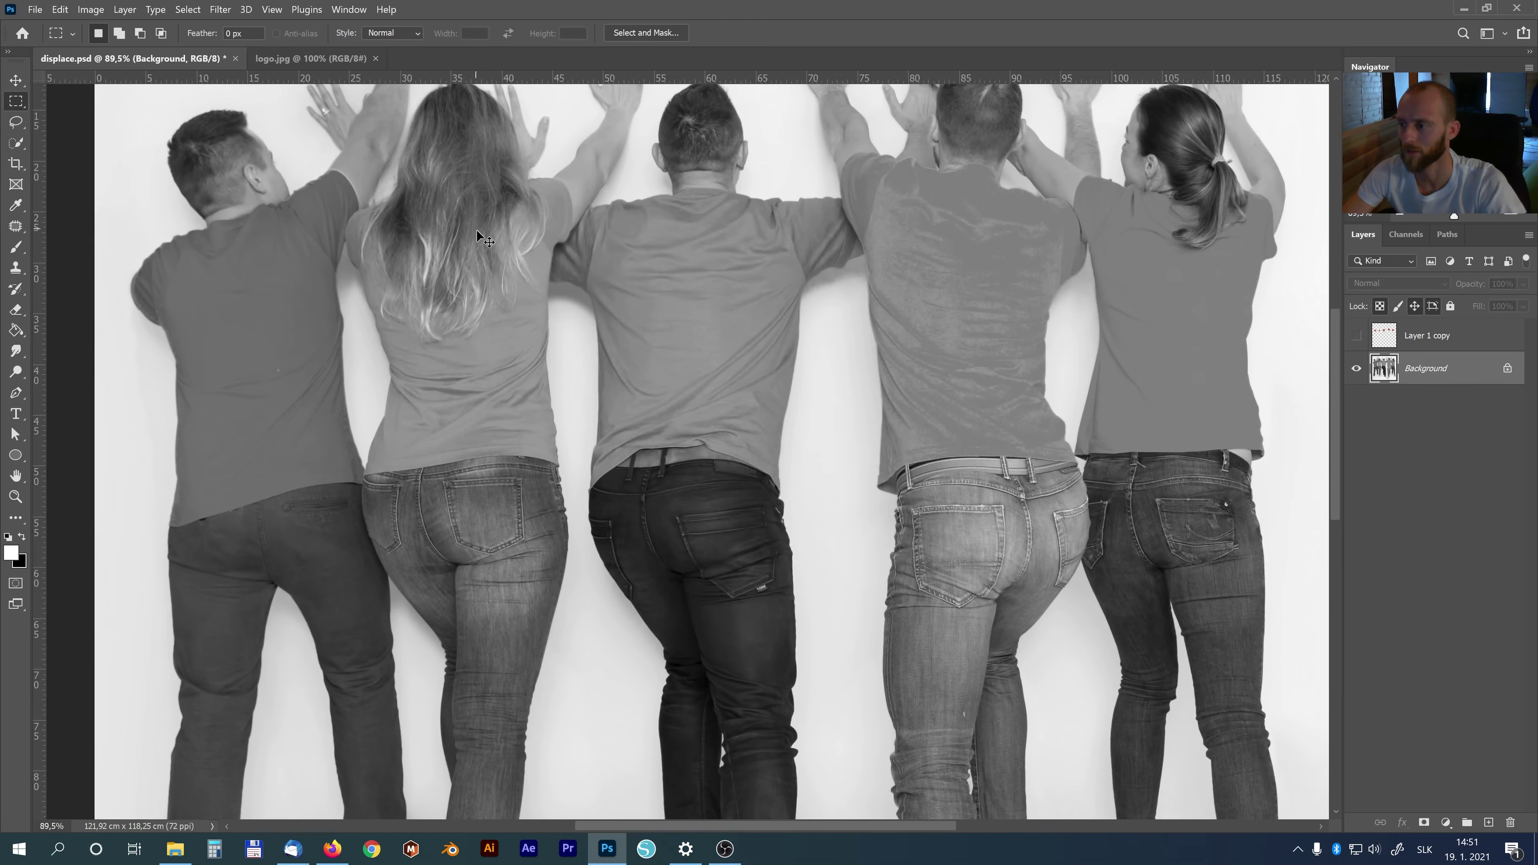
pyautogui.hotkey('ctrl', 'z')
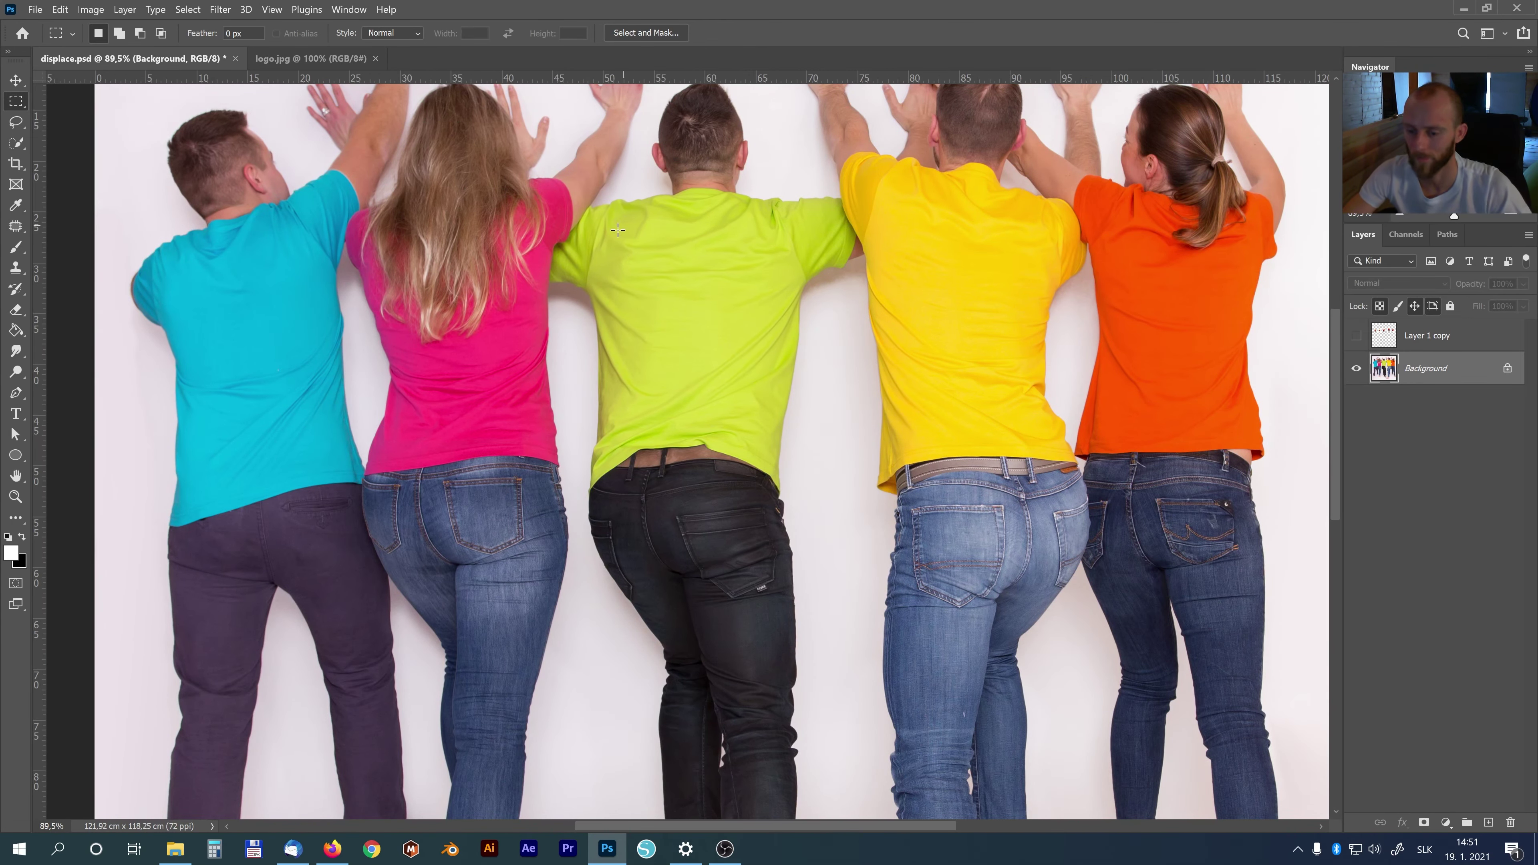
# - Show the merged logo layer and apply Displace at 15/15 scale using displace.psd
pyautogui.press('z')
pyautogui.click(481, 33)
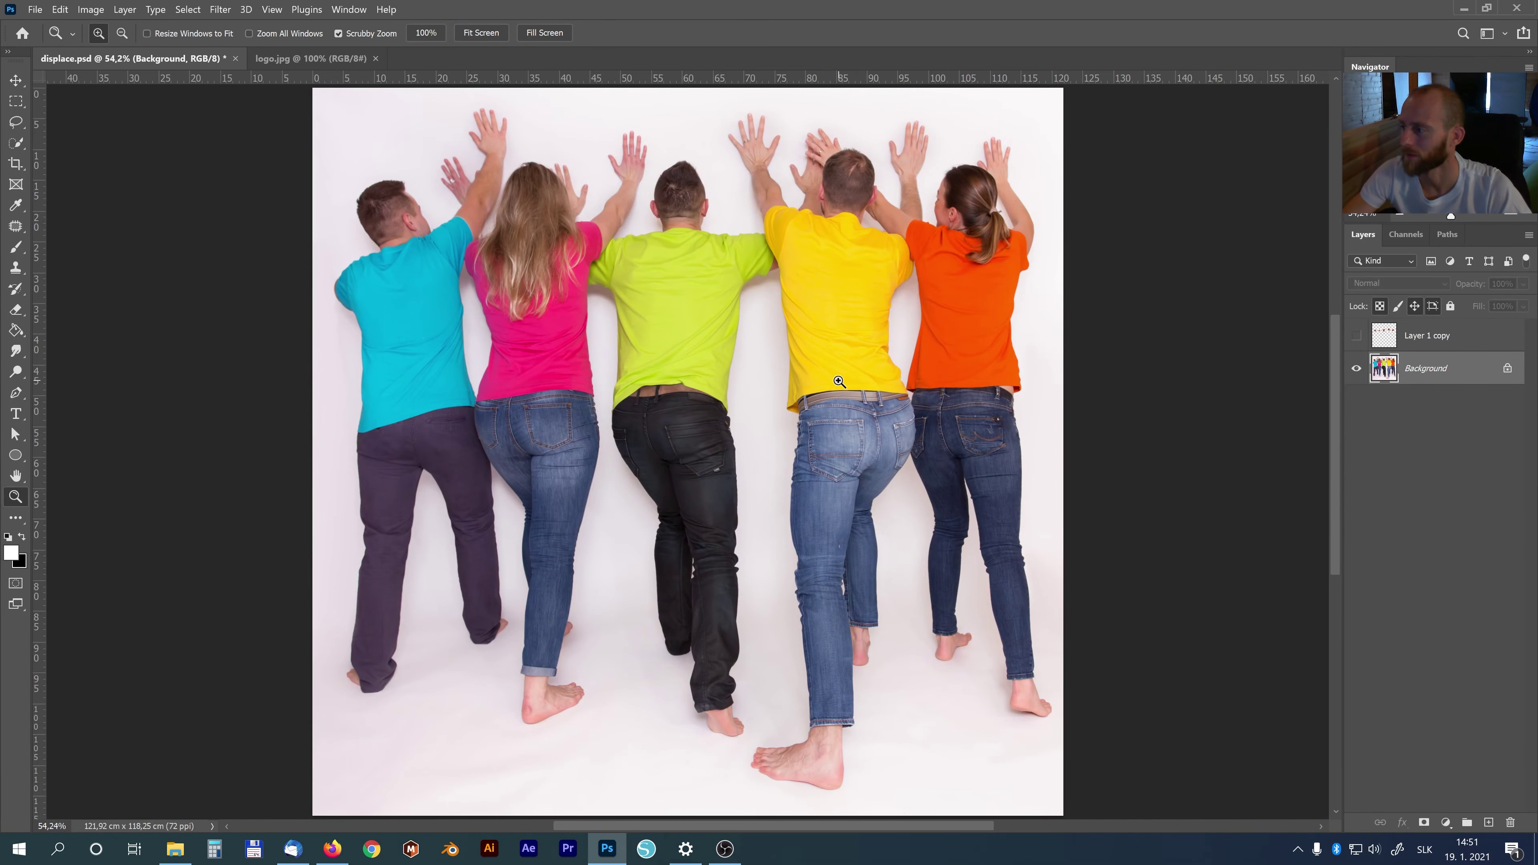
pyautogui.click(1356, 337)
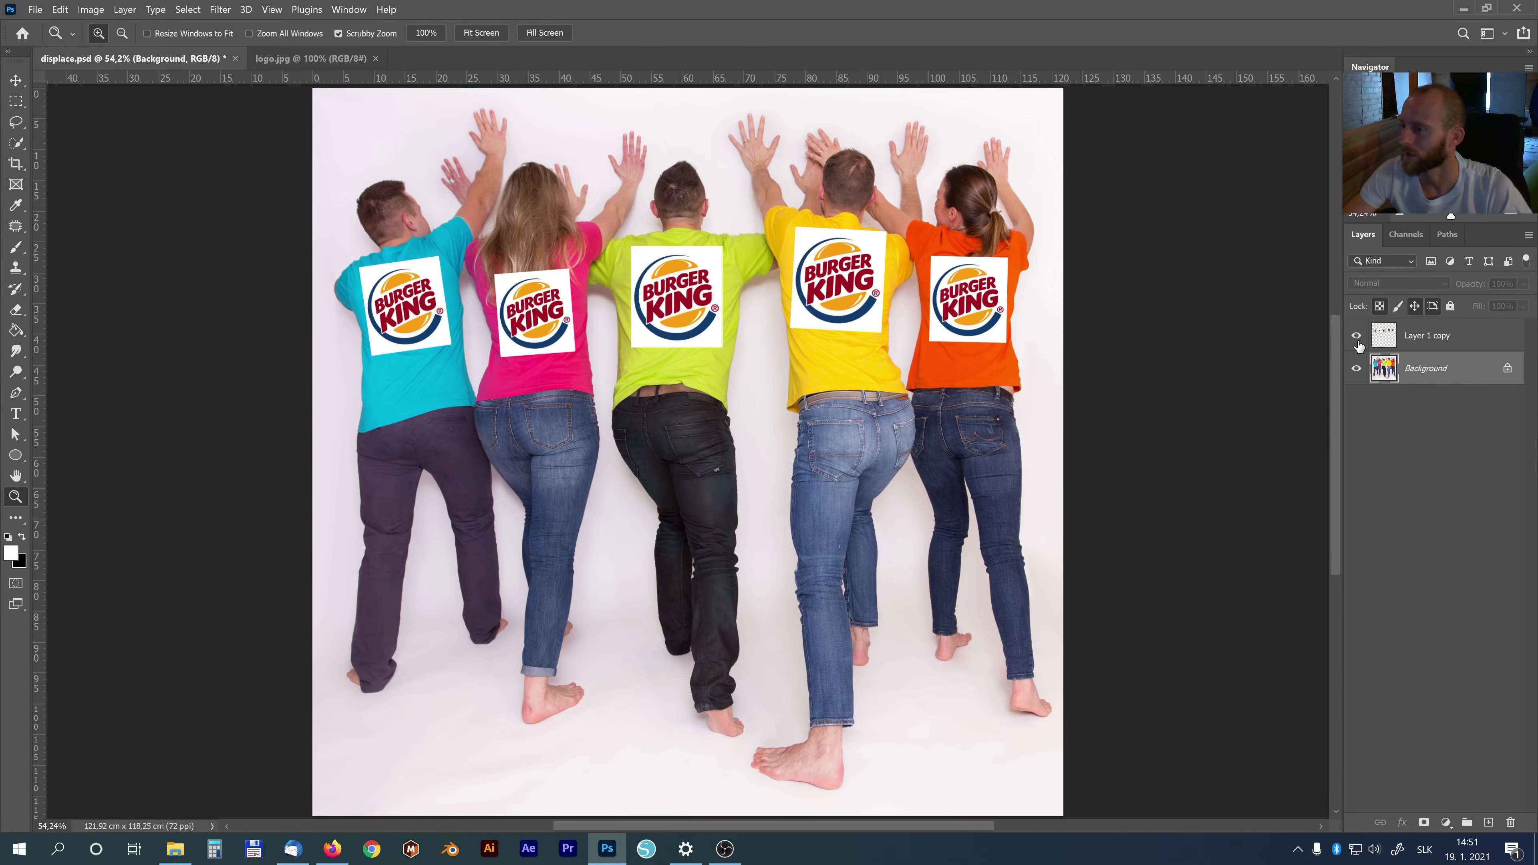
pyautogui.click(1445, 339)
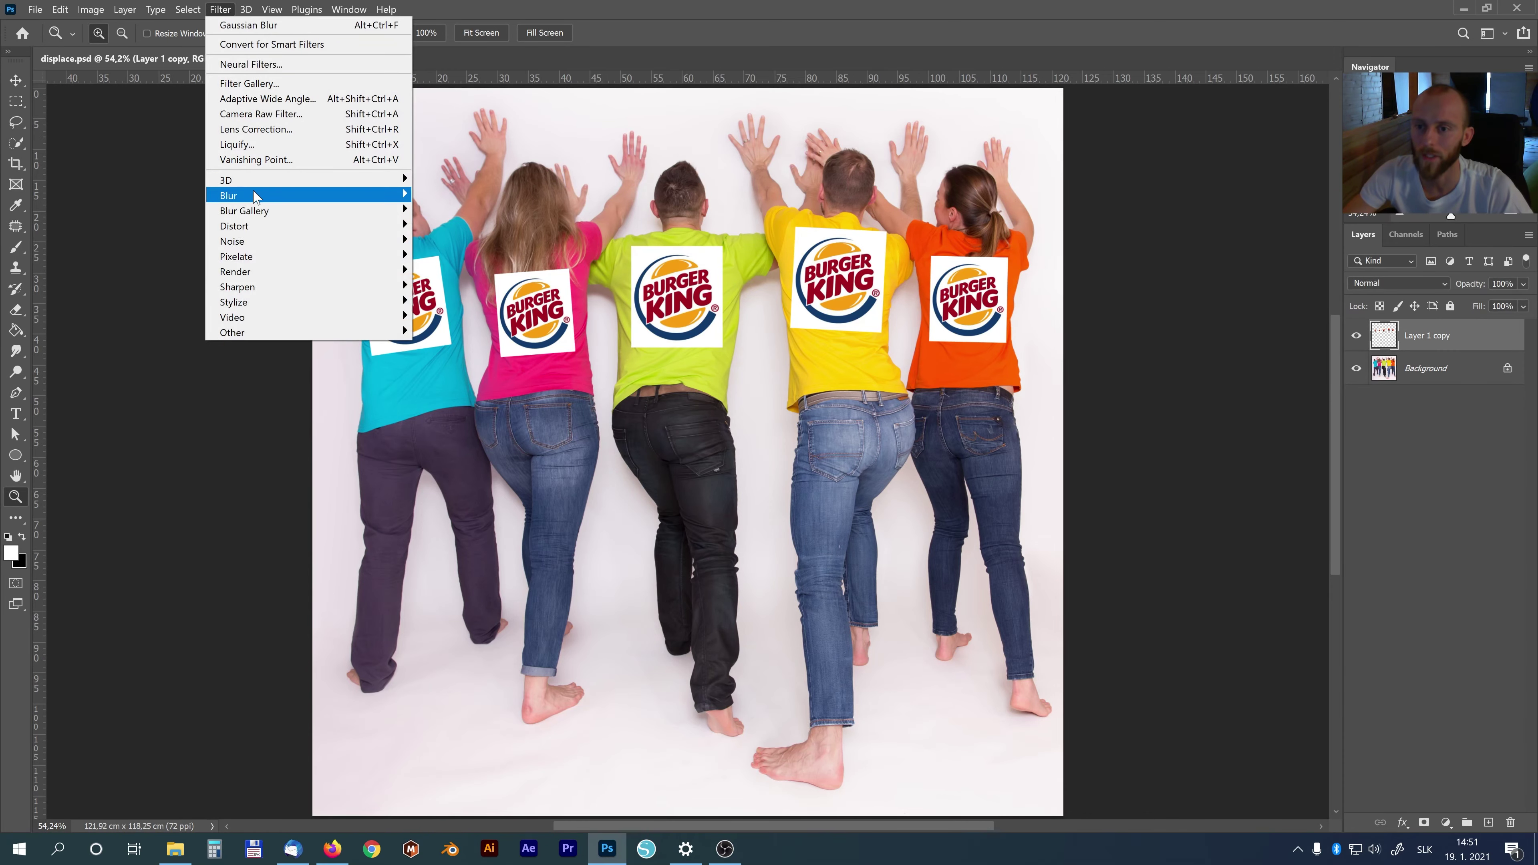
pyautogui.moveTo(264, 226)
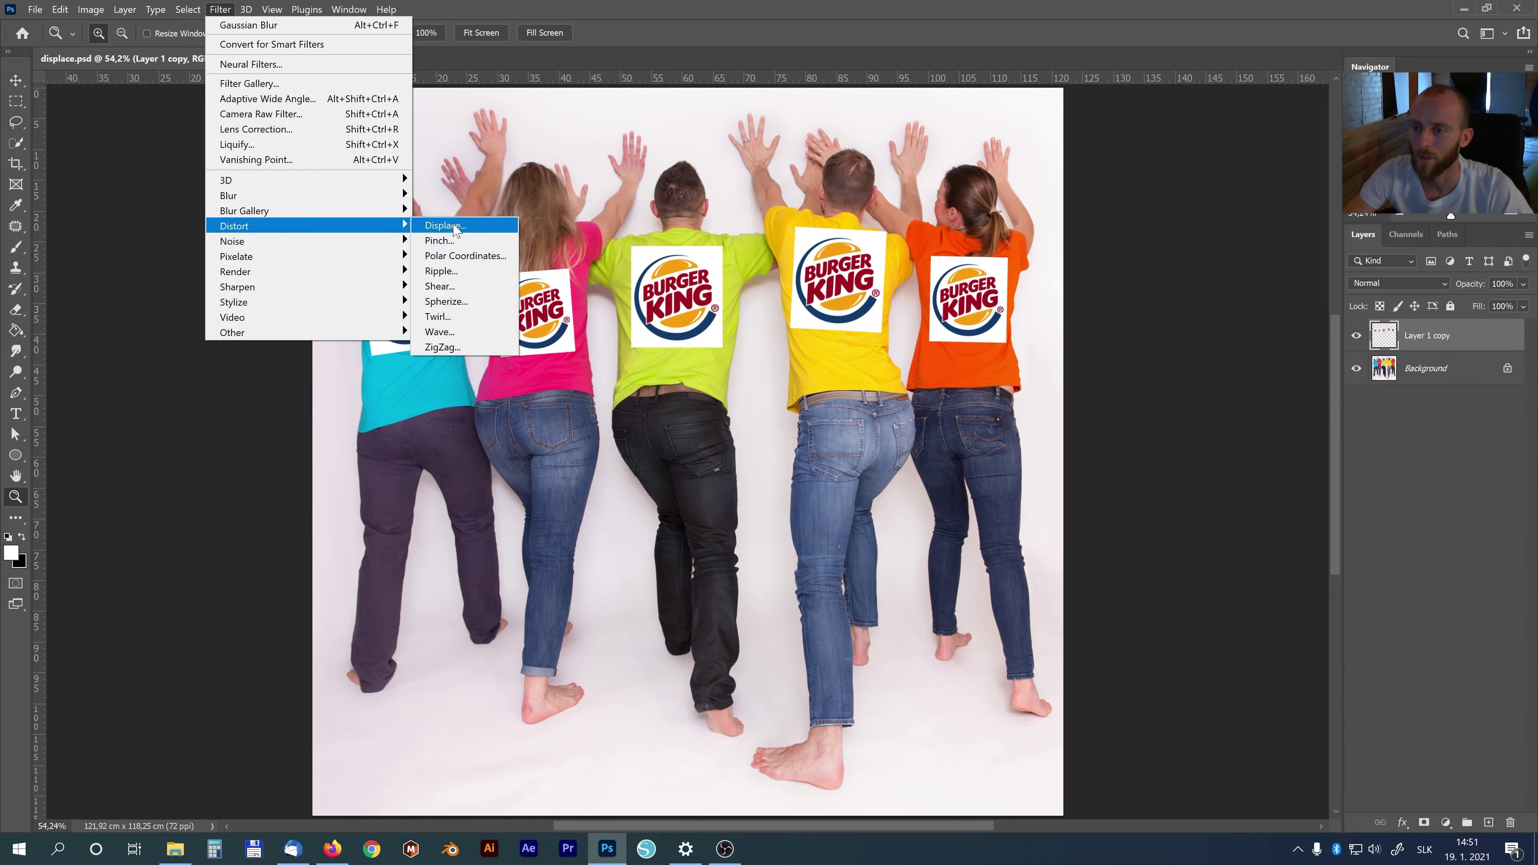
pyautogui.click(446, 226)
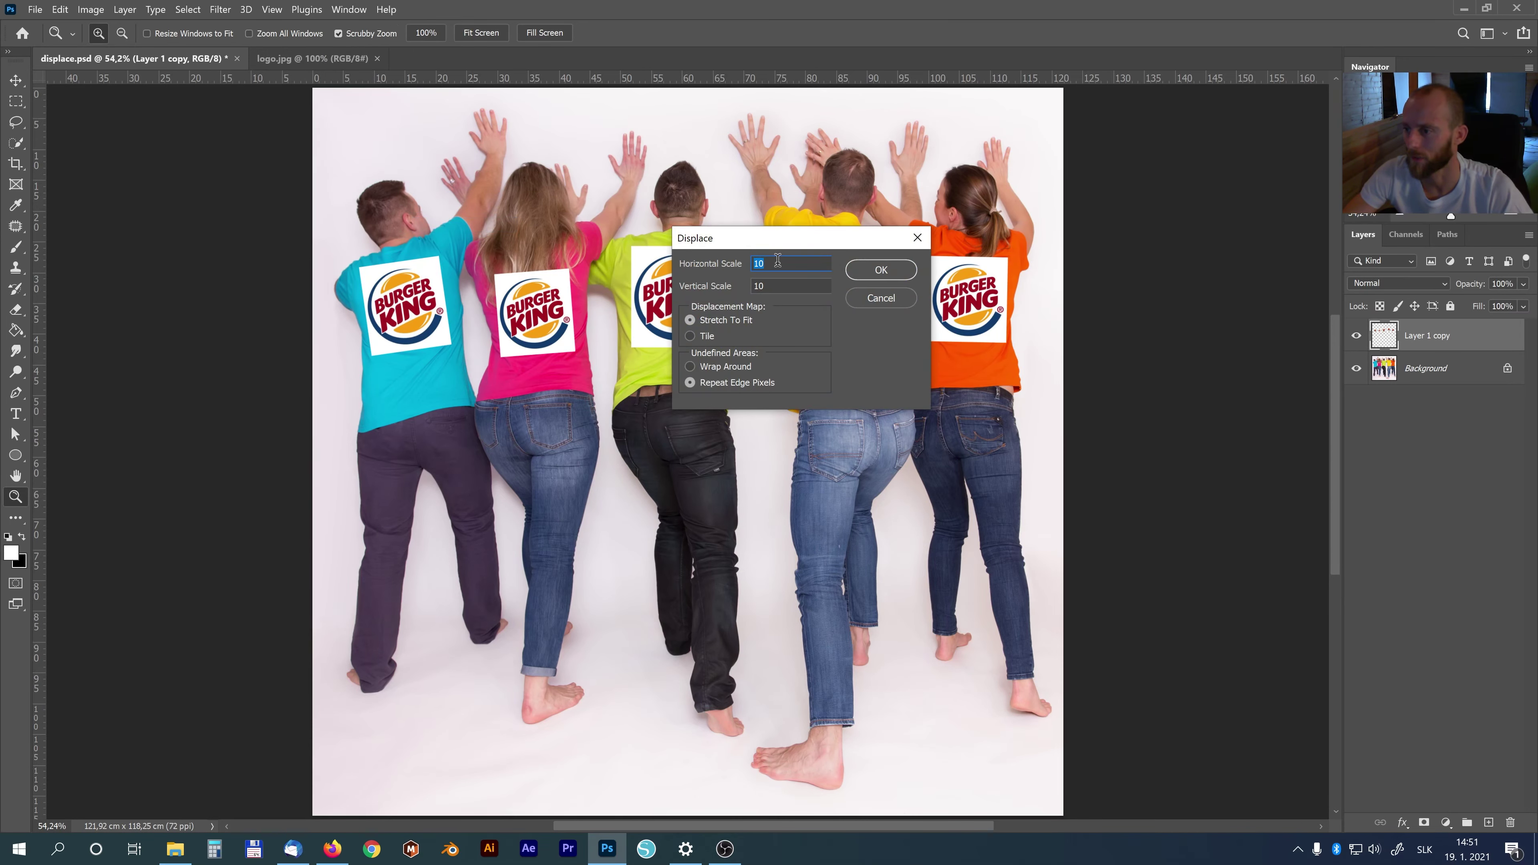
pyautogui.write('15')
pyautogui.press('Tab')
pyautogui.write('1')
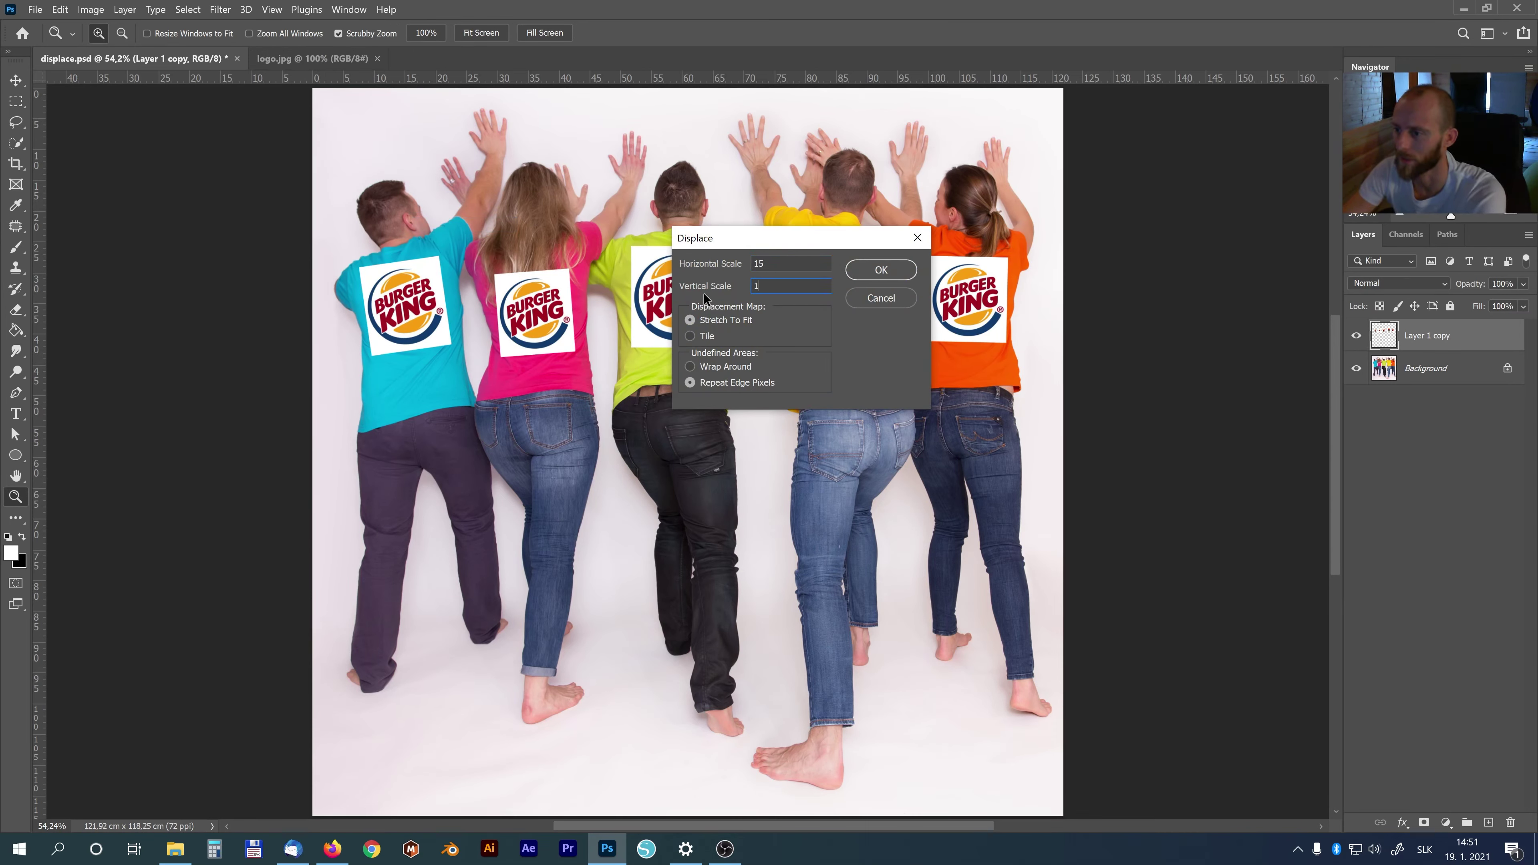
pyautogui.write('5')
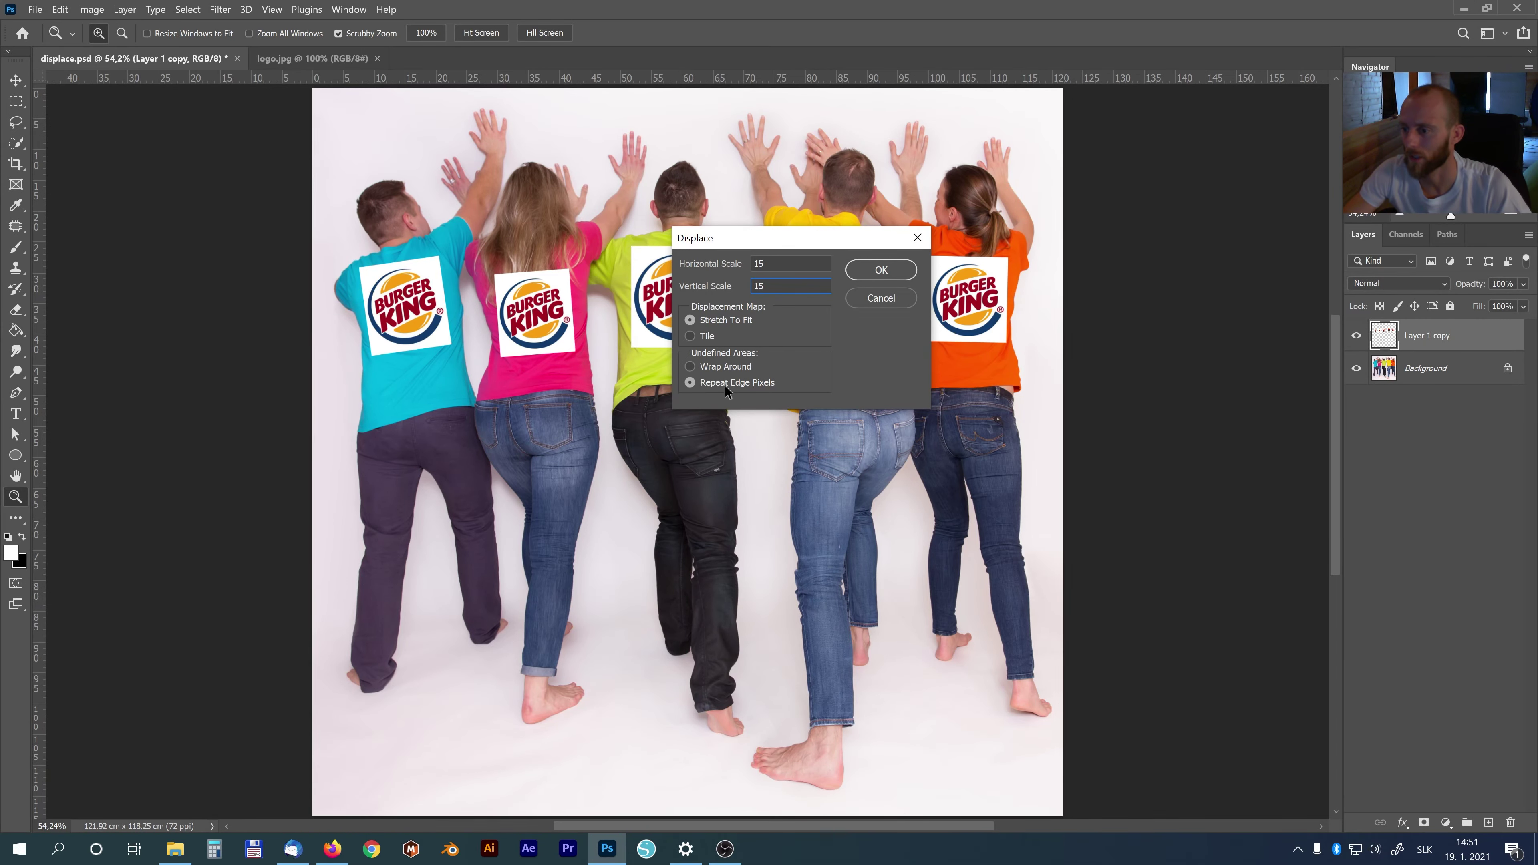
pyautogui.click(893, 274)
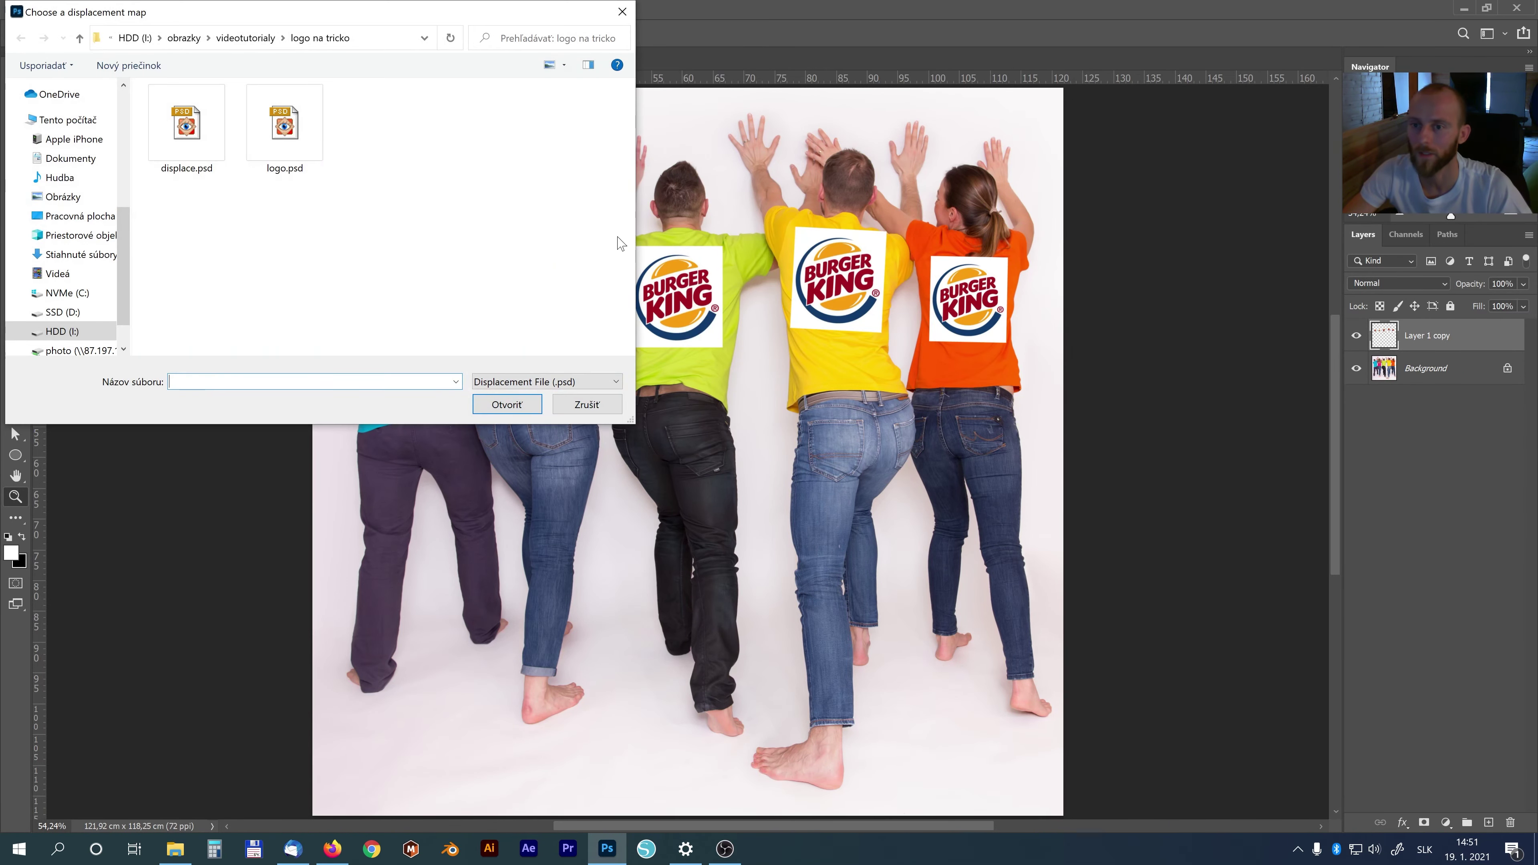
pyautogui.click(192, 141)
pyautogui.click(519, 404)
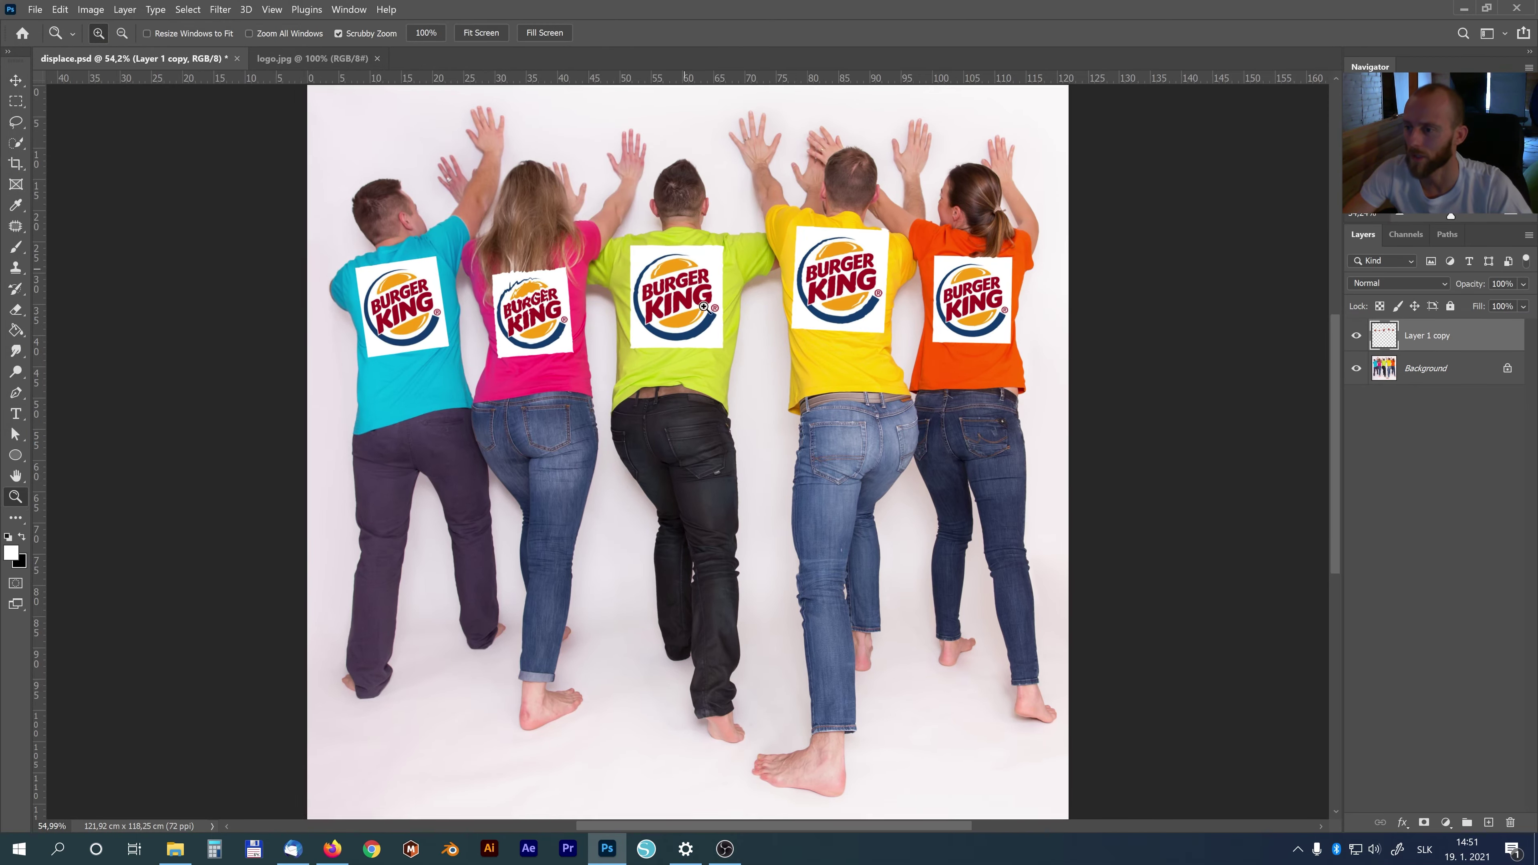
# - Zoom around the shirts and toggle the logo layer to check the distortion
pyautogui.moveTo(558, 303); pyautogui.dragTo(1116, 271)
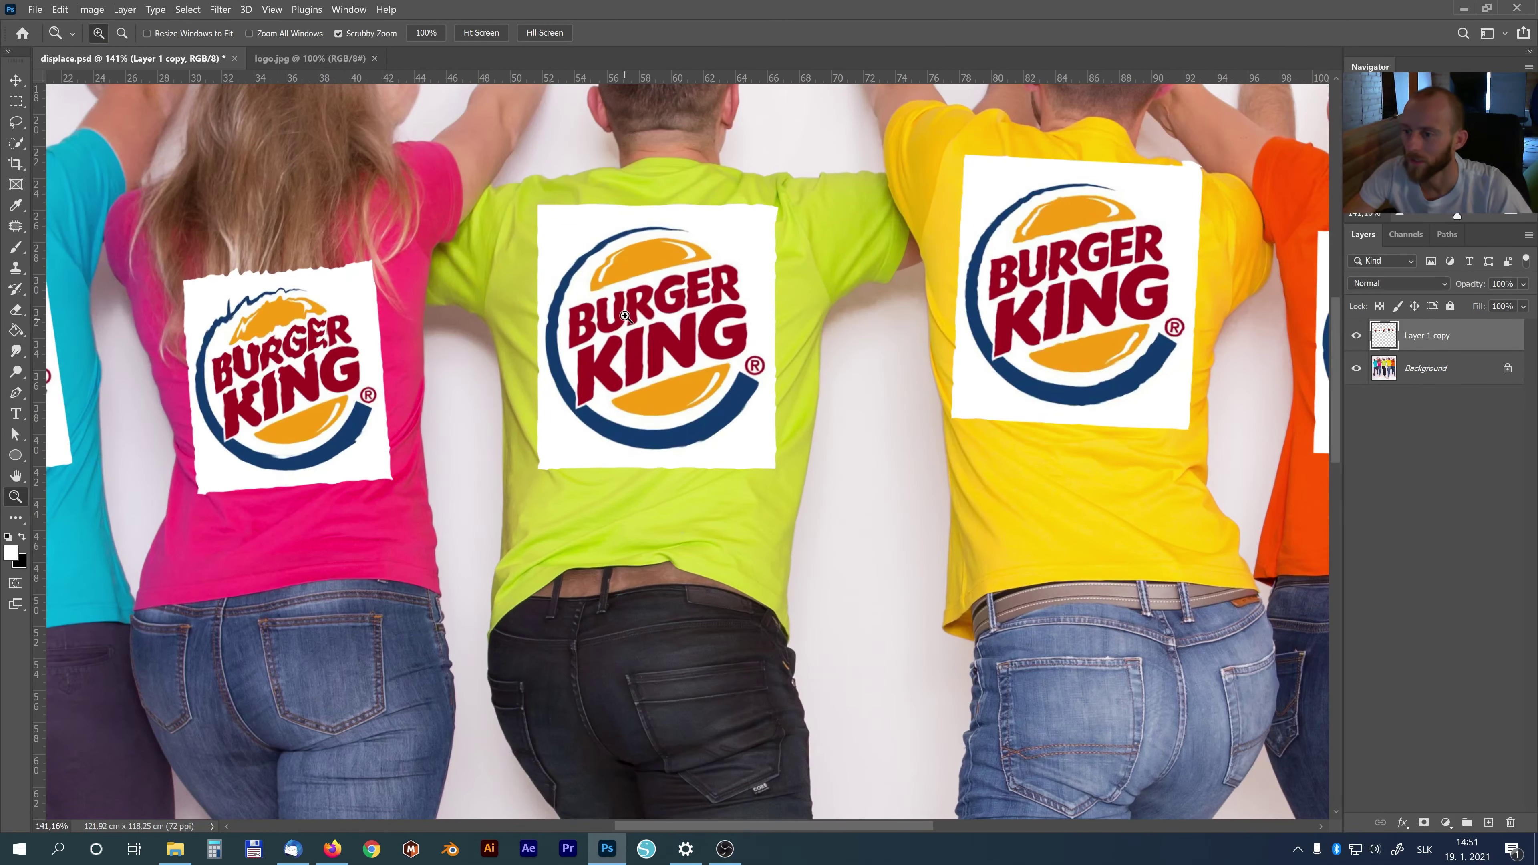
pyautogui.moveTo(625, 316)
pyautogui.mouseDown()
pyautogui.moveTo(454, 350)
pyautogui.moveTo(571, 314)
pyautogui.mouseUp()
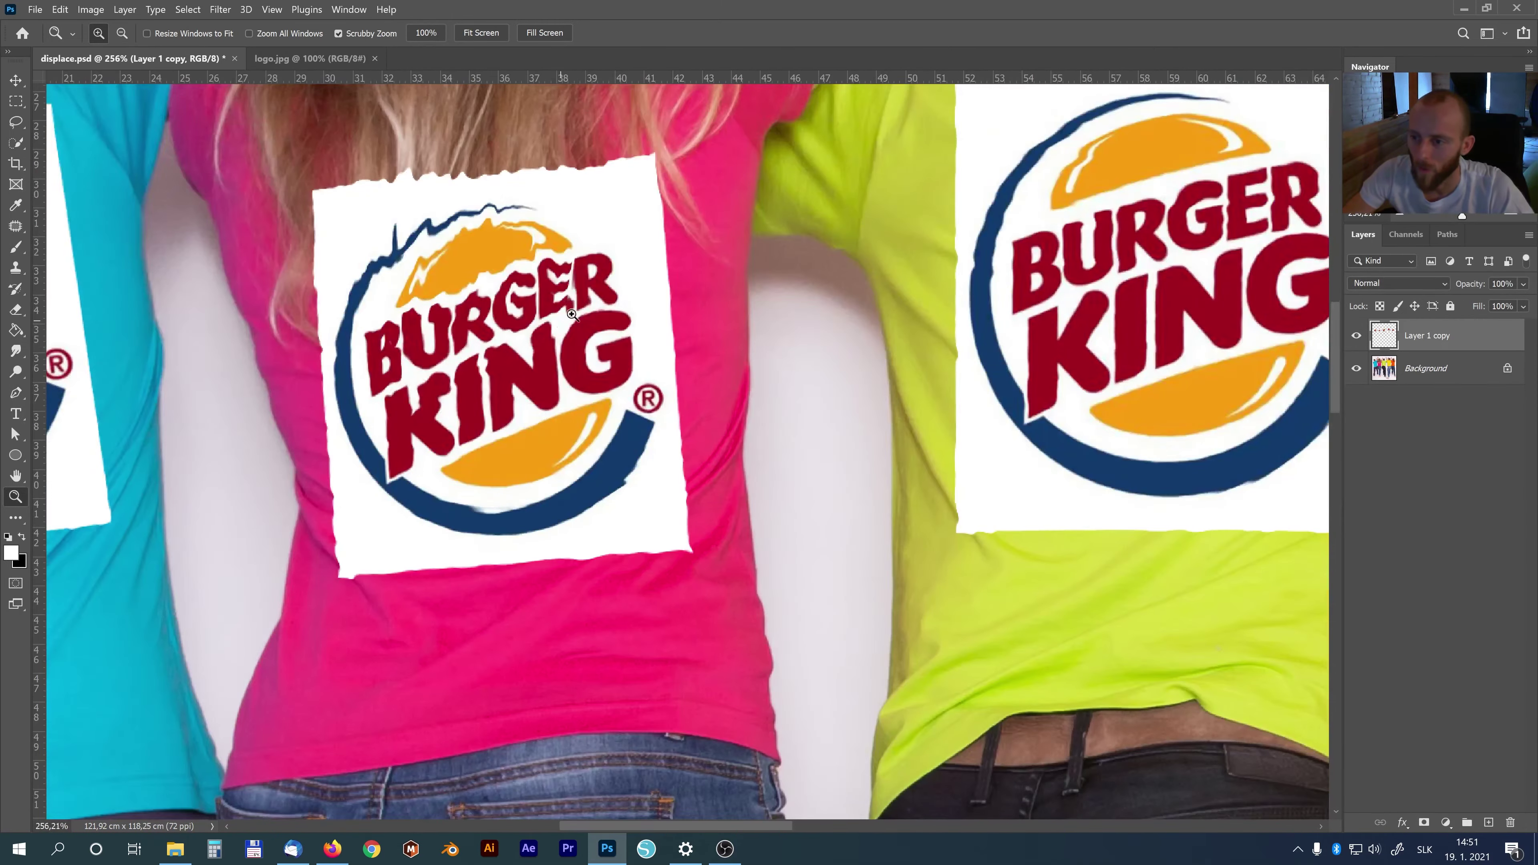
pyautogui.moveTo(794, 350); pyautogui.dragTo(745, 352)
pyautogui.click(1356, 335)
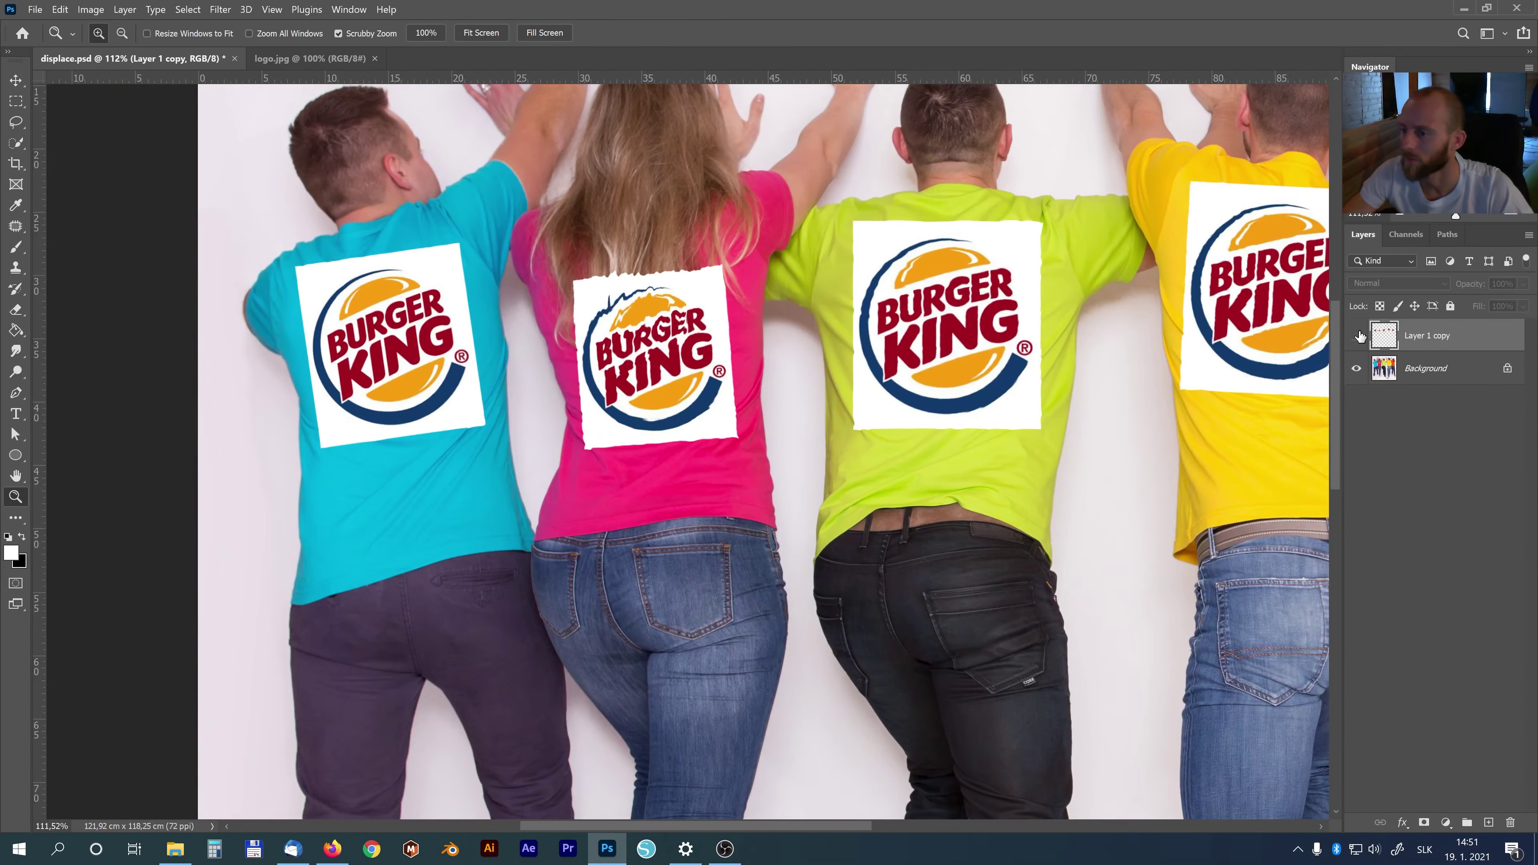
pyautogui.click(1356, 335)
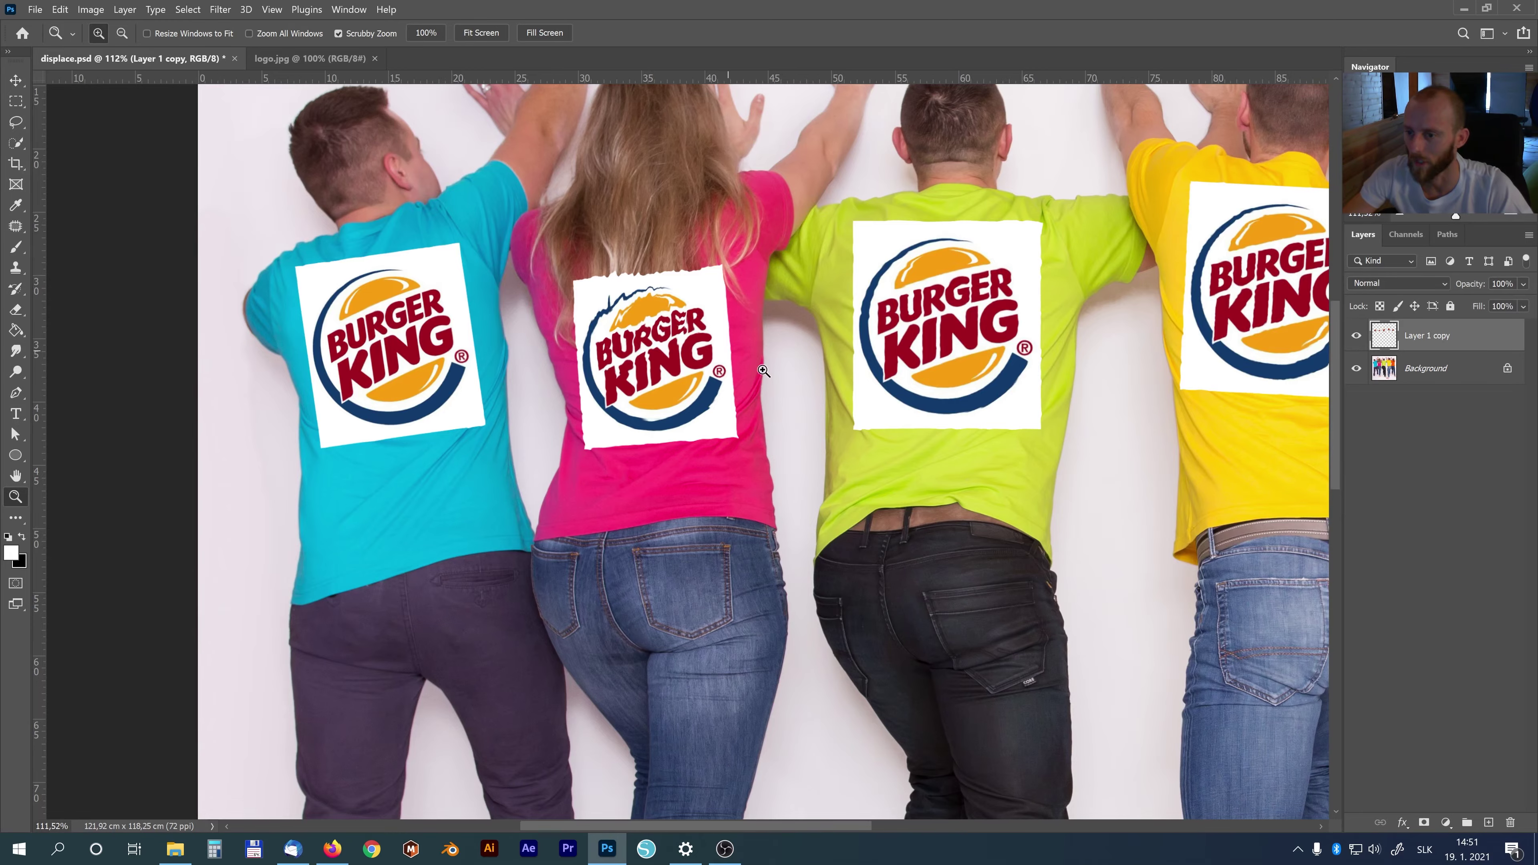
pyautogui.moveTo(763, 371); pyautogui.dragTo(1013, 338)
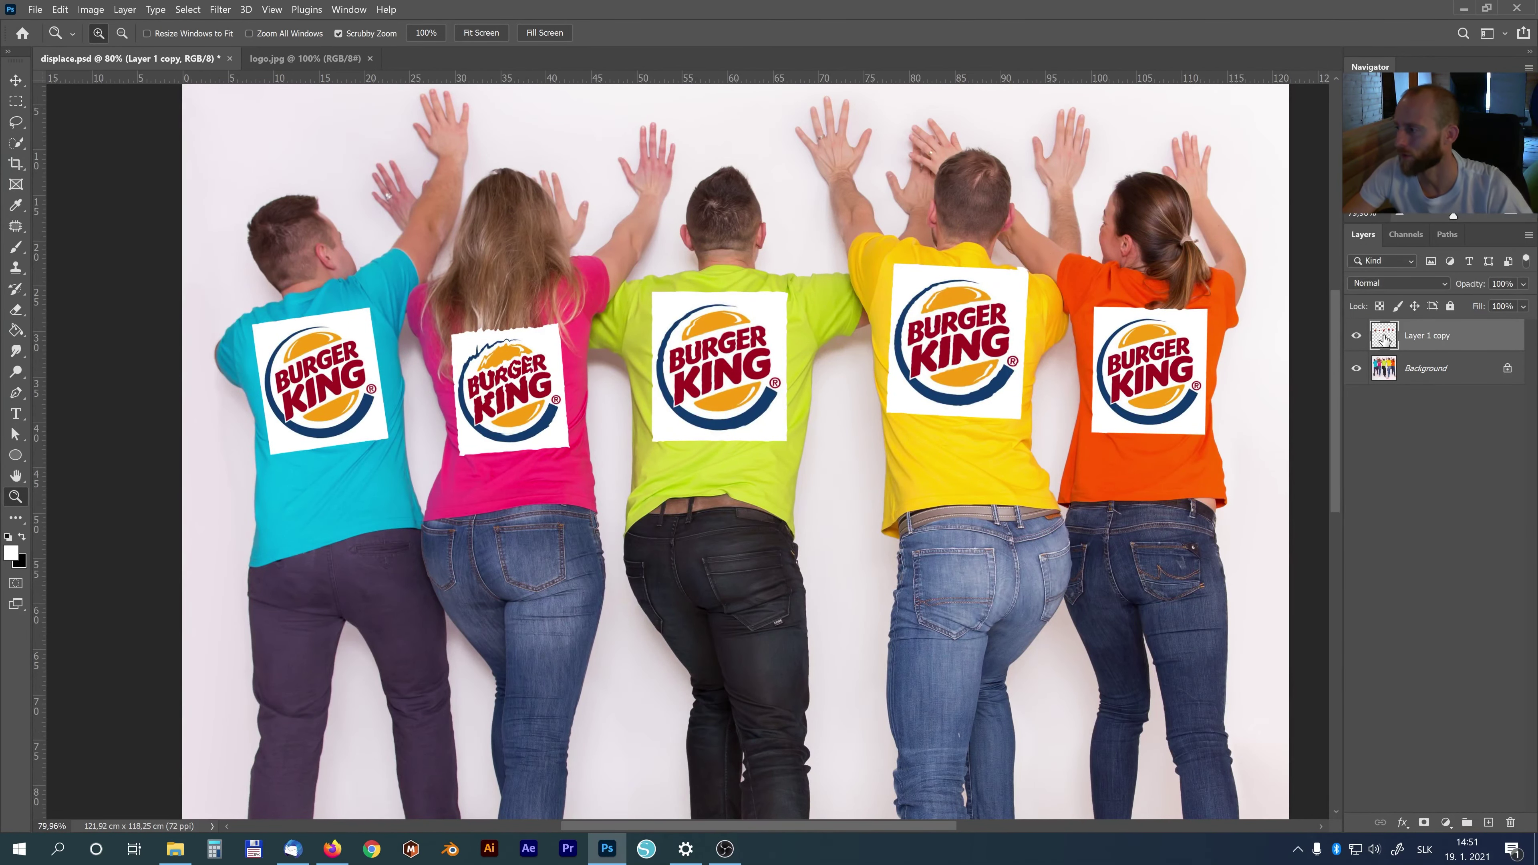
# - Select the white areas behind the logos using Color Range
pyautogui.click(189, 9)
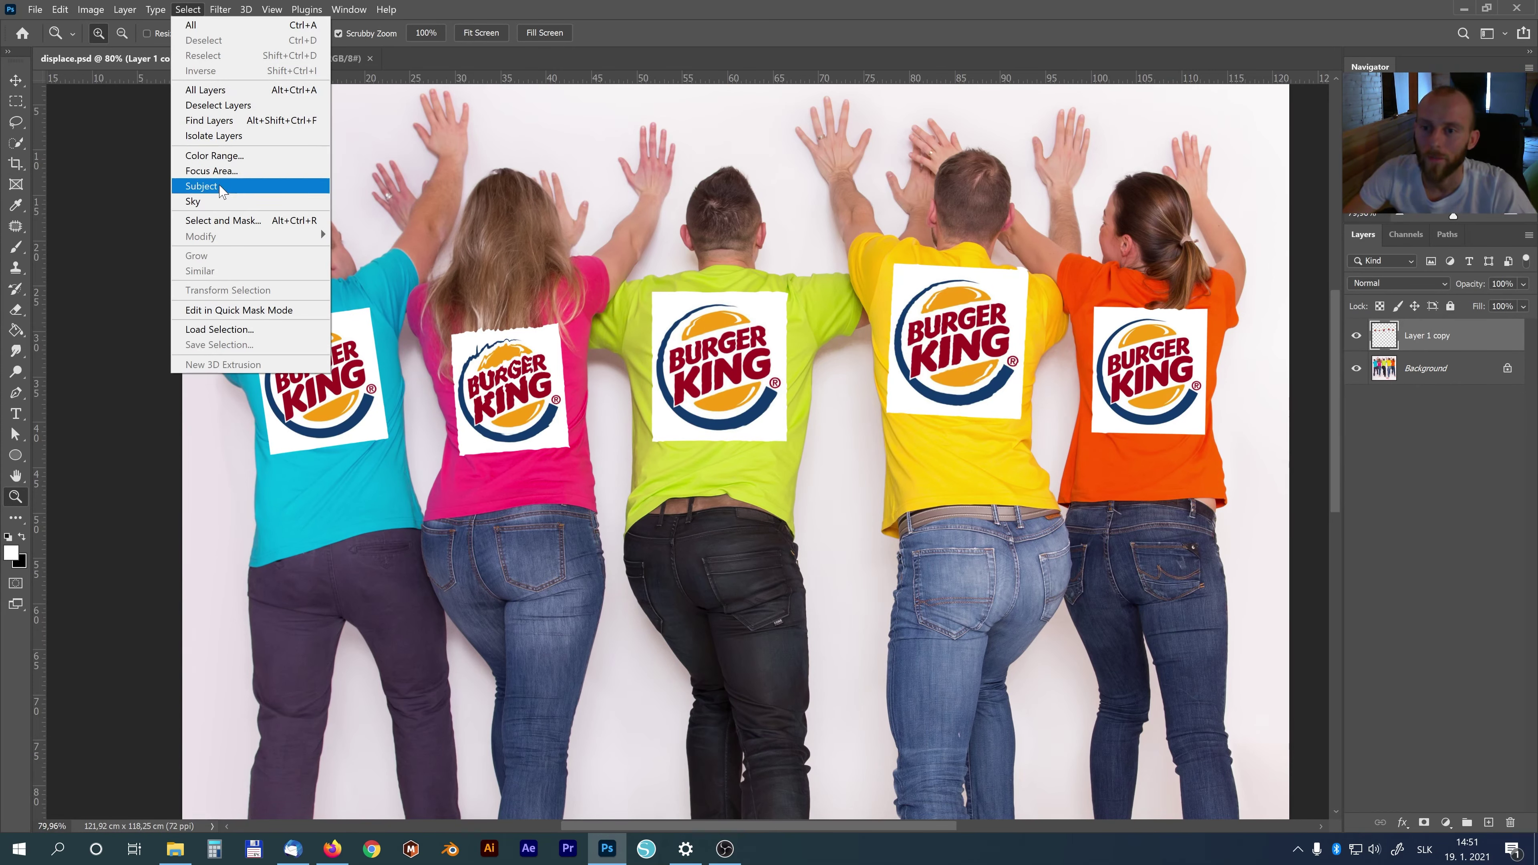
pyautogui.click(220, 157)
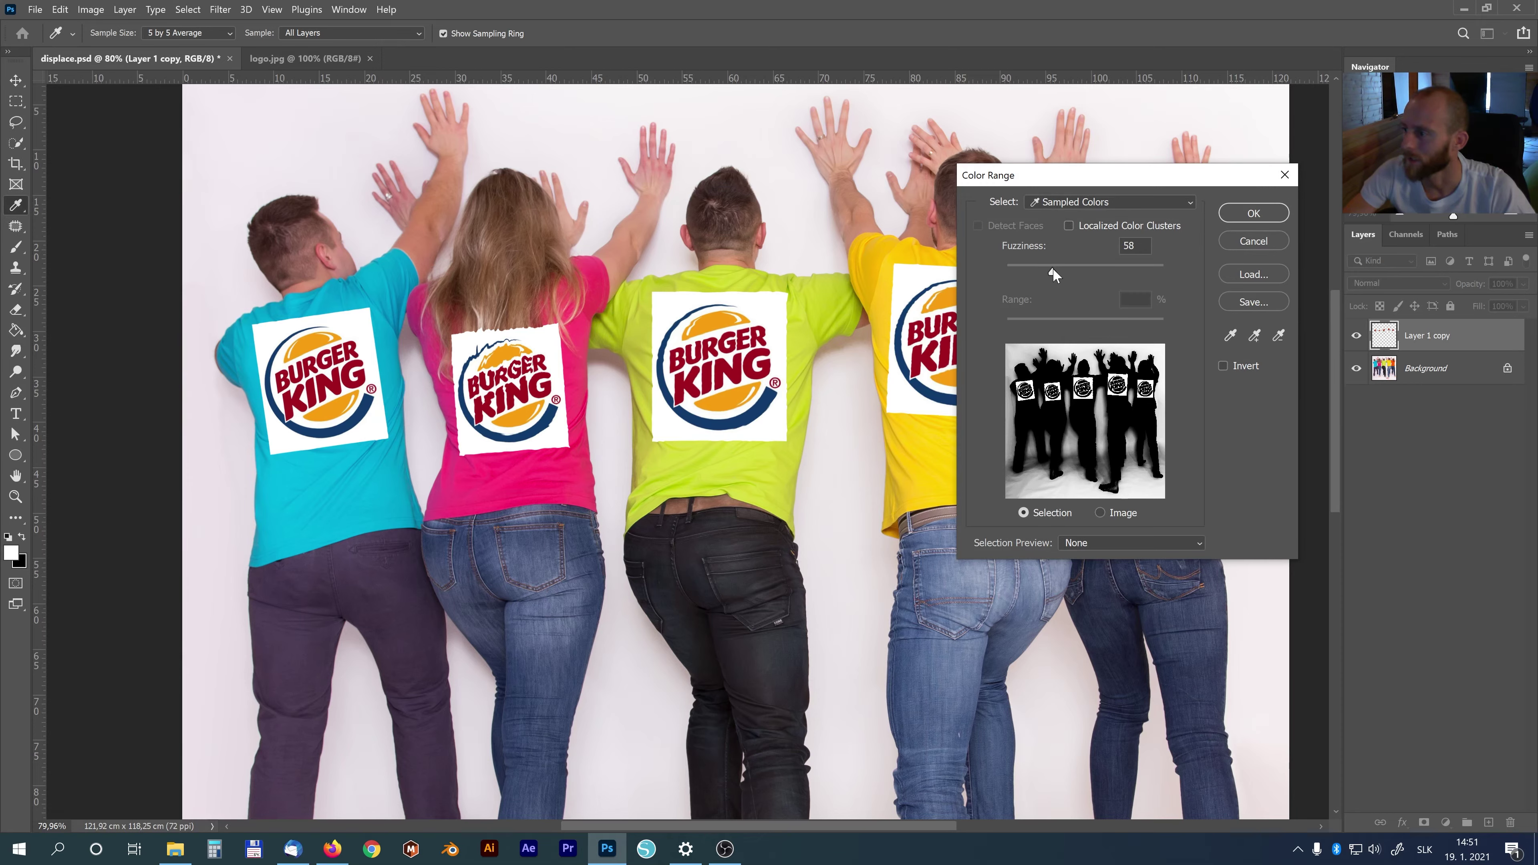
pyautogui.click(1254, 213)
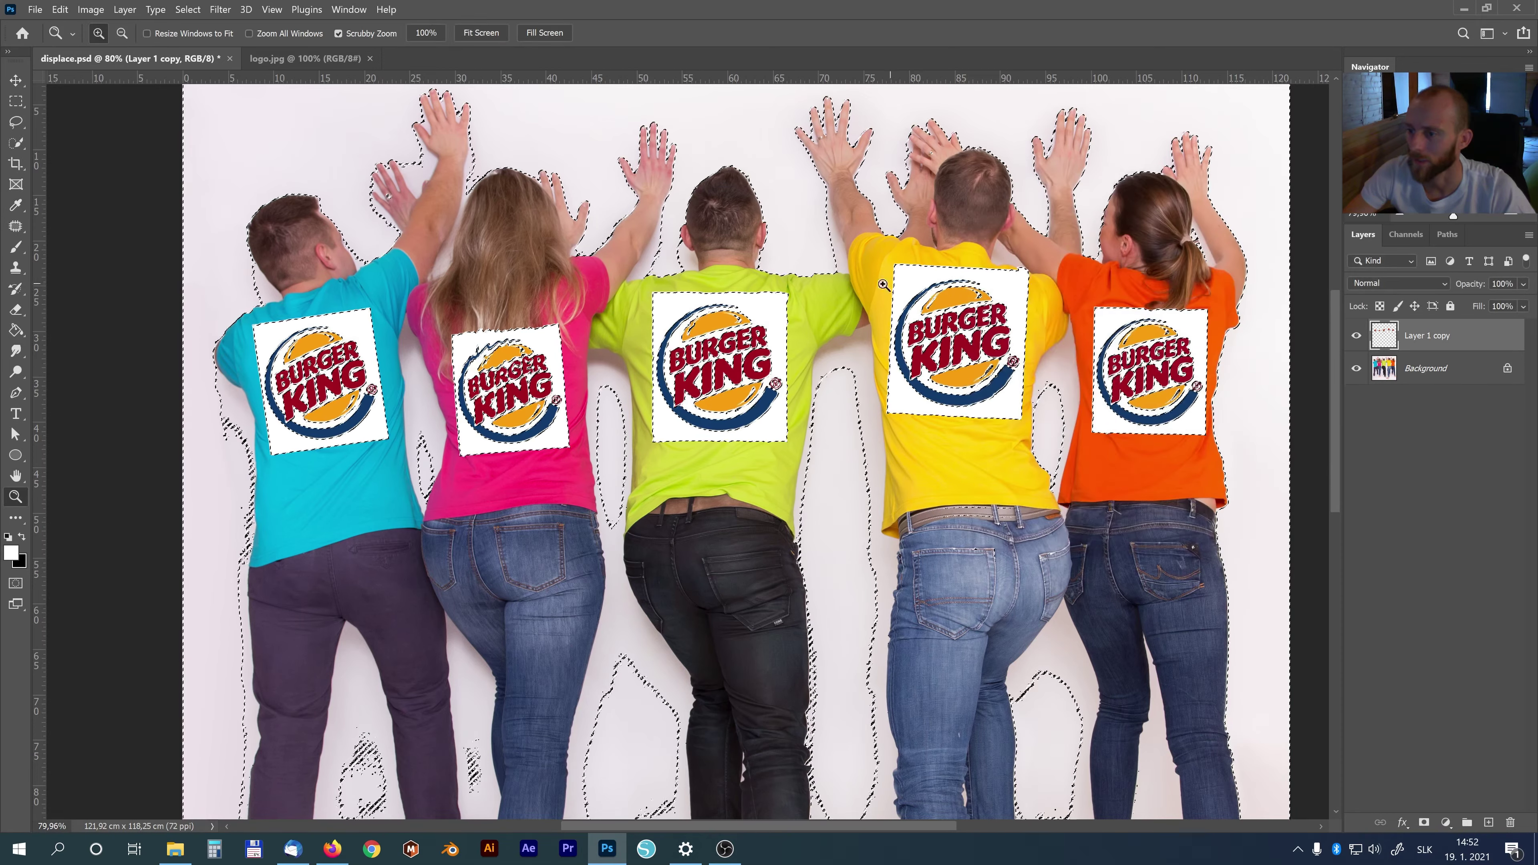
# - Expand the white-area selection by 2 pixels
pyautogui.press('m')
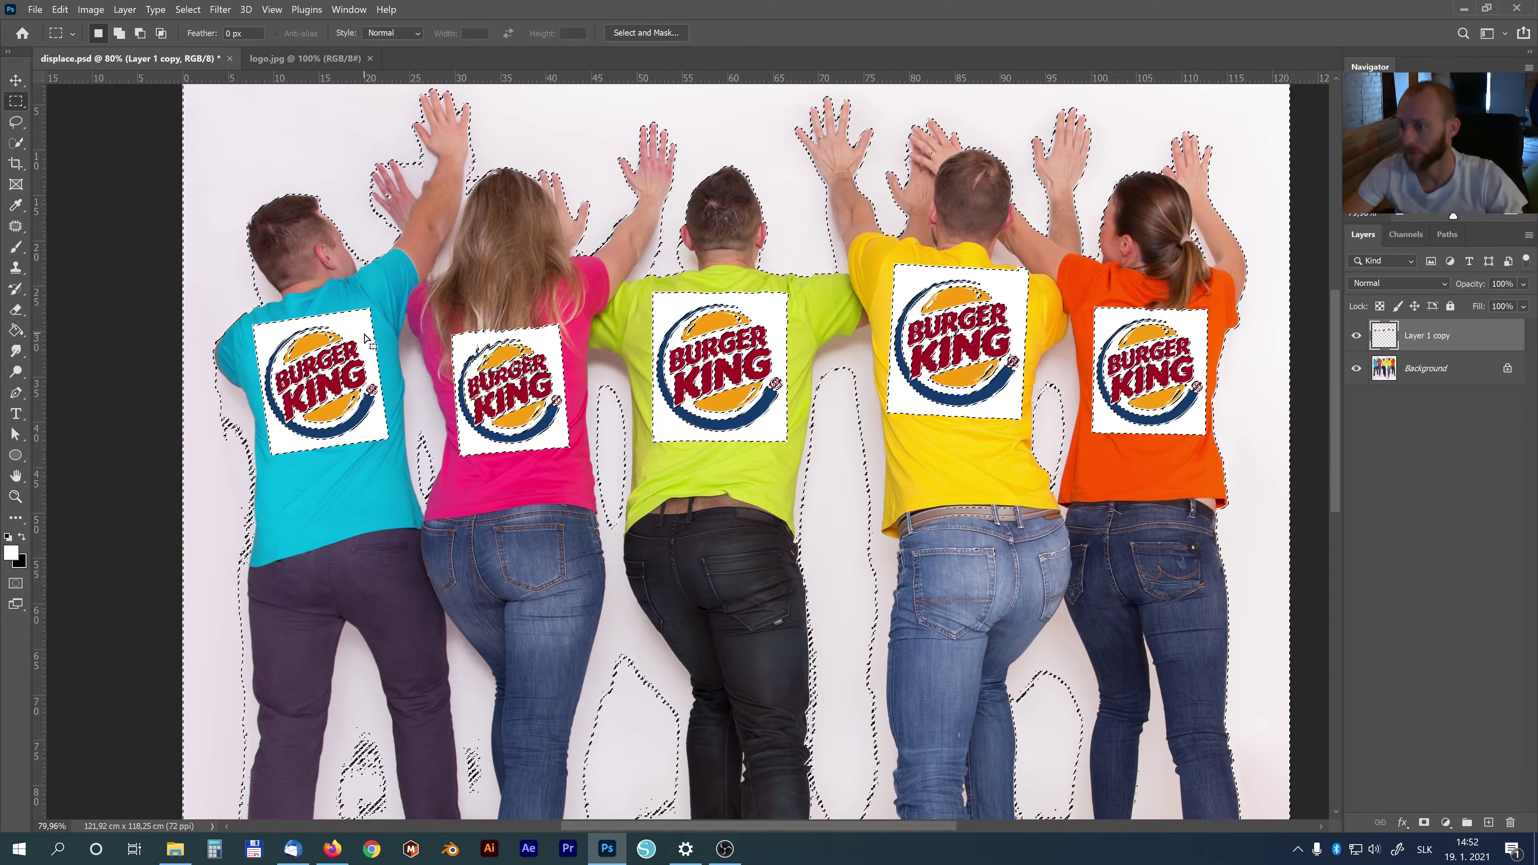
pyautogui.click(190, 9)
pyautogui.moveTo(200, 236)
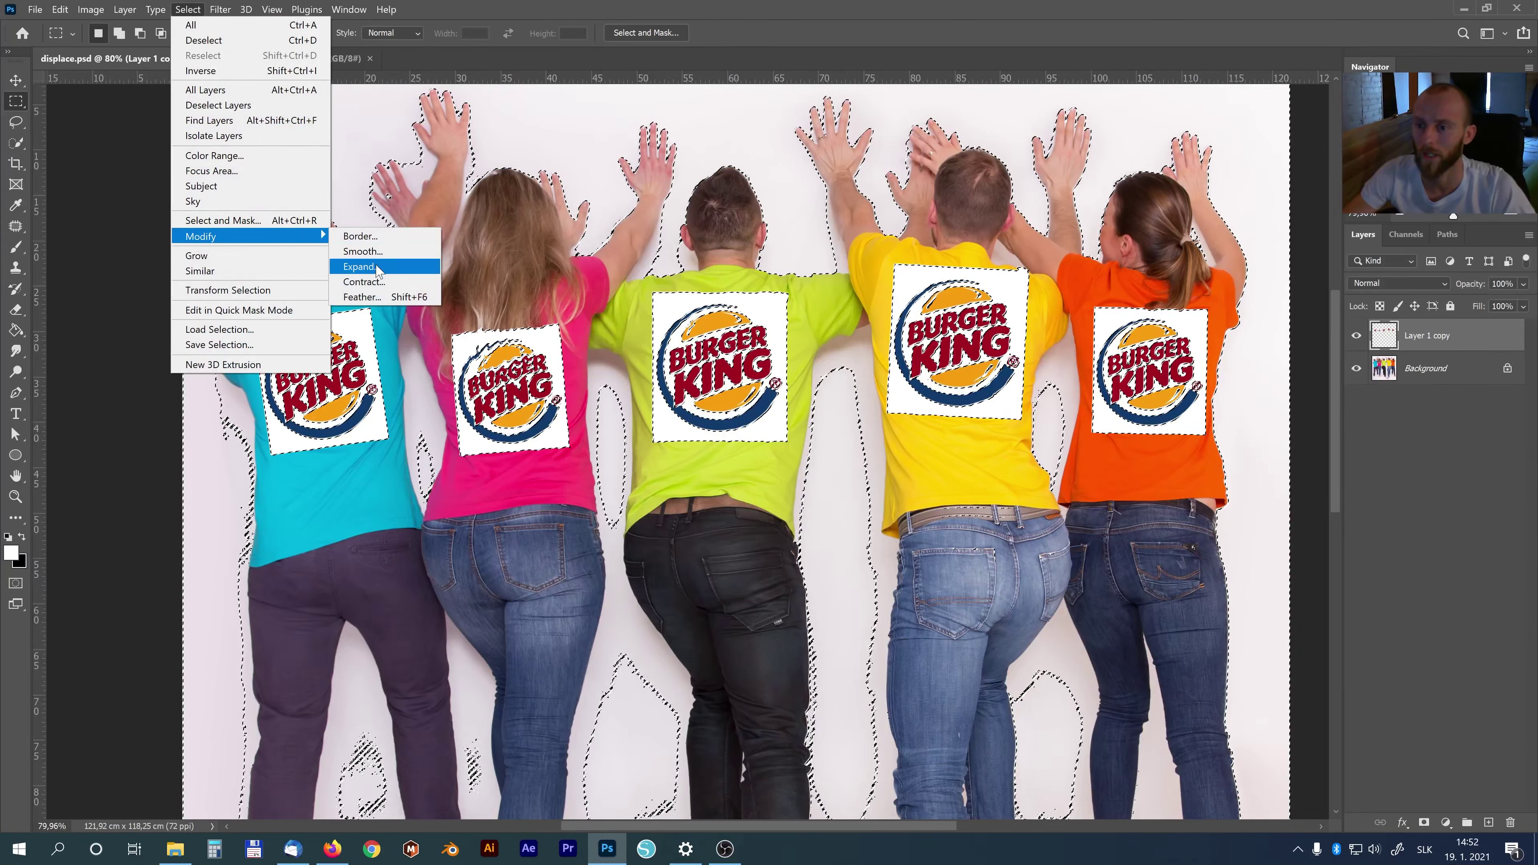
pyautogui.click(376, 268)
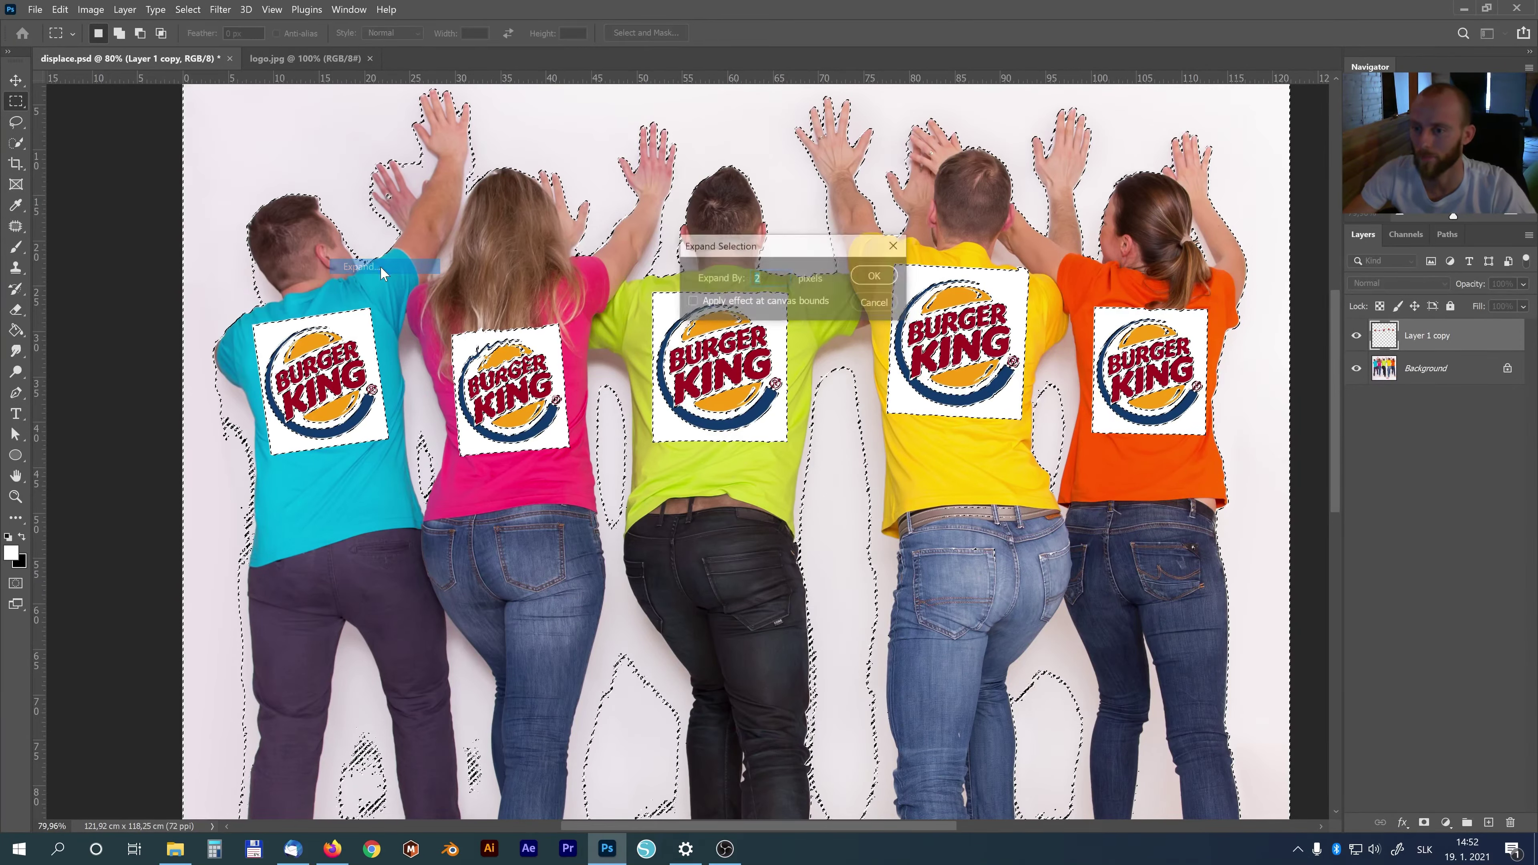
pyautogui.click(876, 277)
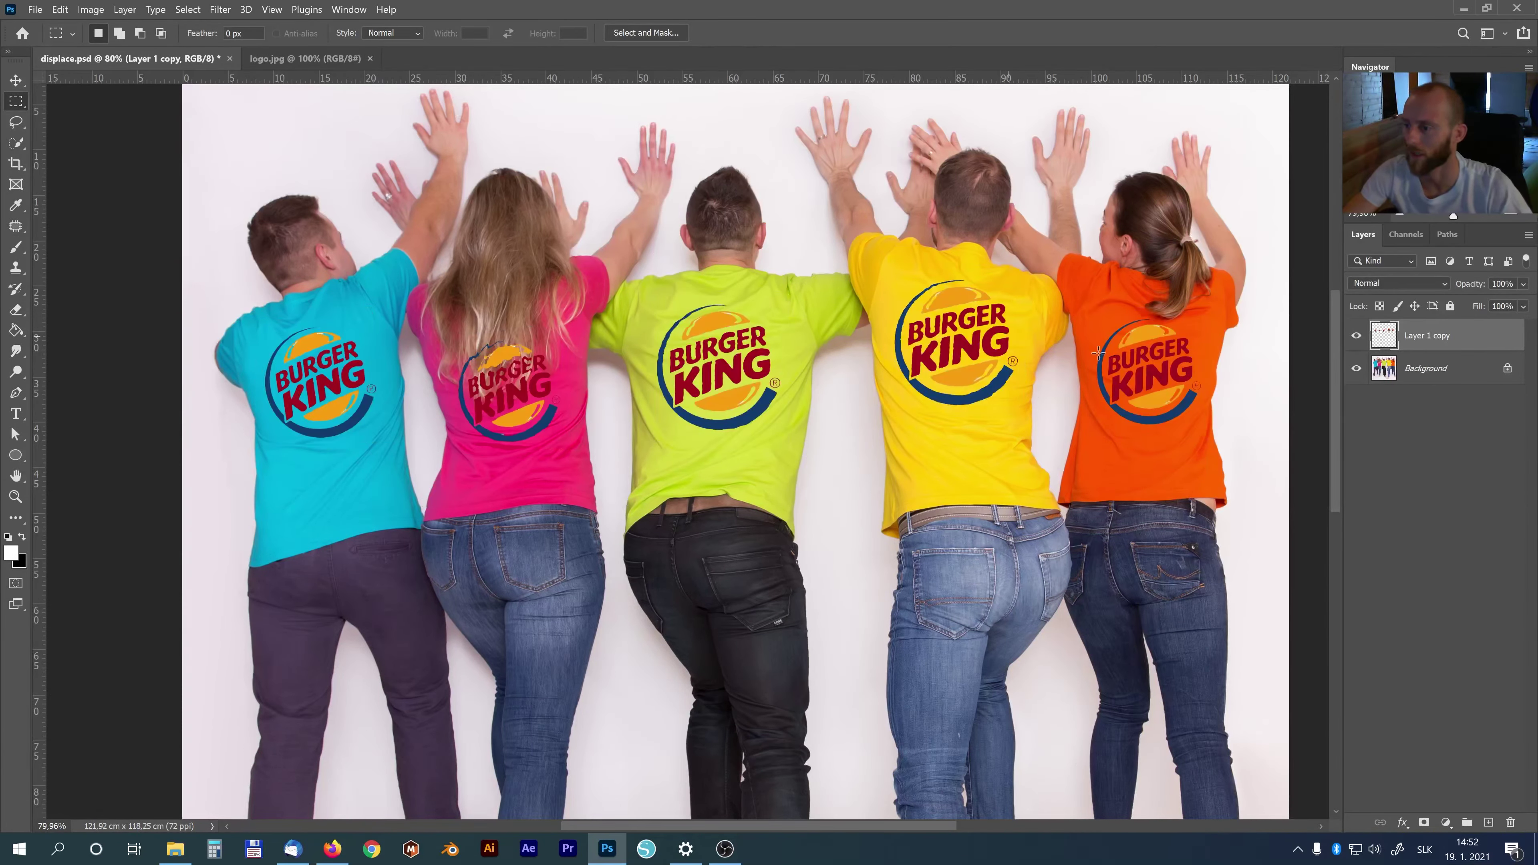
# - Keep the logo layer in Normal blend mode and set its opacity to 85%
pyautogui.click(1357, 337)
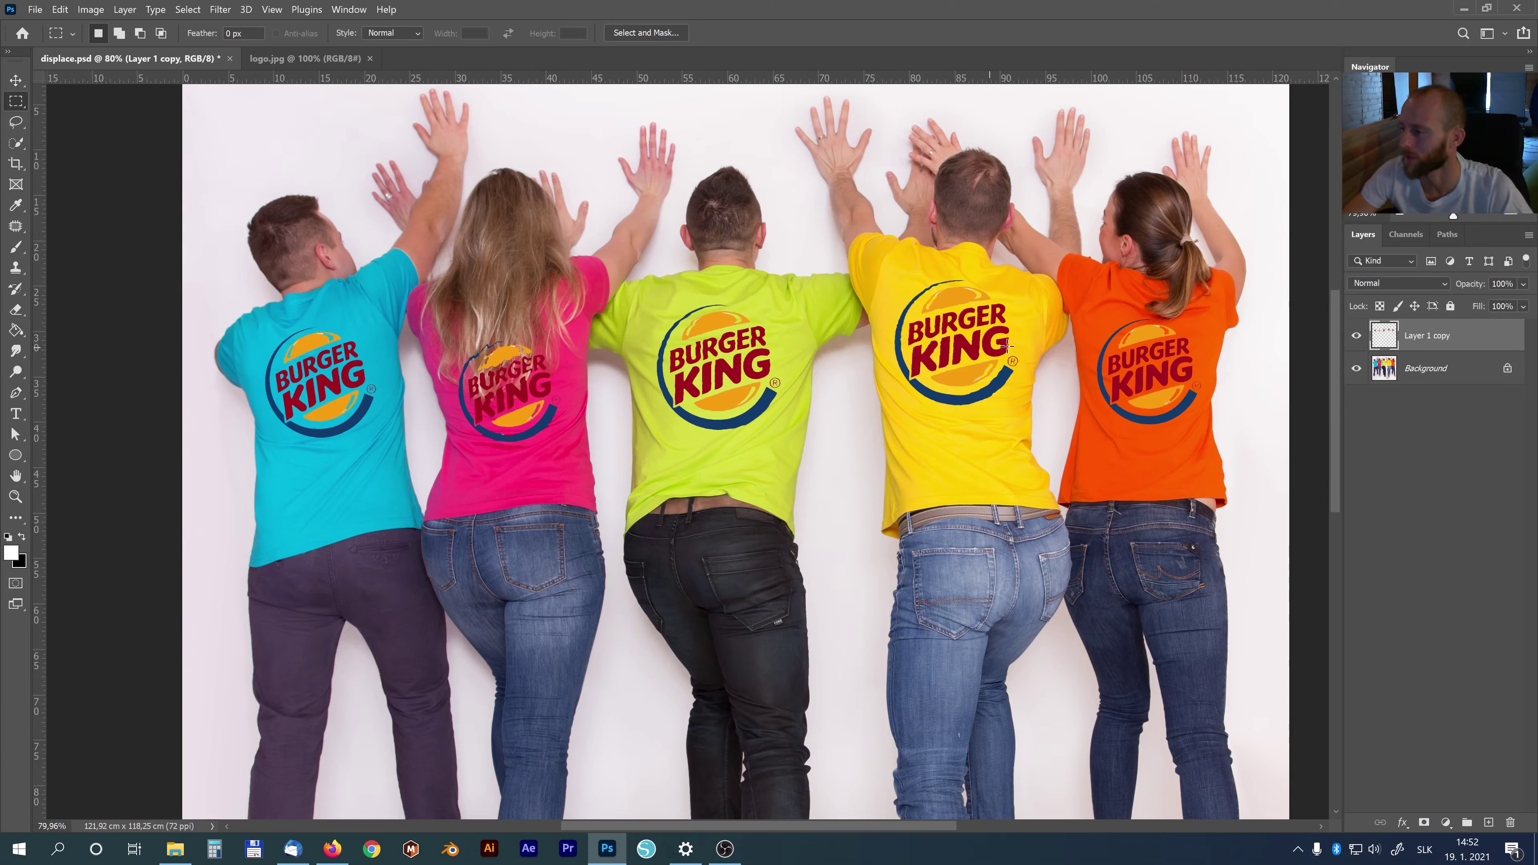
pyautogui.click(1413, 285)
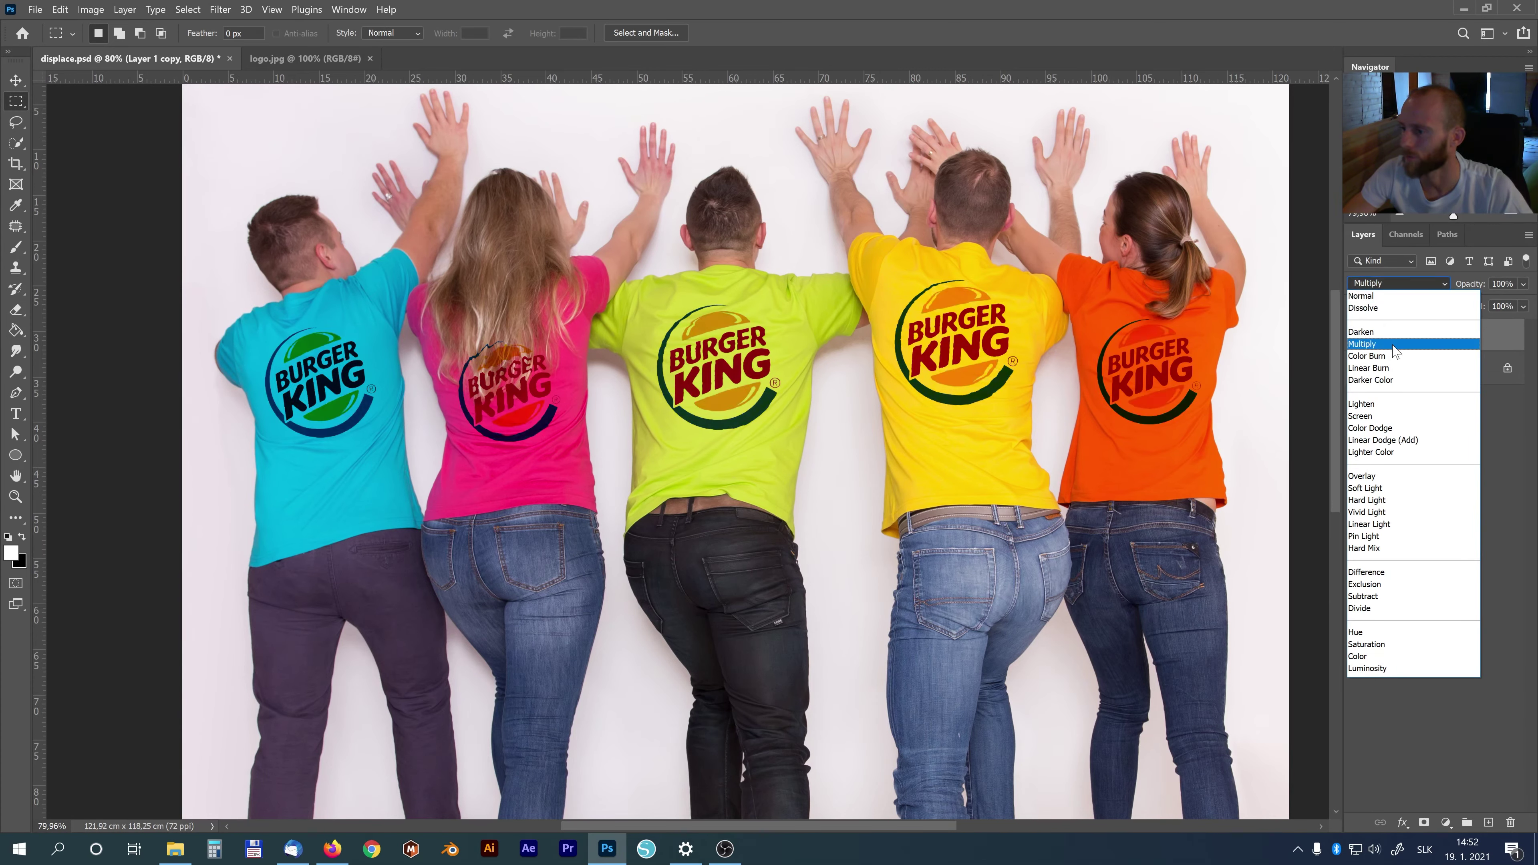
pyautogui.click(1391, 297)
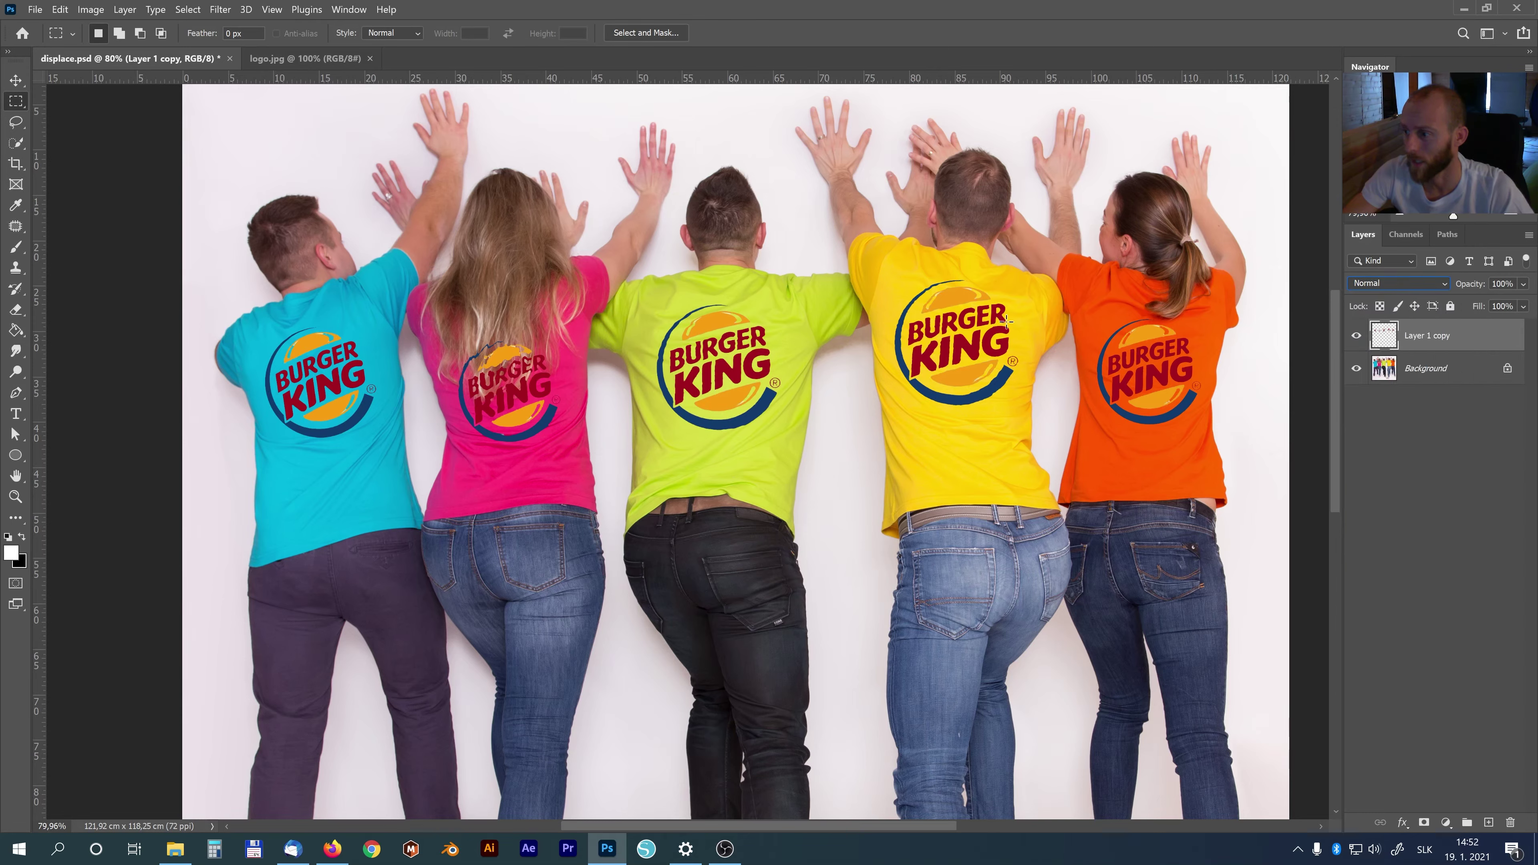
pyautogui.press('v')
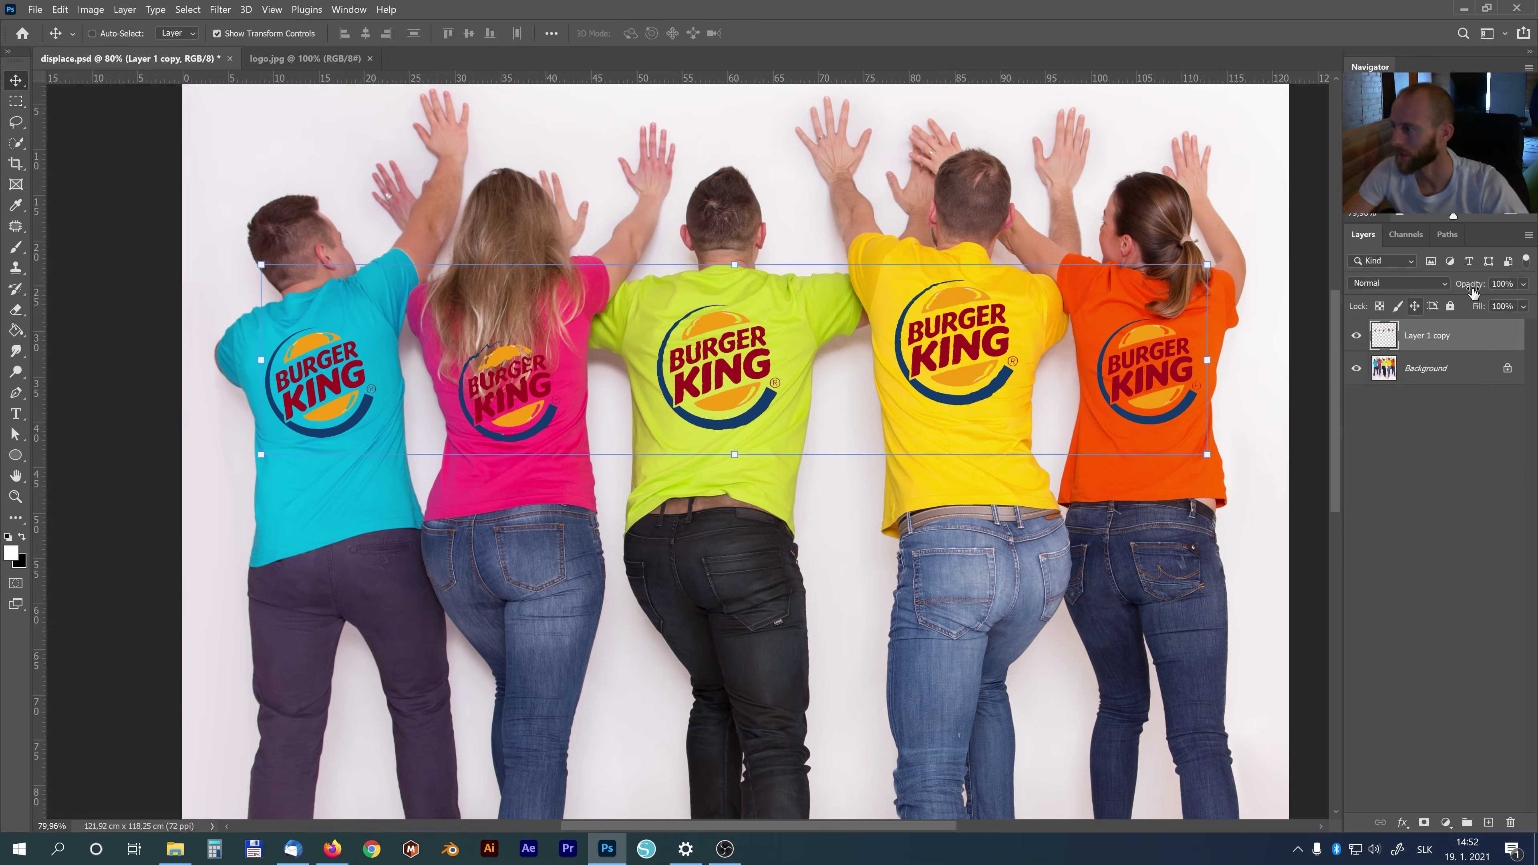
pyautogui.press('8')
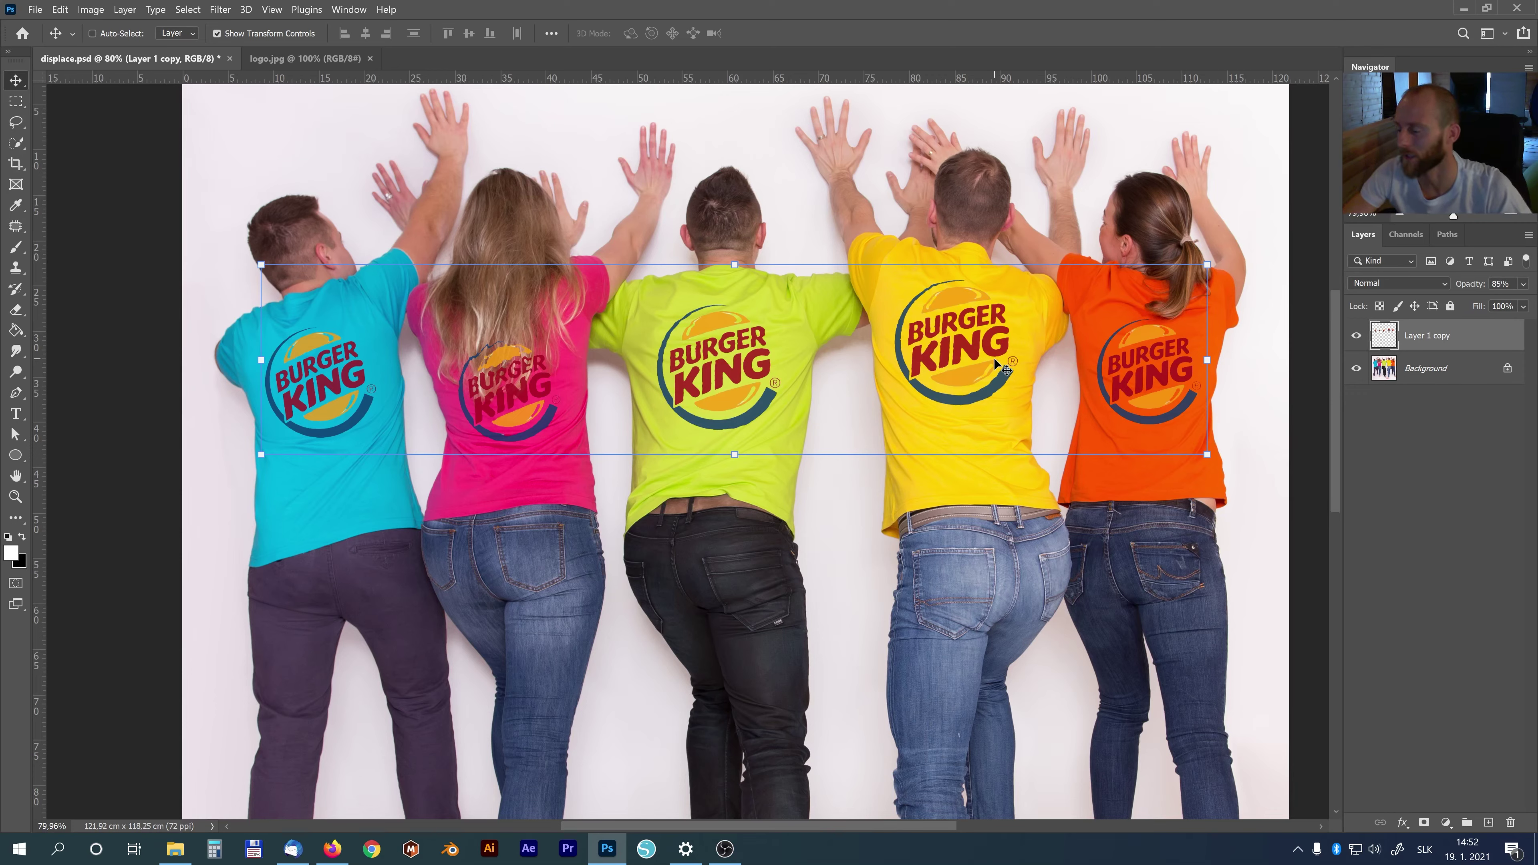
# - In Blend If, split the Underlying Layer shadow slider to 50/99
pyautogui.doubleClick(1482, 339)
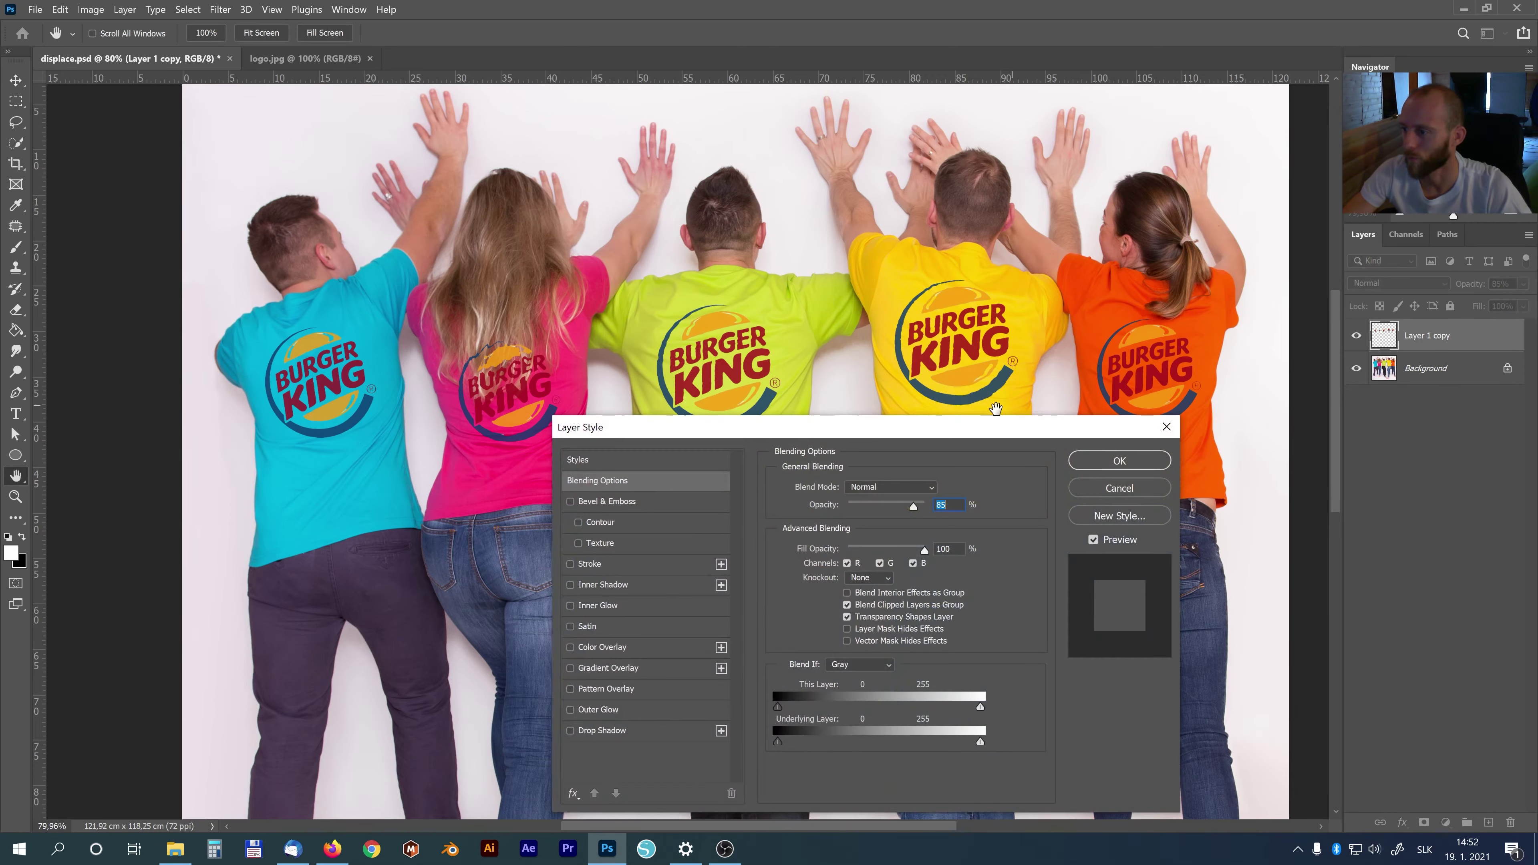
pyautogui.moveTo(958, 435); pyautogui.dragTo(1057, 395)
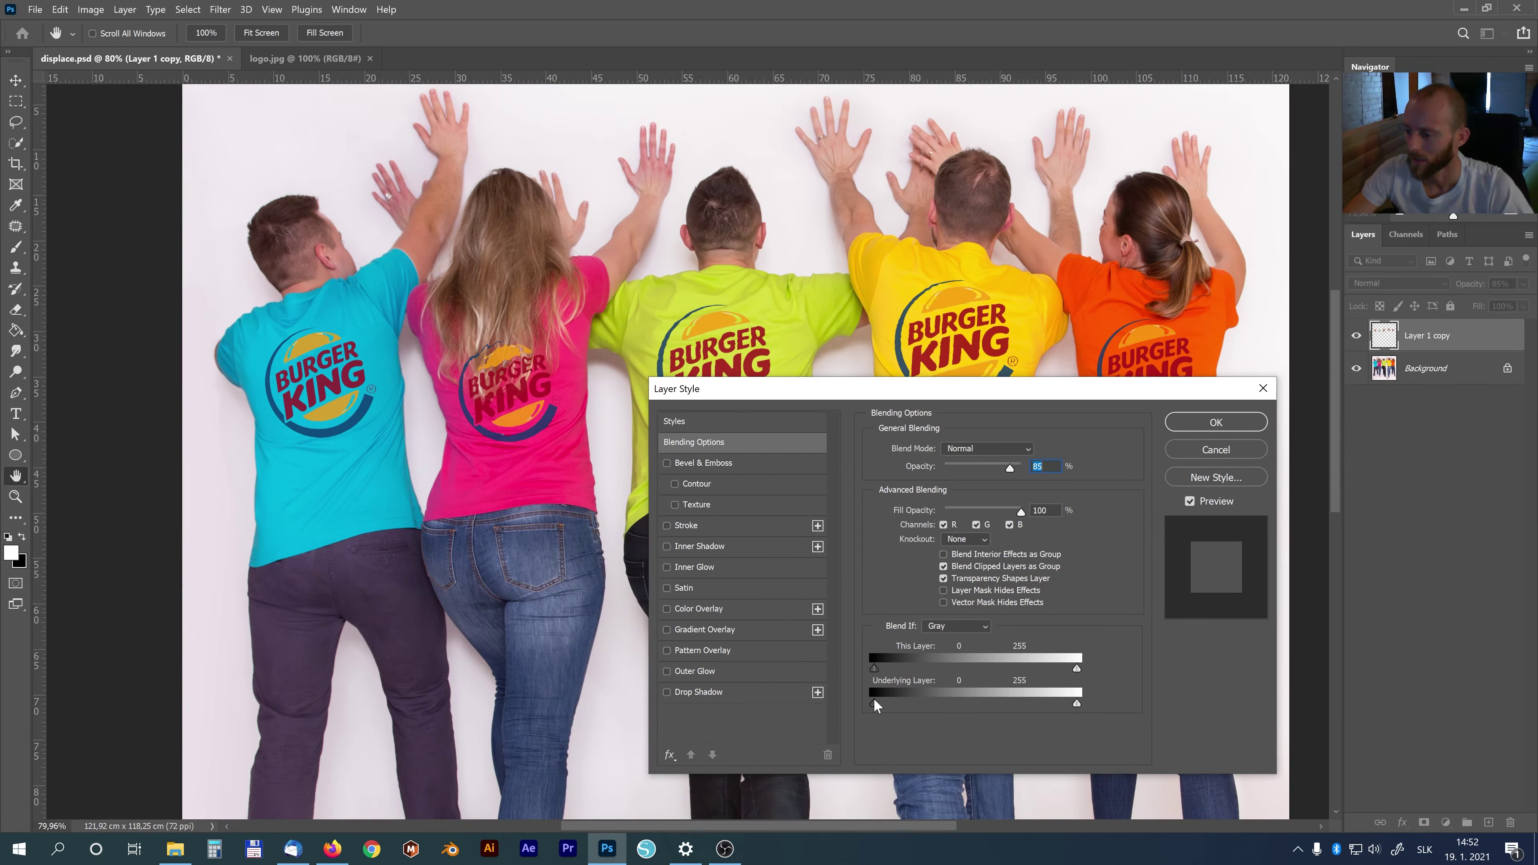
pyautogui.moveTo(874, 703); pyautogui.dragTo(957, 706)
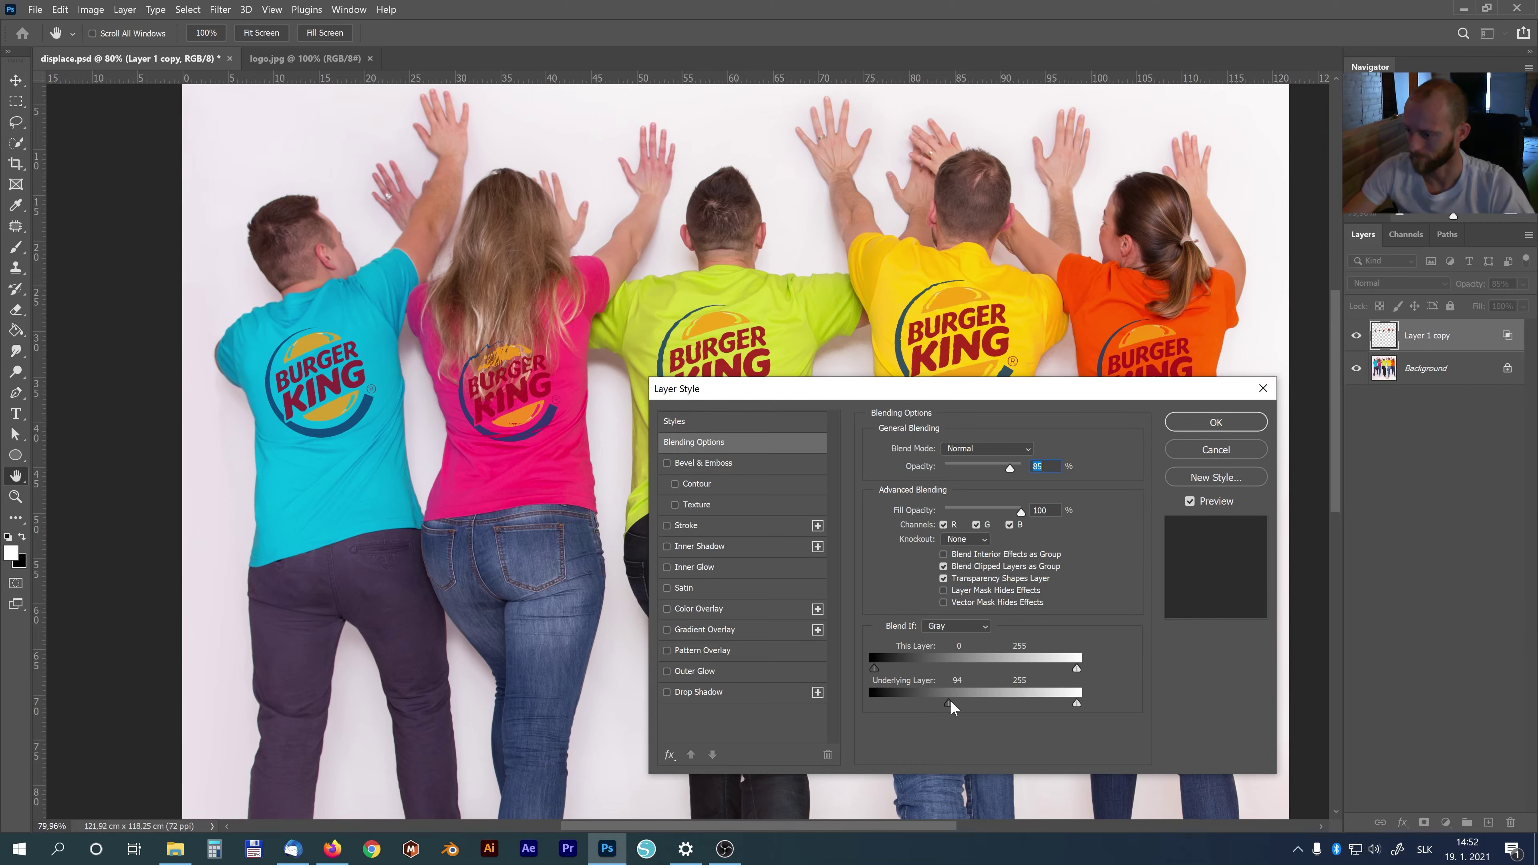
pyautogui.moveTo(948, 704)
pyautogui.mouseDown()
pyautogui.moveTo(985, 706)
pyautogui.moveTo(915, 708)
pyautogui.mouseUp()
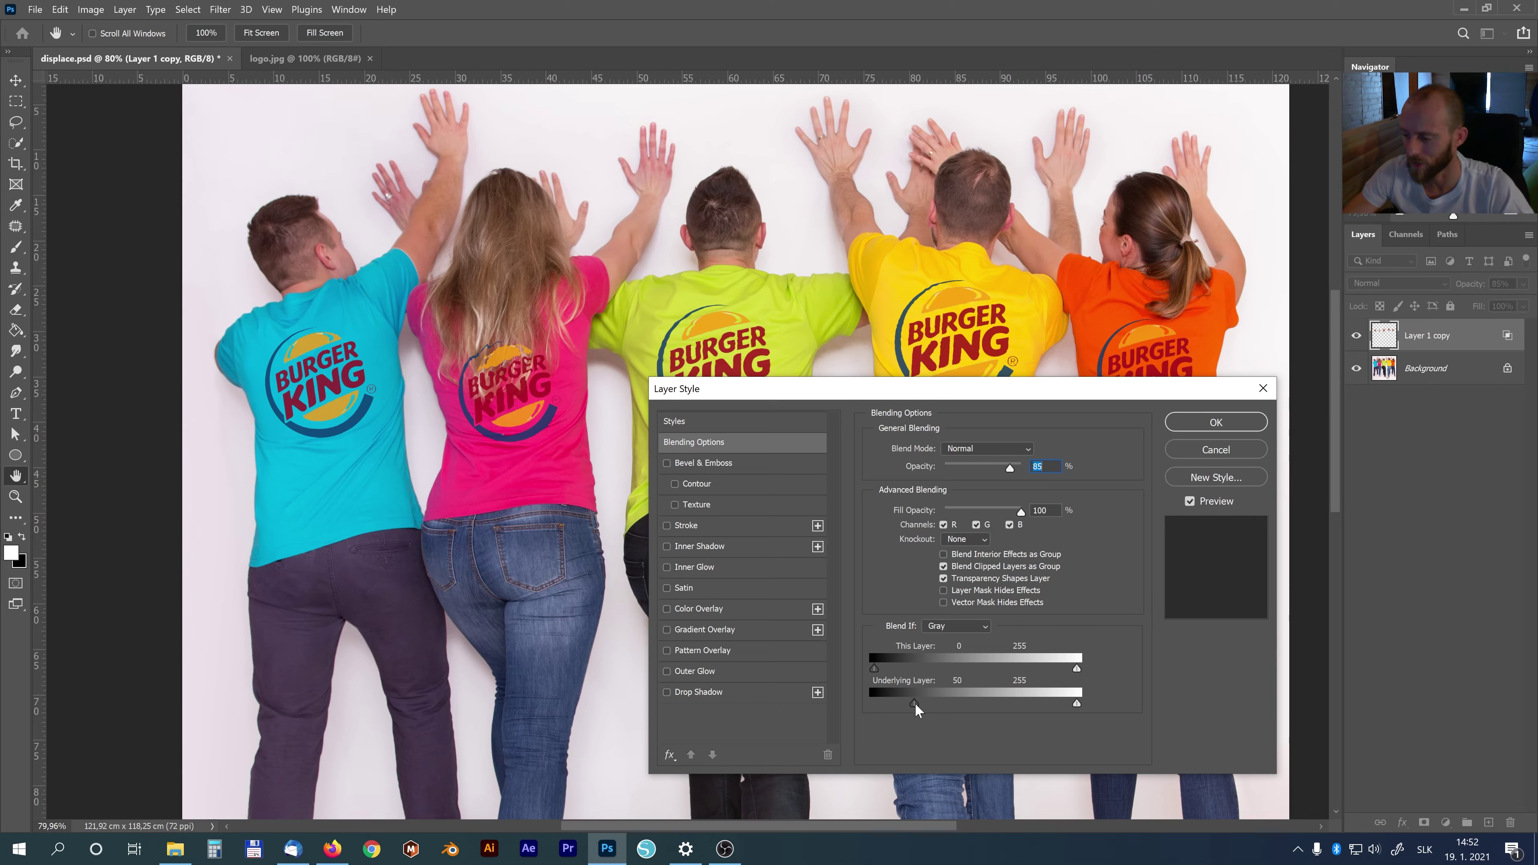
pyautogui.press('alt')
pyautogui.moveTo(916, 704); pyautogui.dragTo(955, 707)
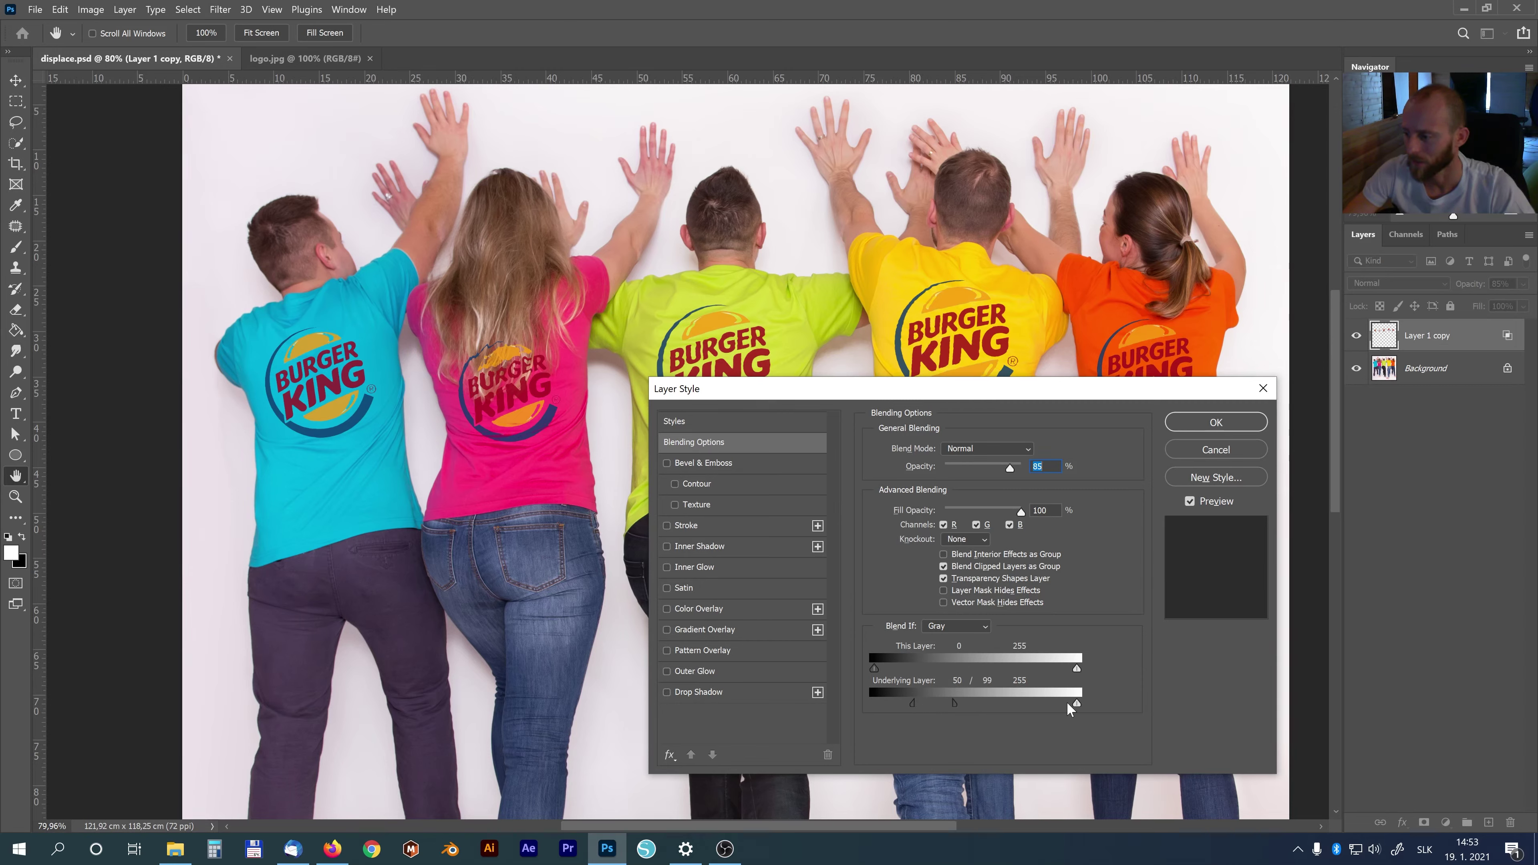
# - Set the Underlying Layer highlight slider to 216/237 and apply the layer style
pyautogui.moveTo(995, 388); pyautogui.dragTo(842, 436)
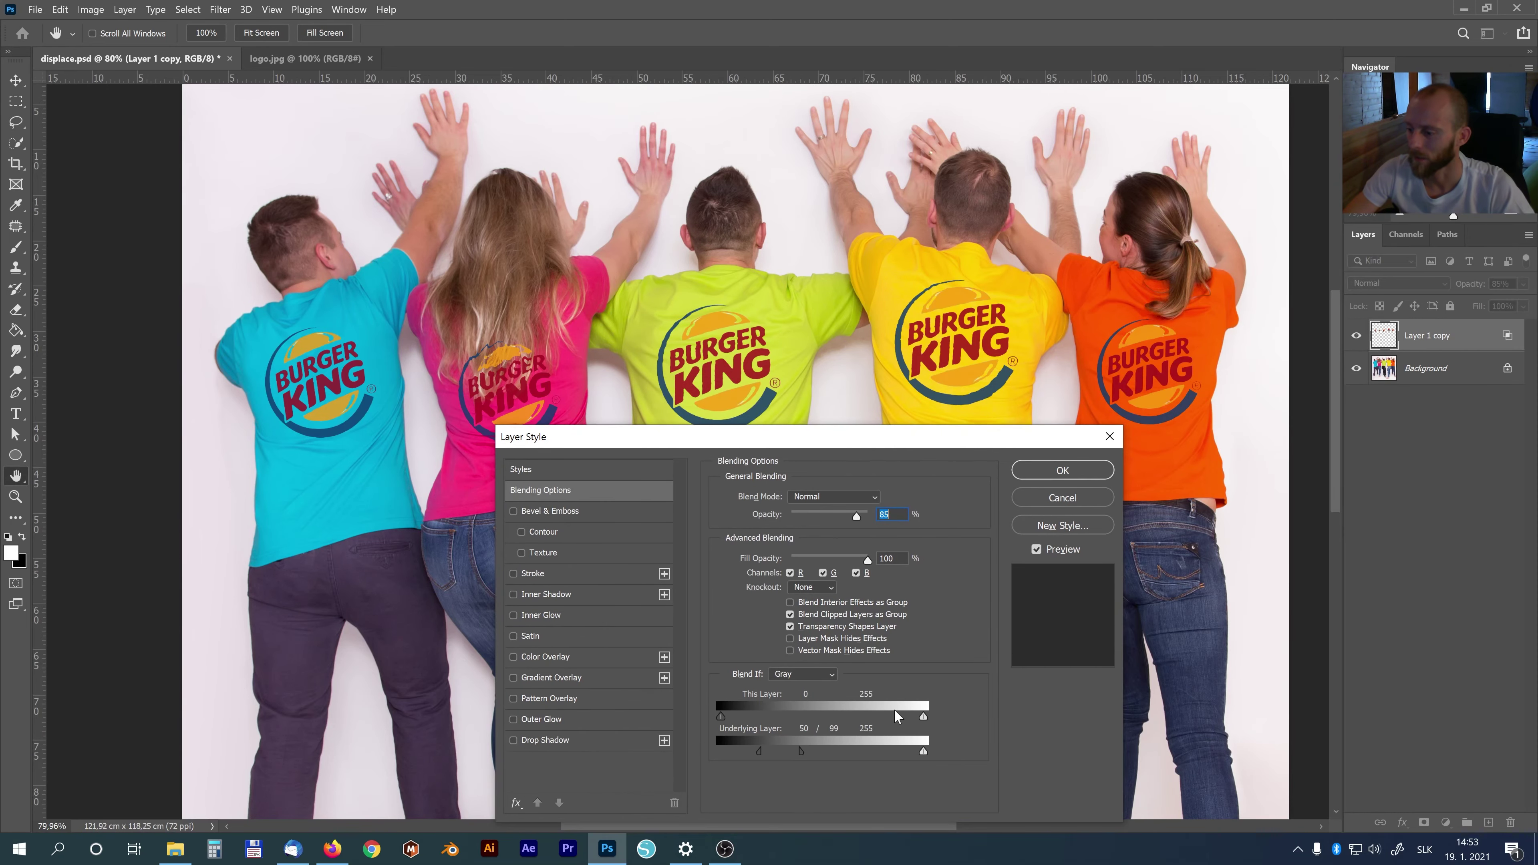
pyautogui.moveTo(921, 752); pyautogui.dragTo(885, 752)
pyautogui.moveTo(885, 752)
pyautogui.mouseDown()
pyautogui.moveTo(924, 752)
pyautogui.moveTo(872, 752)
pyautogui.moveTo(892, 758)
pyautogui.mouseUp()
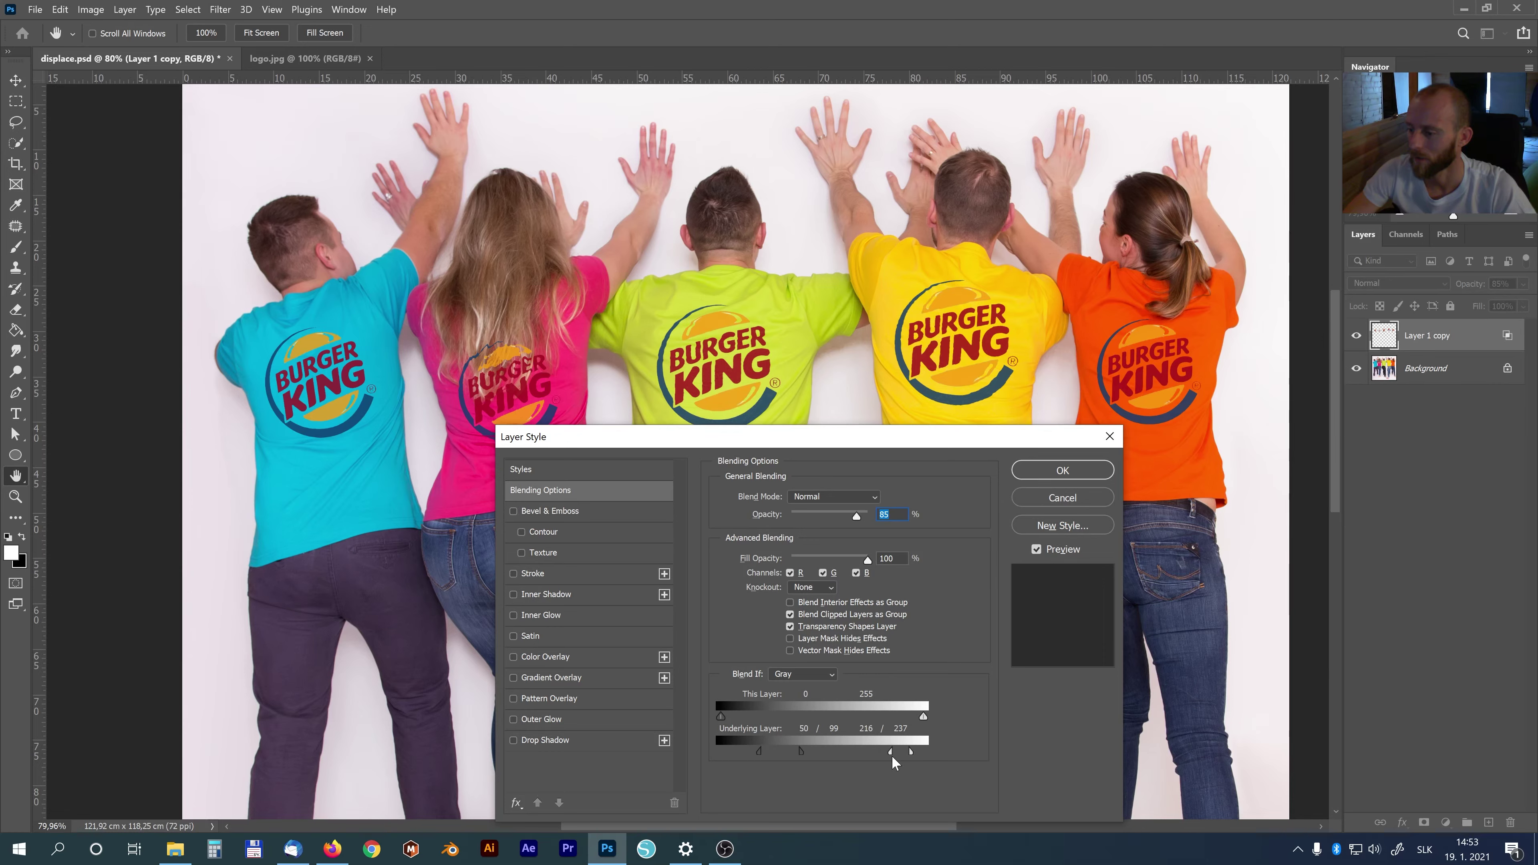
pyautogui.click(1072, 470)
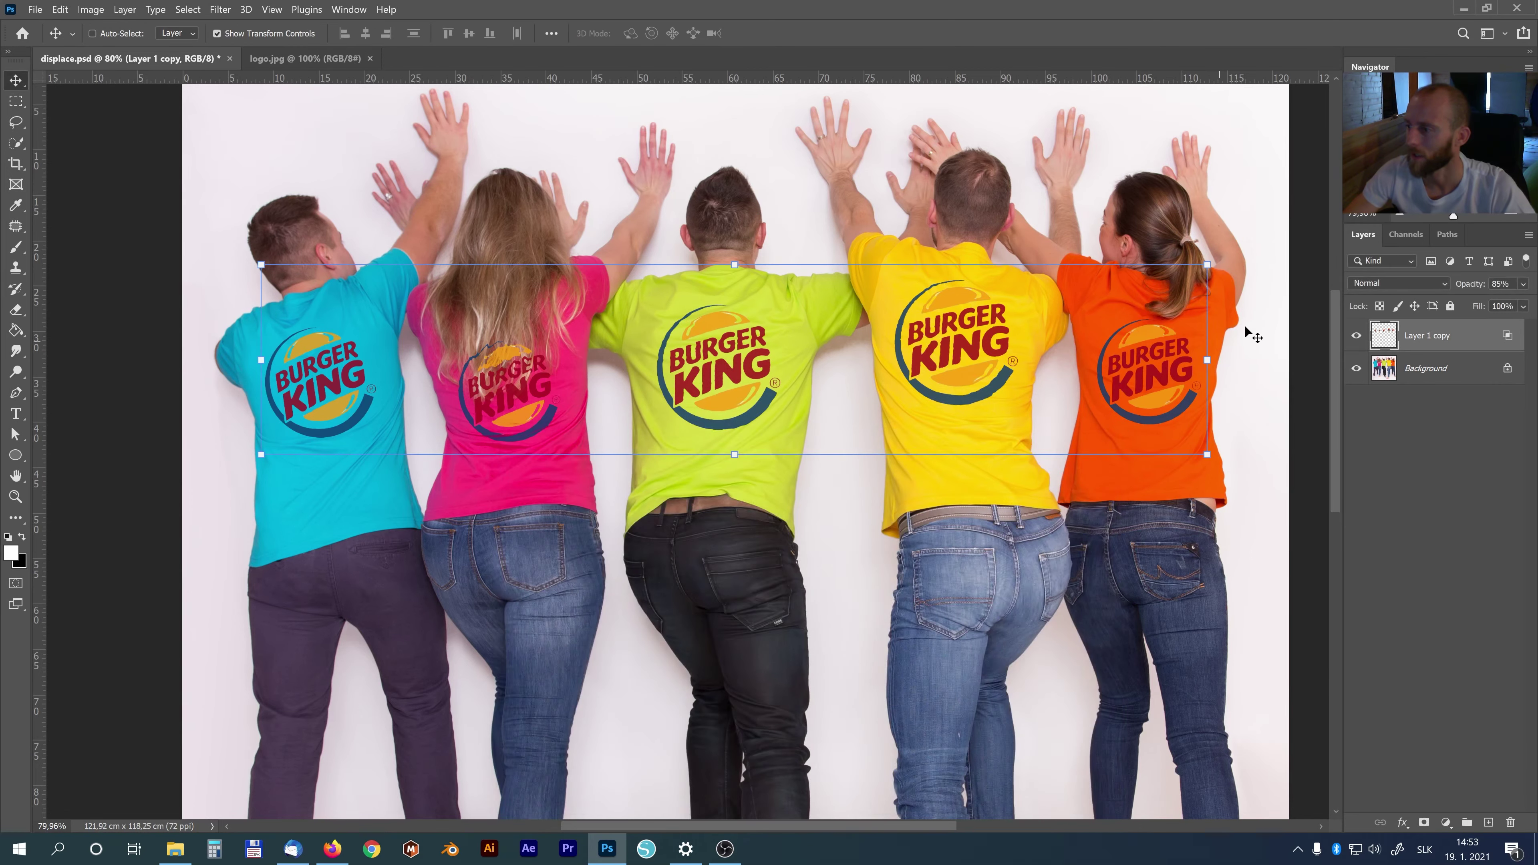
# - Compare the shirts with and without logos, leaving the logo layer hidden
pyautogui.press('z')
pyautogui.click(1356, 334)
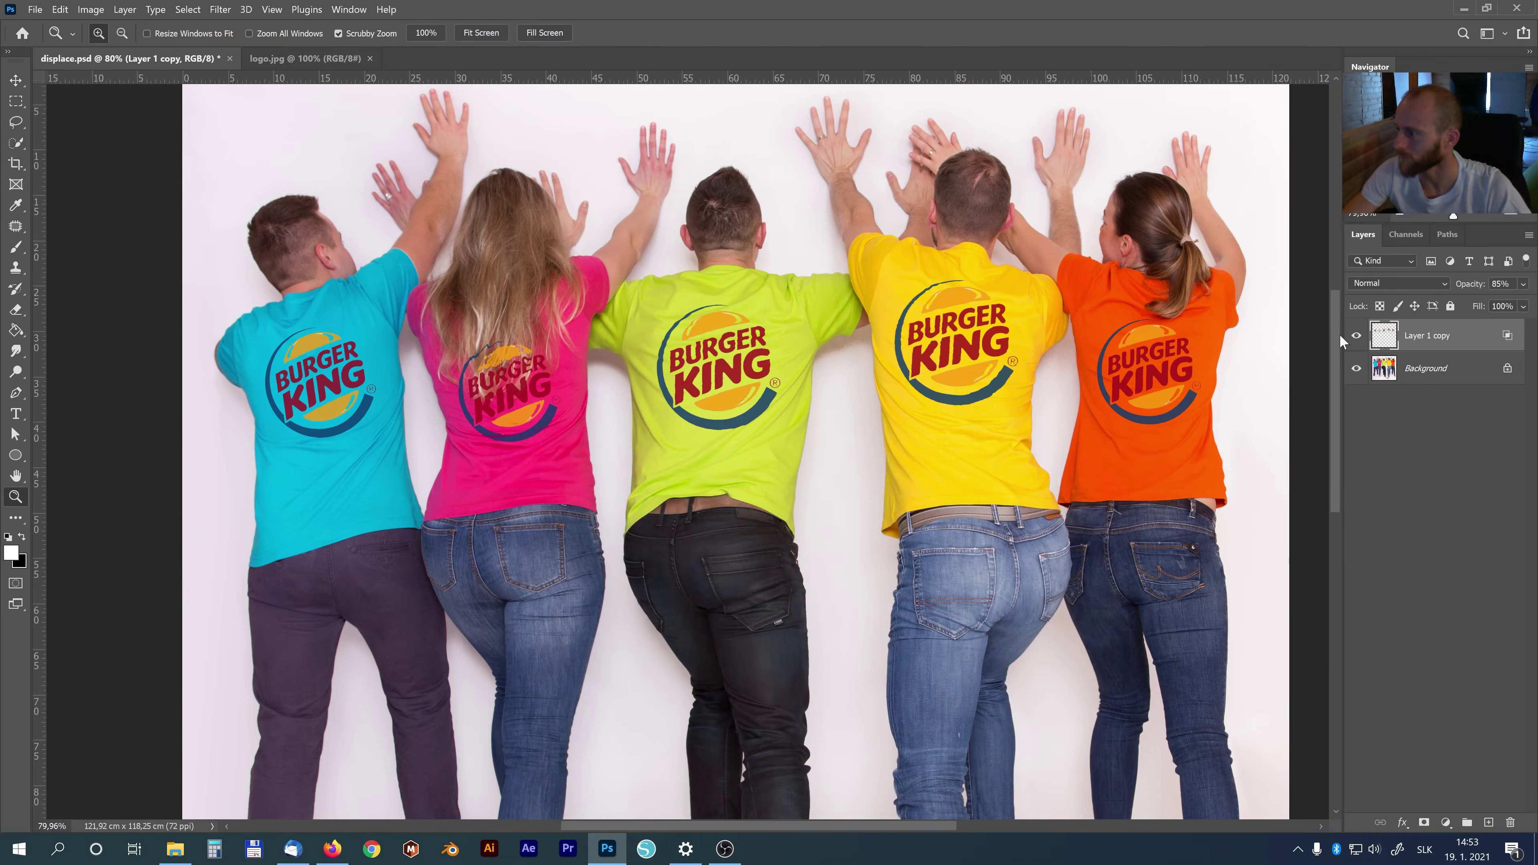
pyautogui.click(1356, 334)
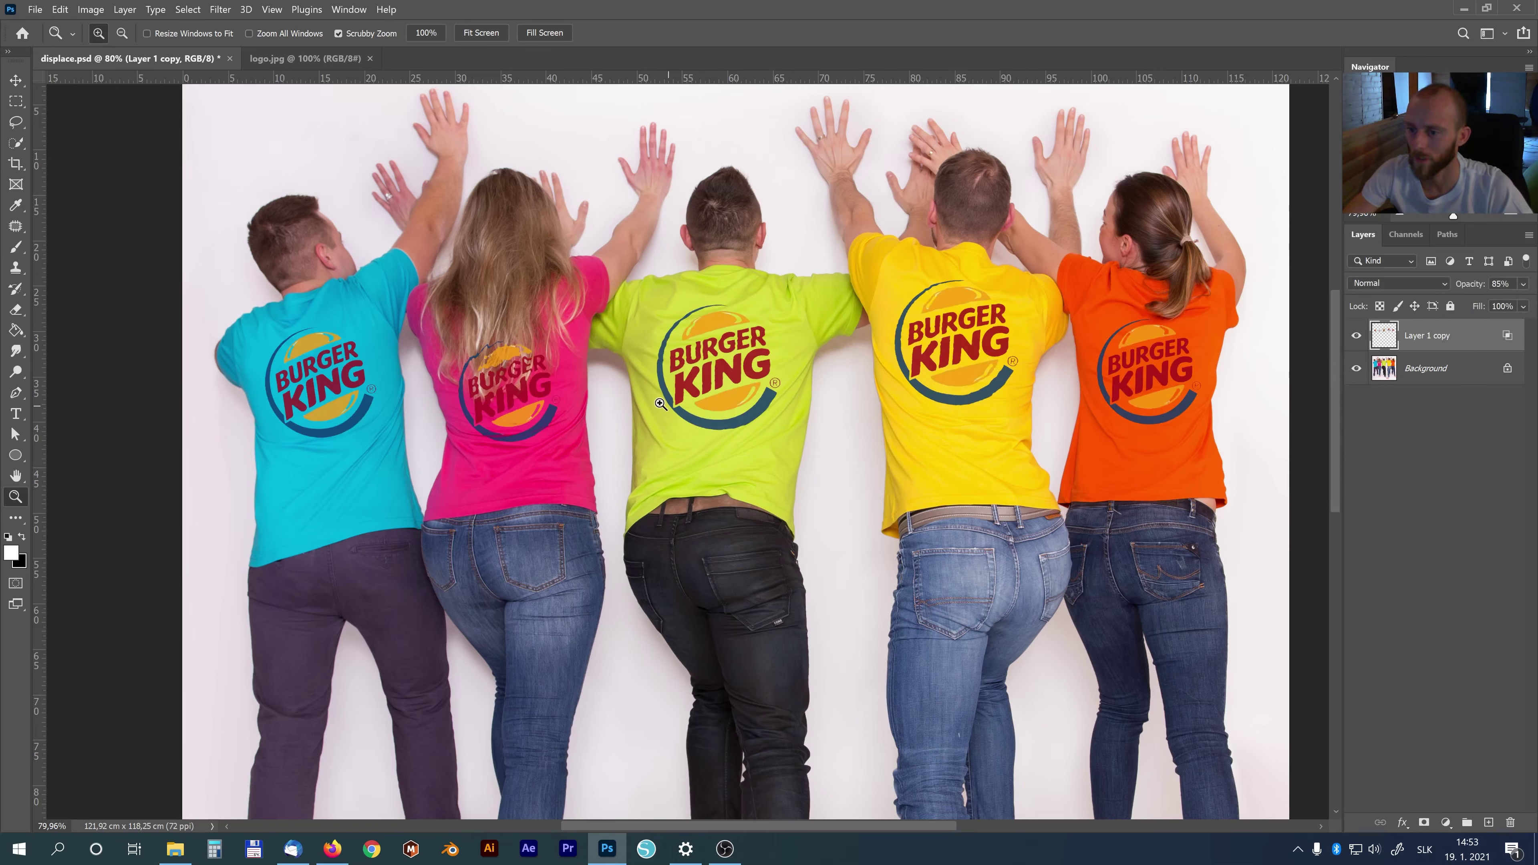
pyautogui.click(1356, 337)
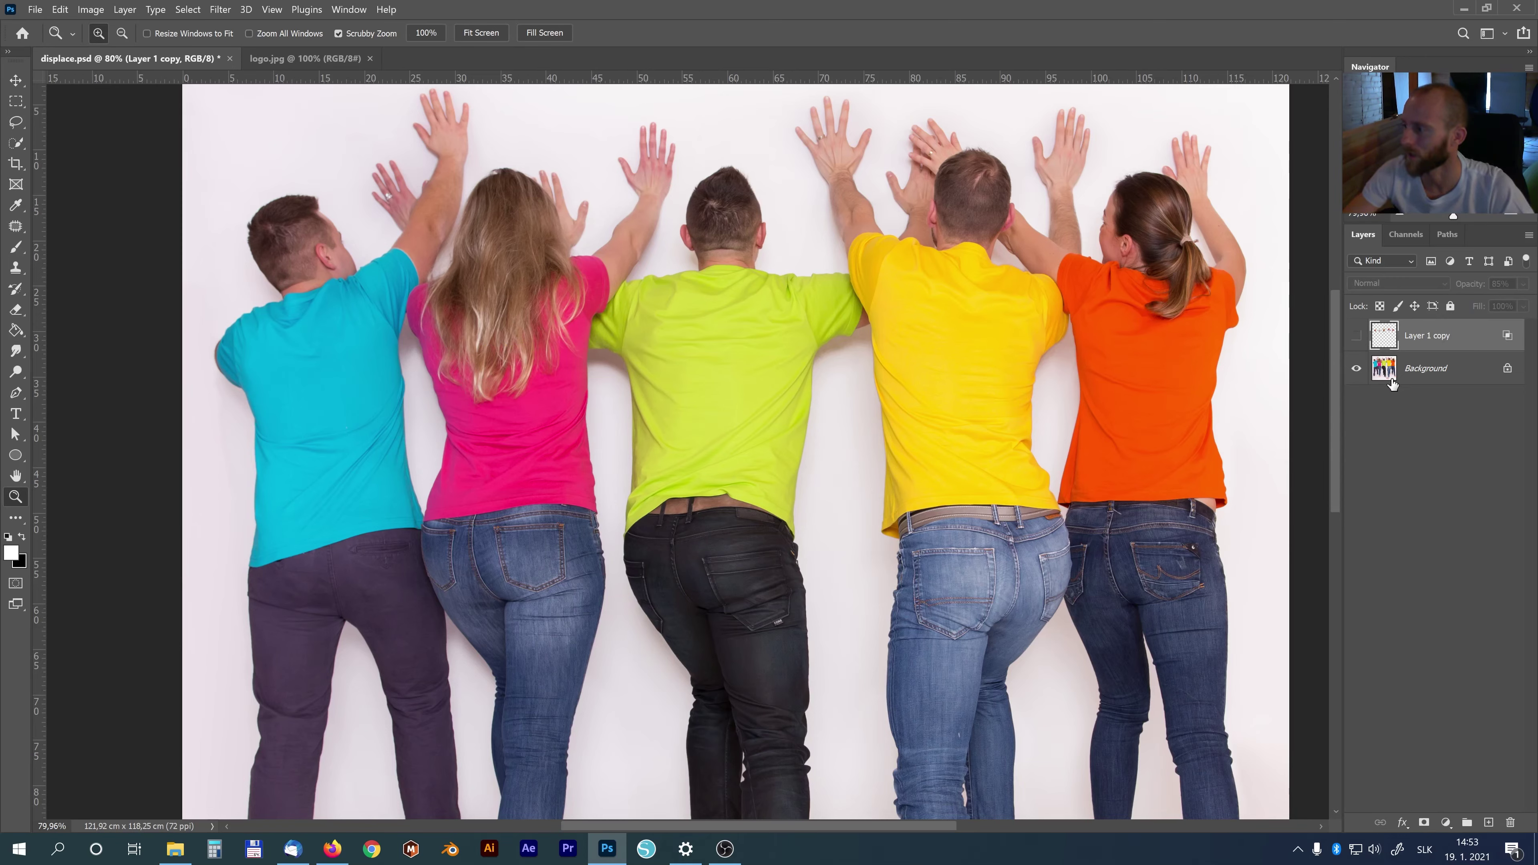
# - Quick-select the woman's hair on the Background layer, excluding the pink shirt's shoulder
pyautogui.click(1406, 370)
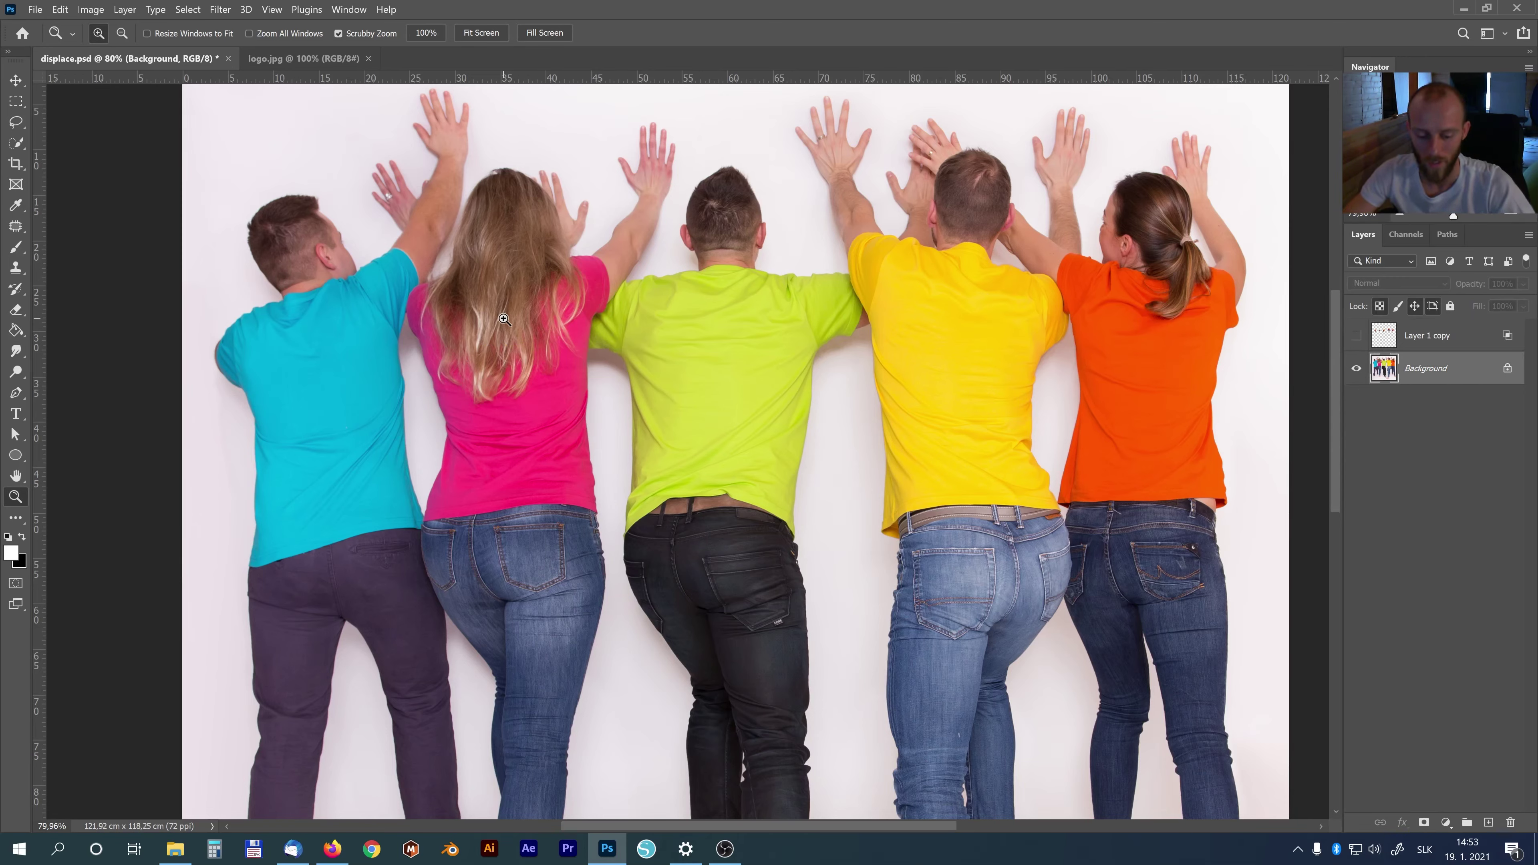
pyautogui.press('w')
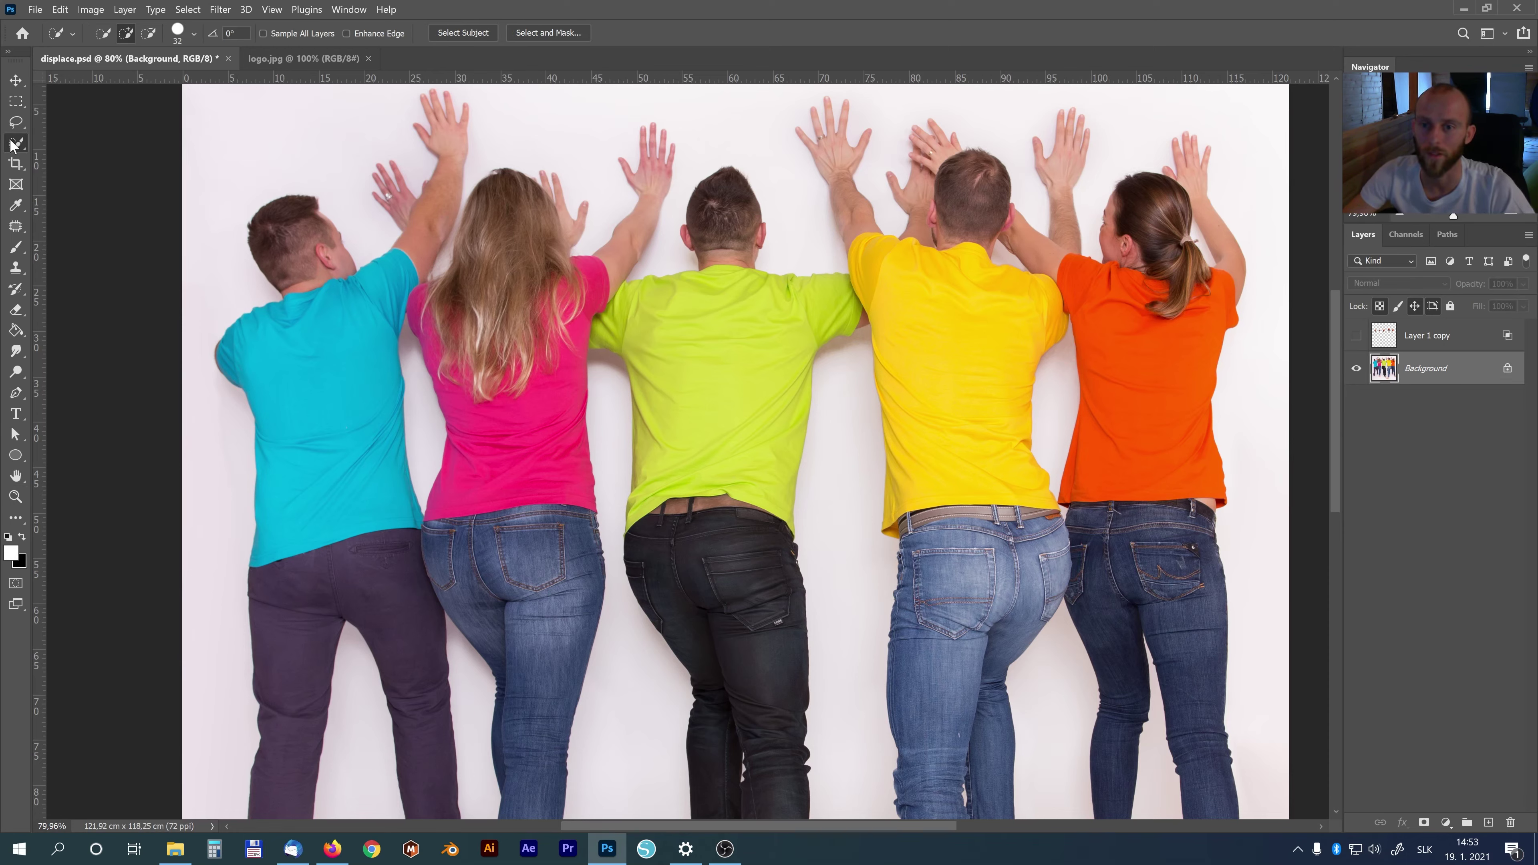
pyautogui.moveTo(494, 300)
pyautogui.mouseDown()
pyautogui.moveTo(479, 369)
pyautogui.moveTo(642, 300)
pyautogui.mouseUp()
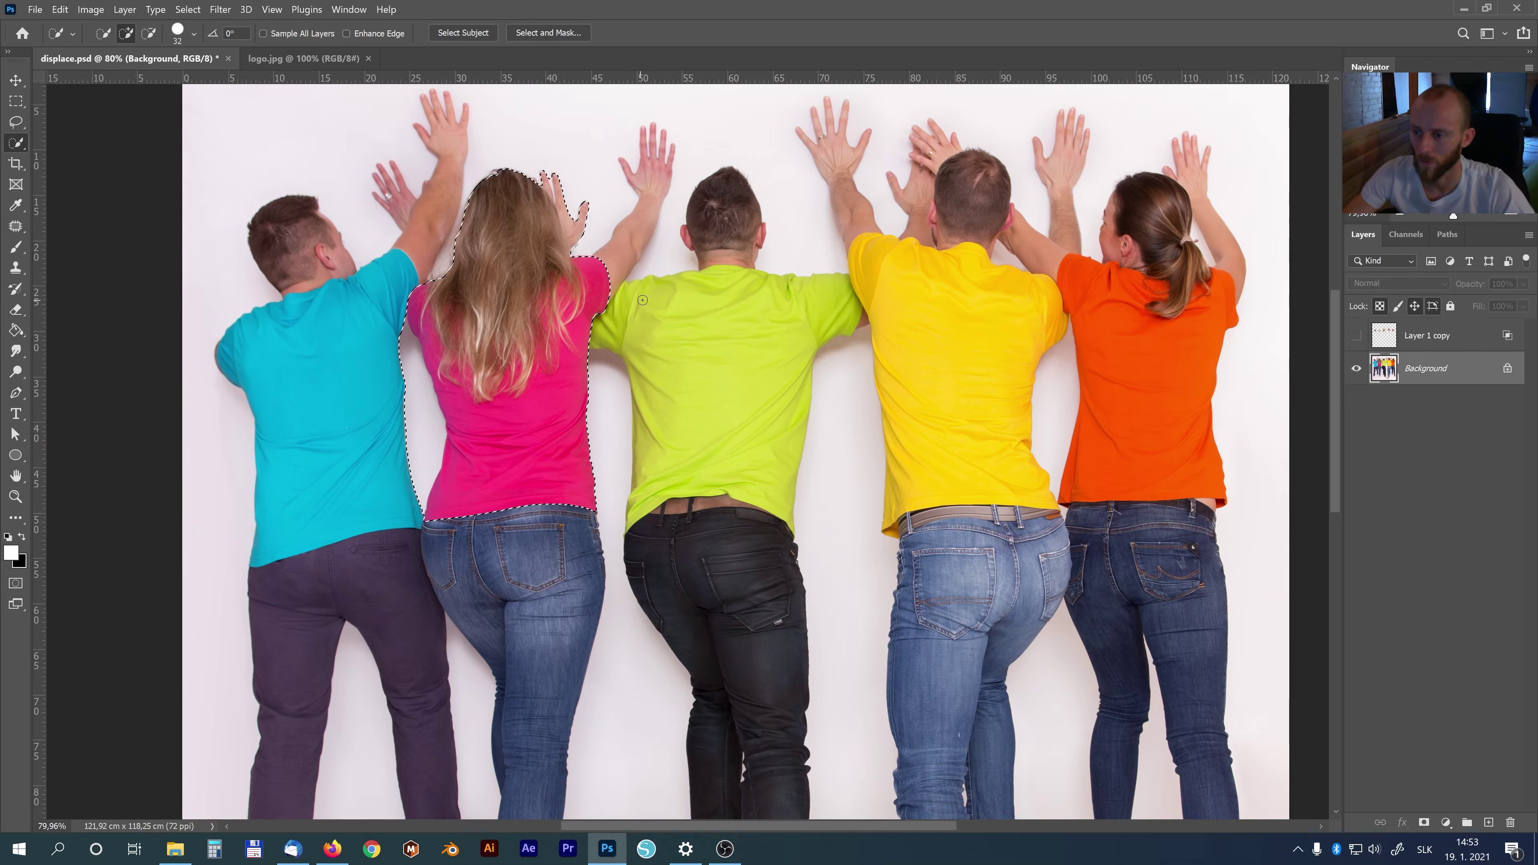
pyautogui.moveTo(606, 316)
pyautogui.mouseDown()
pyautogui.moveTo(590, 396)
pyautogui.moveTo(520, 521)
pyautogui.moveTo(391, 438)
pyautogui.mouseUp()
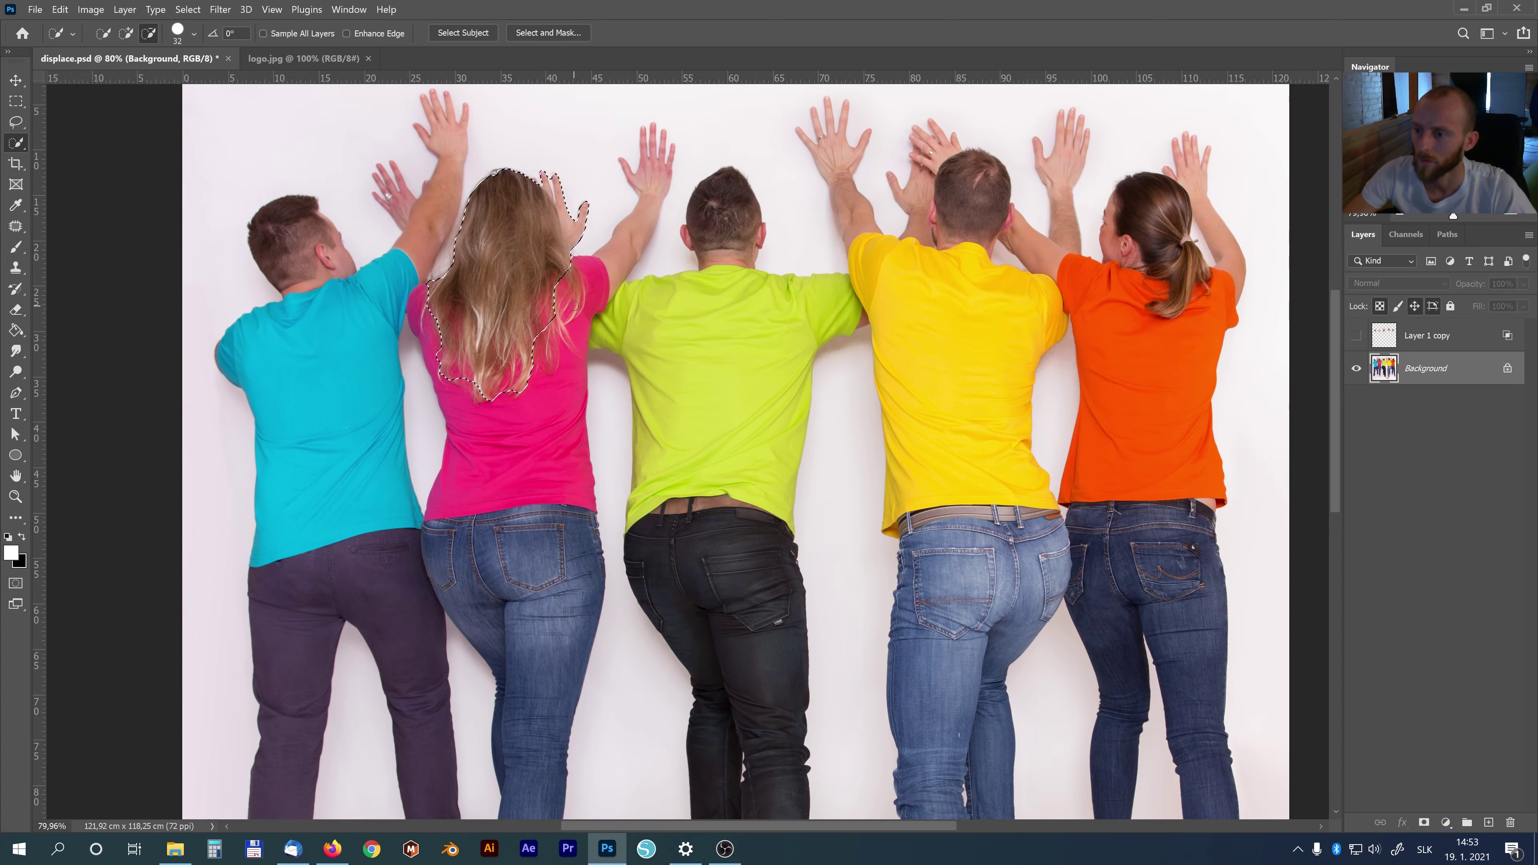
pyautogui.press('alt')
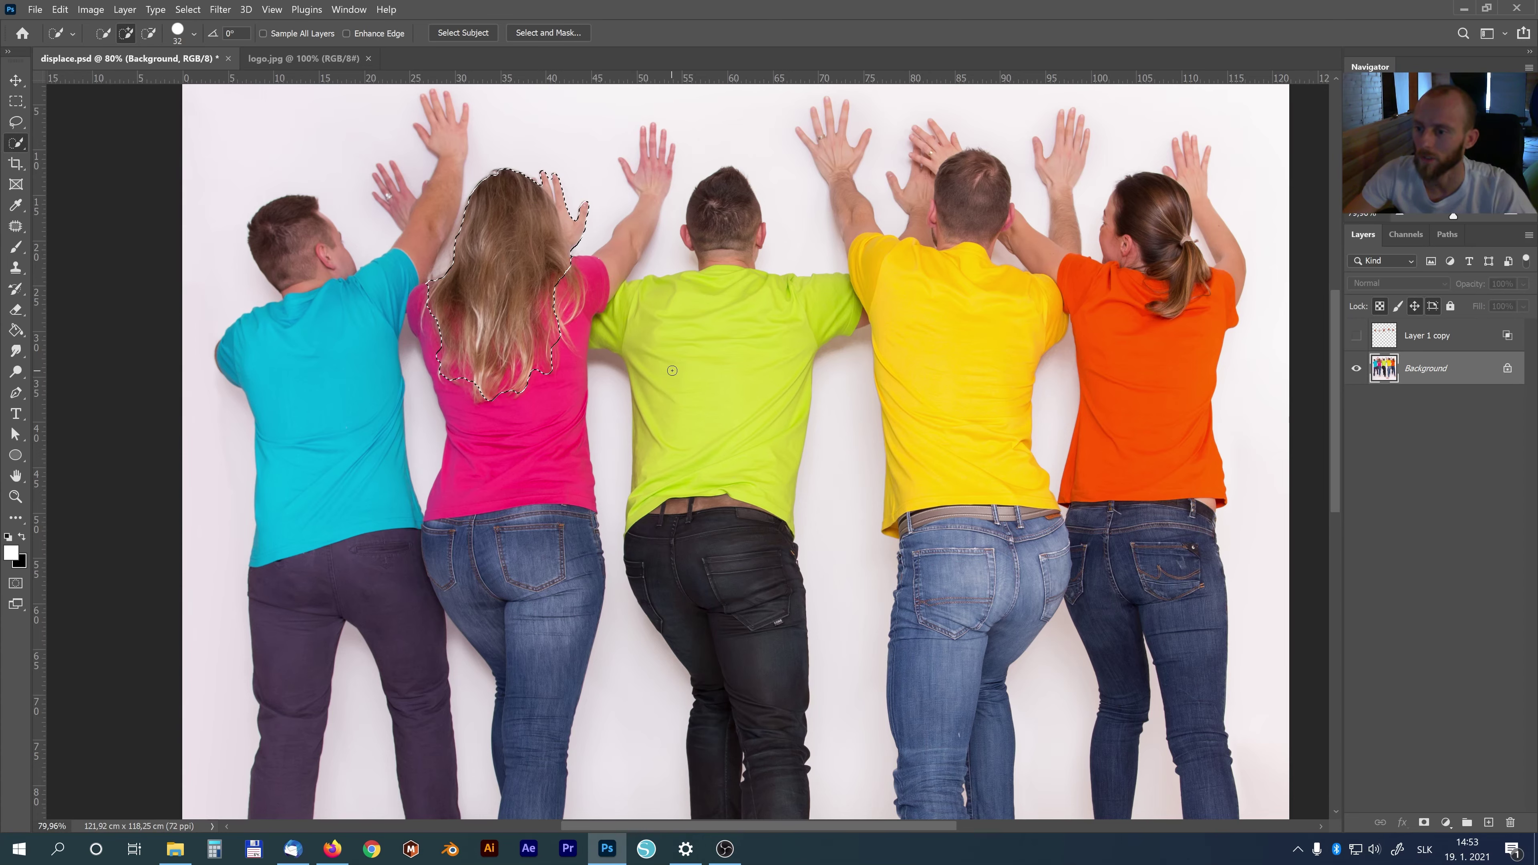
pyautogui.click(542, 35)
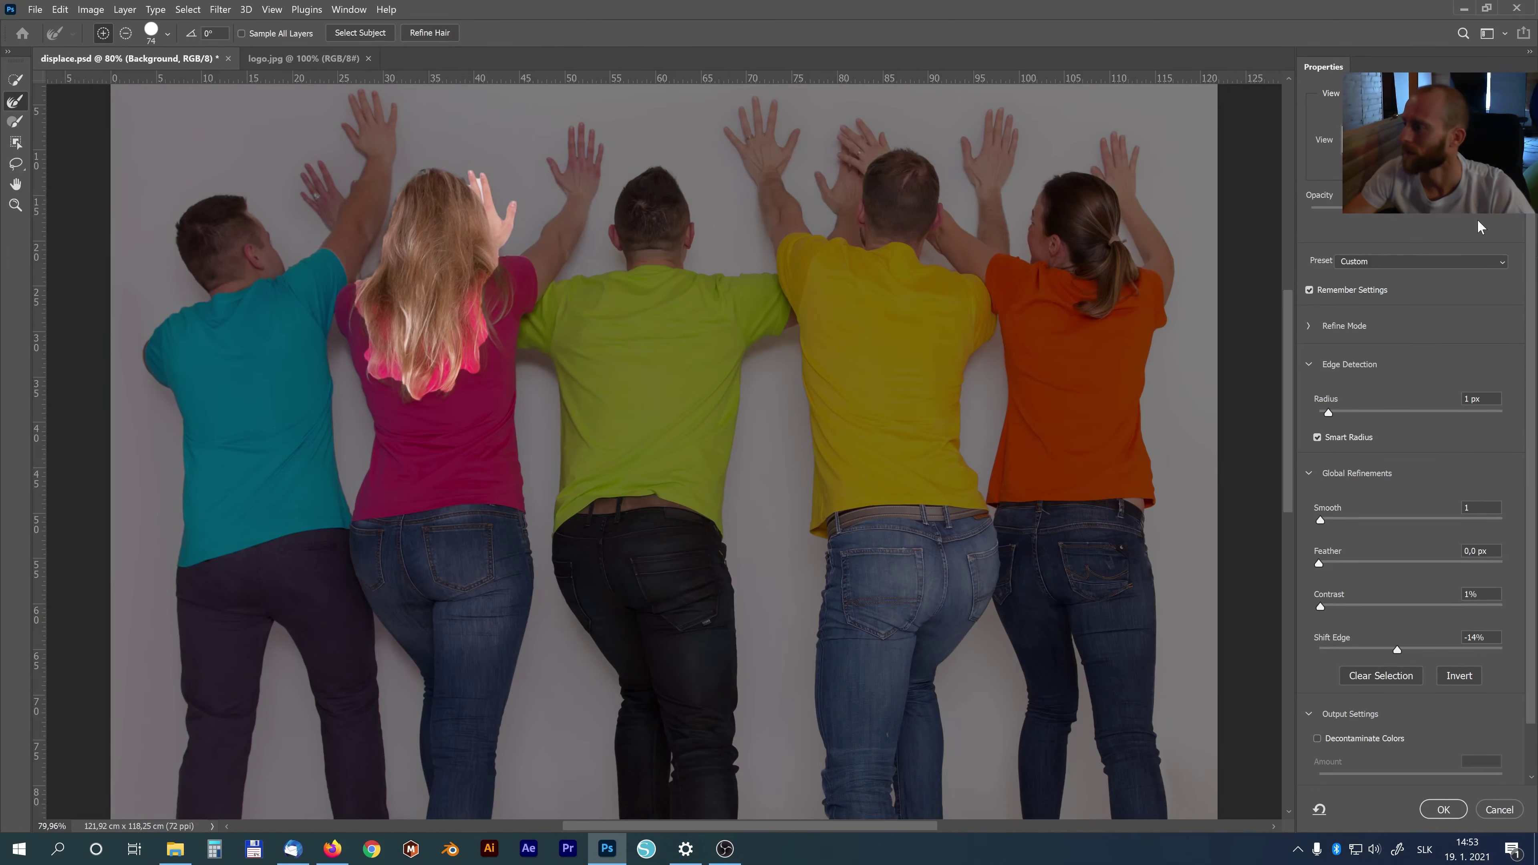
# - Preview the hair selection On Black and refine its left edges with the Refine Edge Brush
pyautogui.press('a')
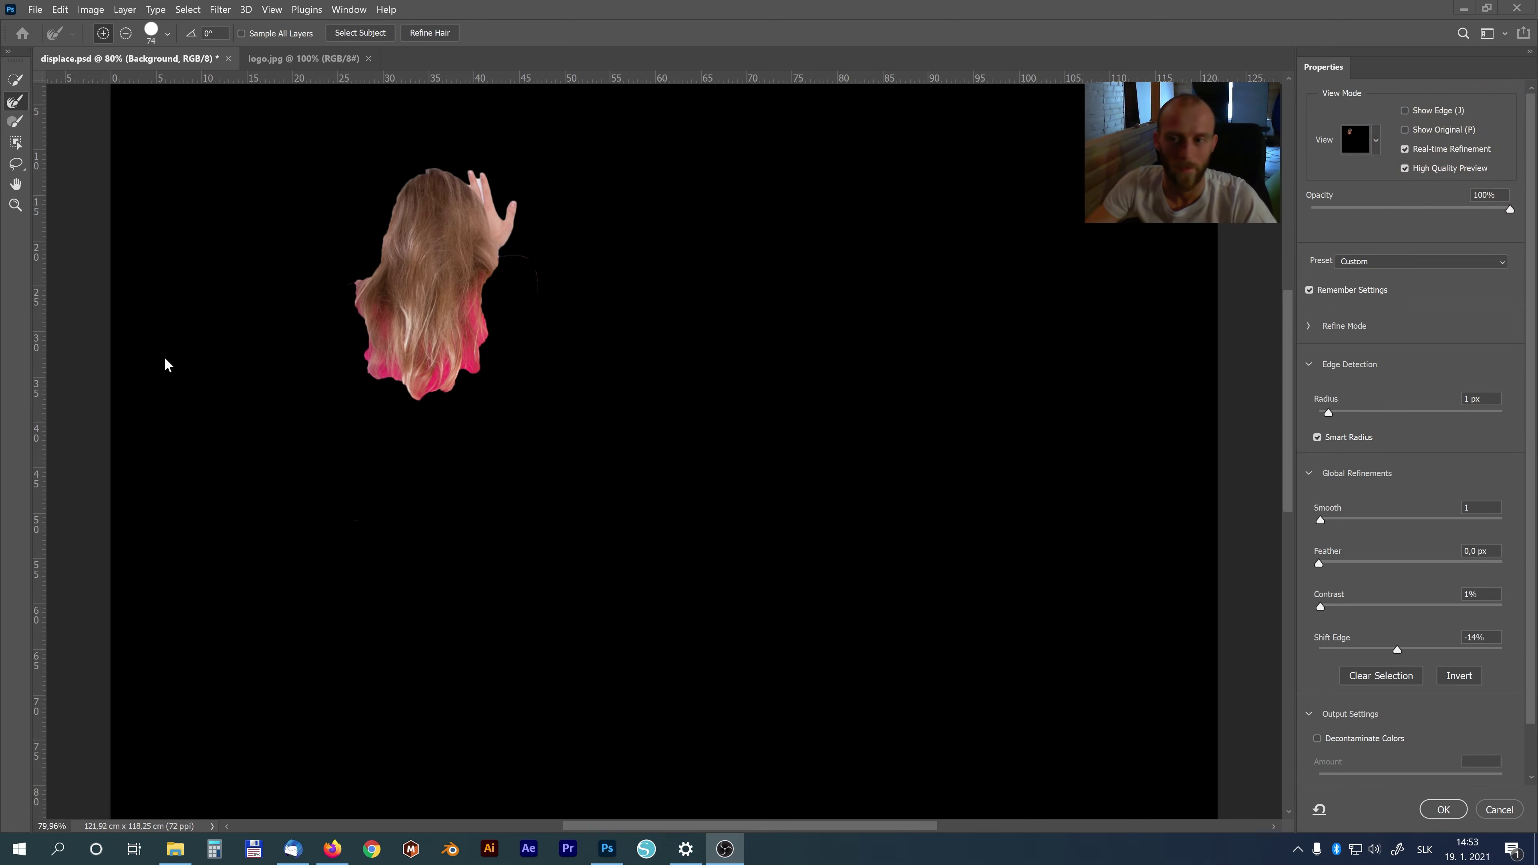
pyautogui.click(1376, 143)
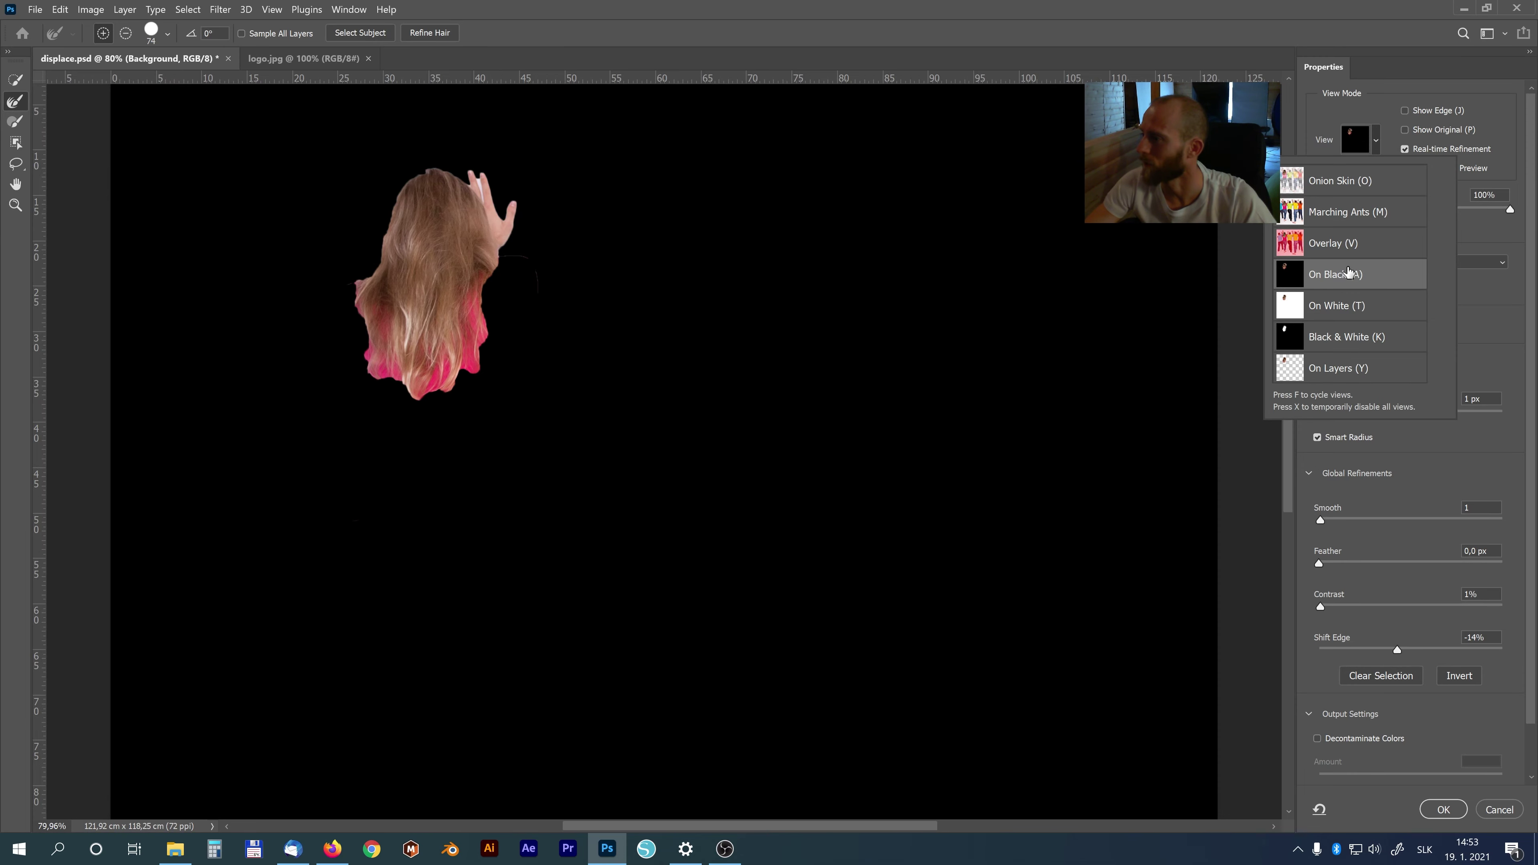
pyautogui.click(1524, 204)
pyautogui.moveTo(1510, 209)
pyautogui.mouseDown()
pyautogui.moveTo(1453, 209)
pyautogui.moveTo(1510, 209)
pyautogui.mouseUp()
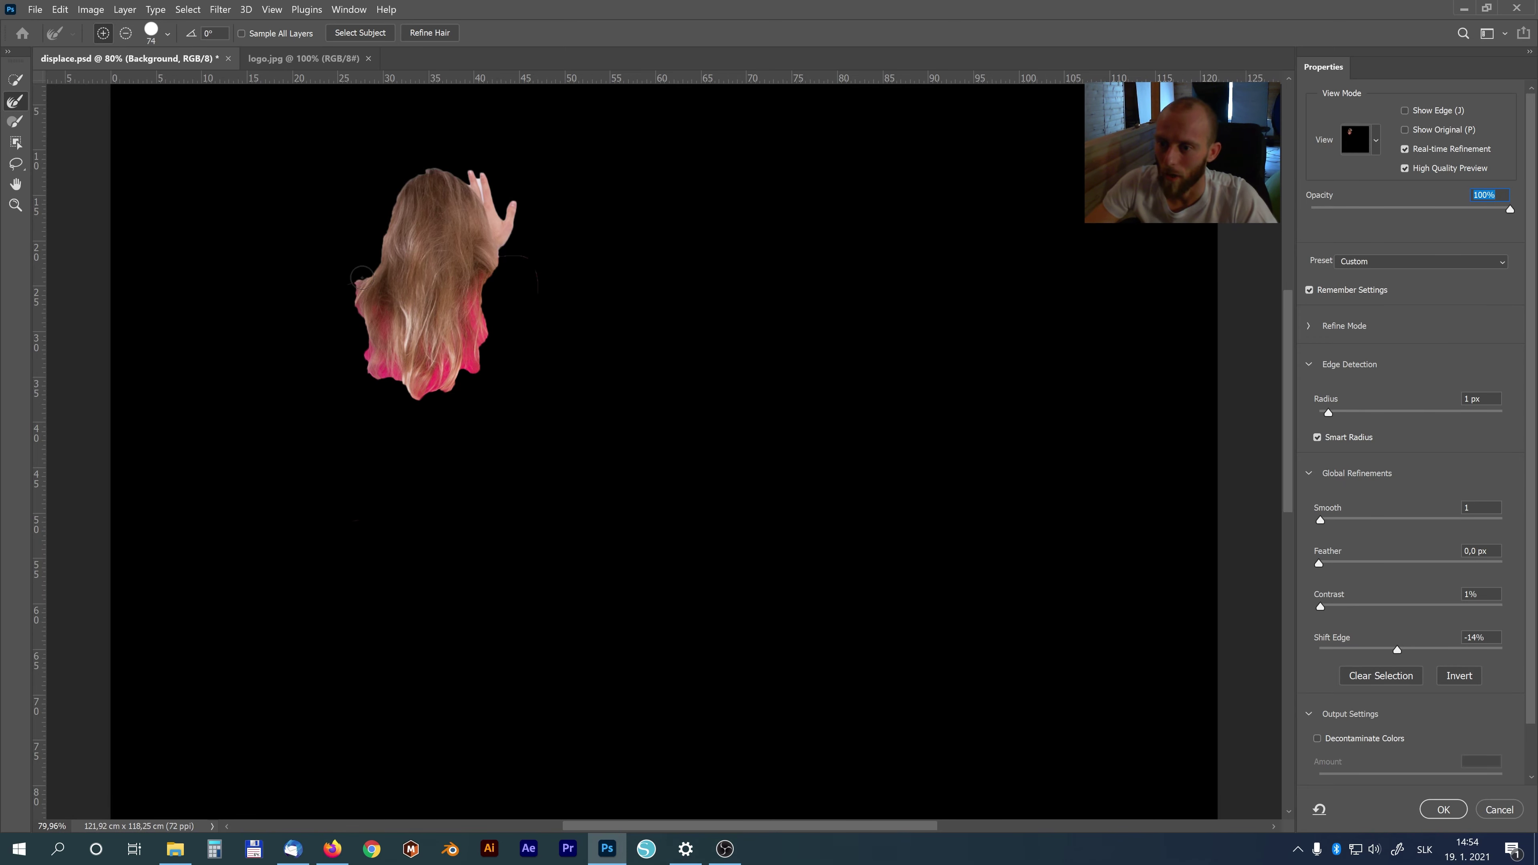
pyautogui.moveTo(359, 302)
pyautogui.mouseDown()
pyautogui.moveTo(382, 375)
pyautogui.moveTo(380, 319)
pyautogui.moveTo(424, 396)
pyautogui.moveTo(465, 385)
pyautogui.moveTo(473, 327)
pyautogui.moveTo(423, 403)
pyautogui.moveTo(381, 318)
pyautogui.mouseUp()
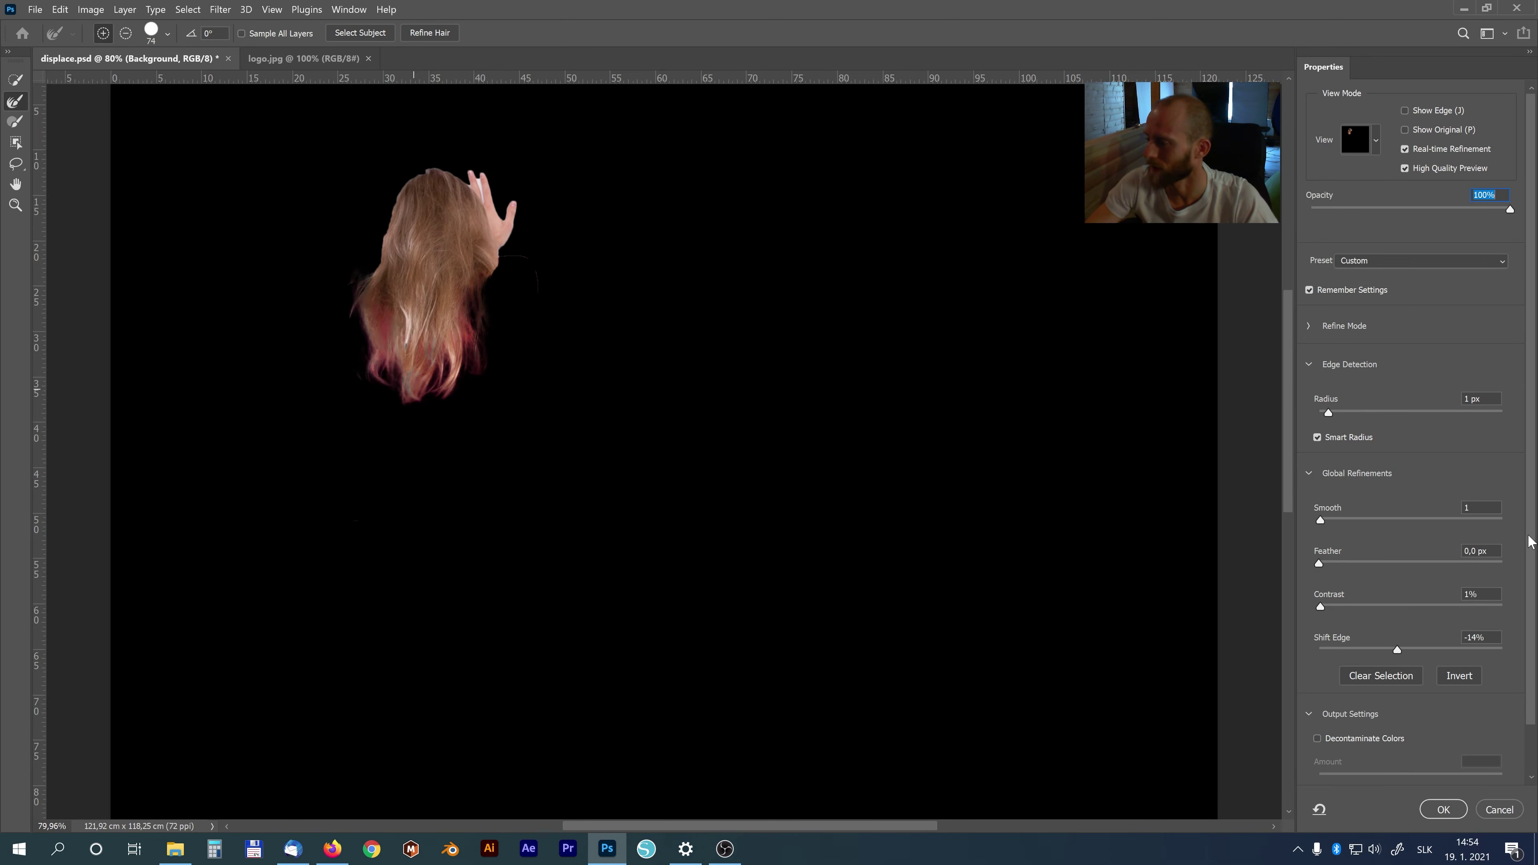
# - Decontaminate colours and output the hair as a new layer with layer mask
pyautogui.scroll(-2, 1530, 582)
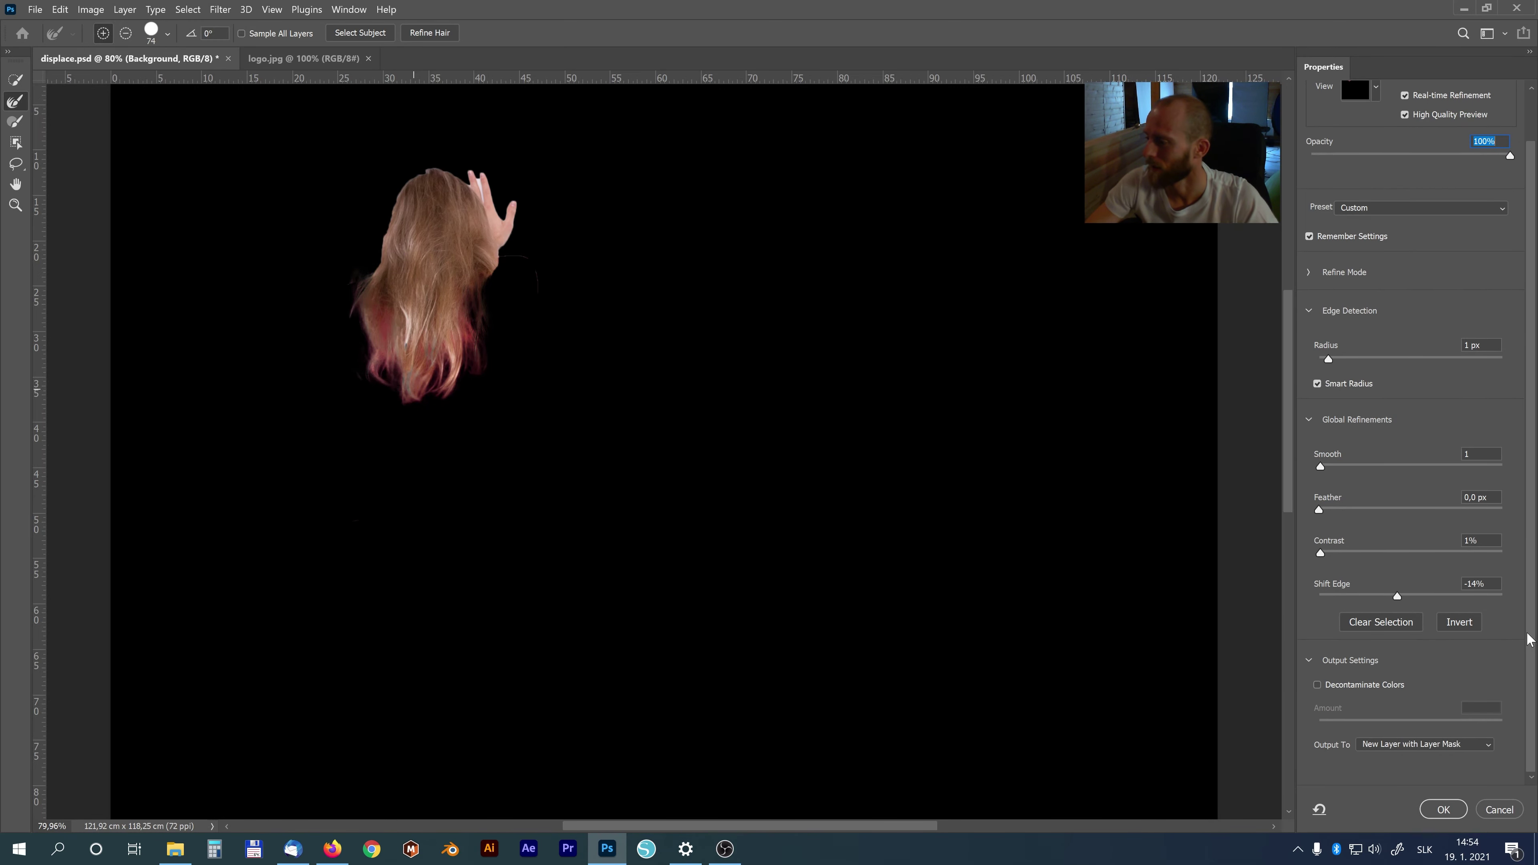
pyautogui.click(1318, 685)
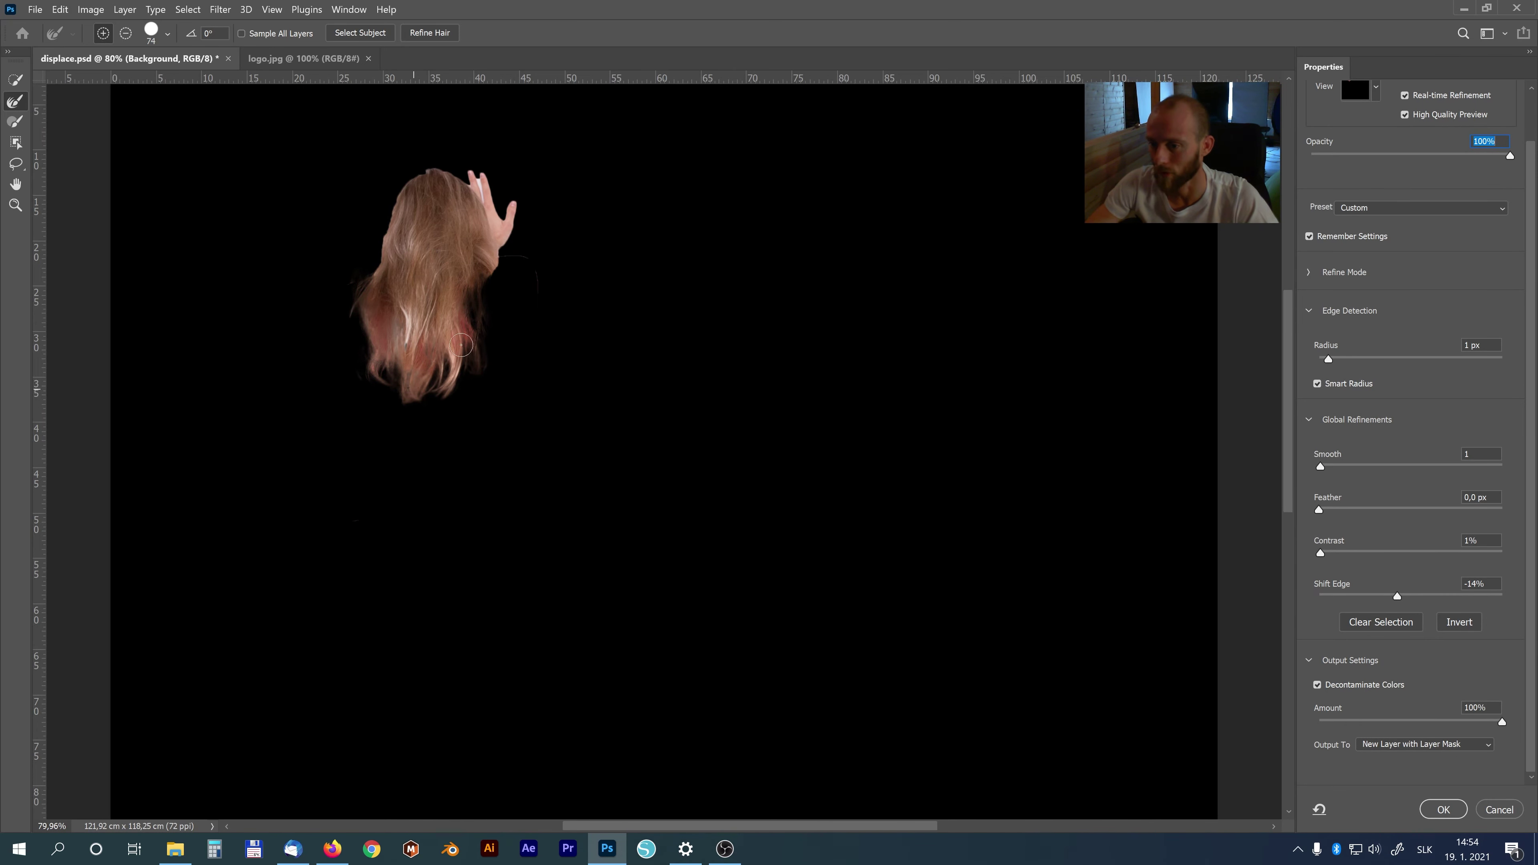
pyautogui.click(1450, 815)
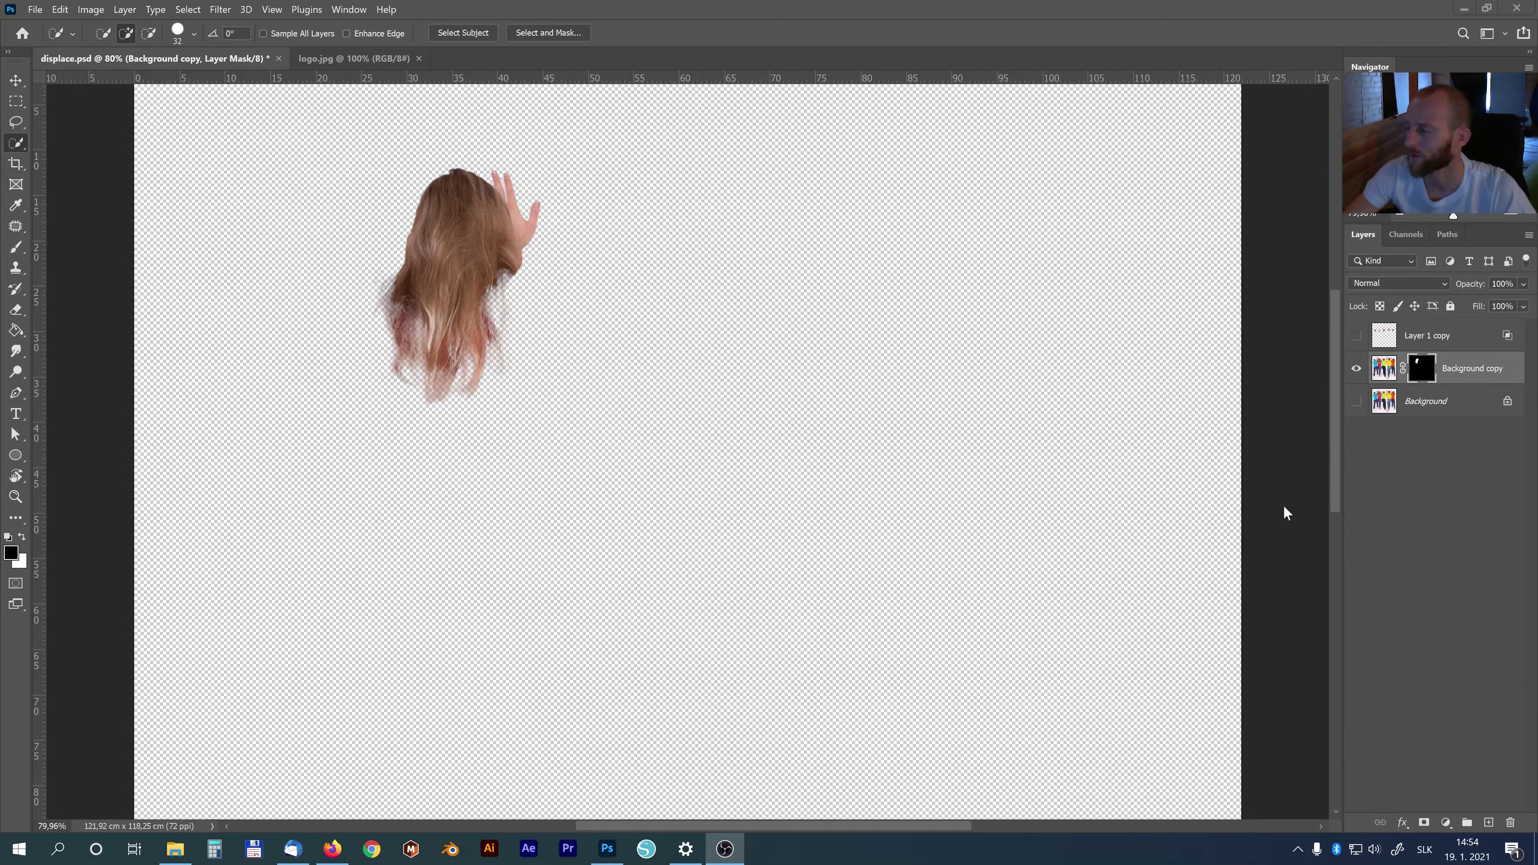
# - Move the hair layer above the logo layer and make the Background and logo layers visible
pyautogui.click(1493, 374)
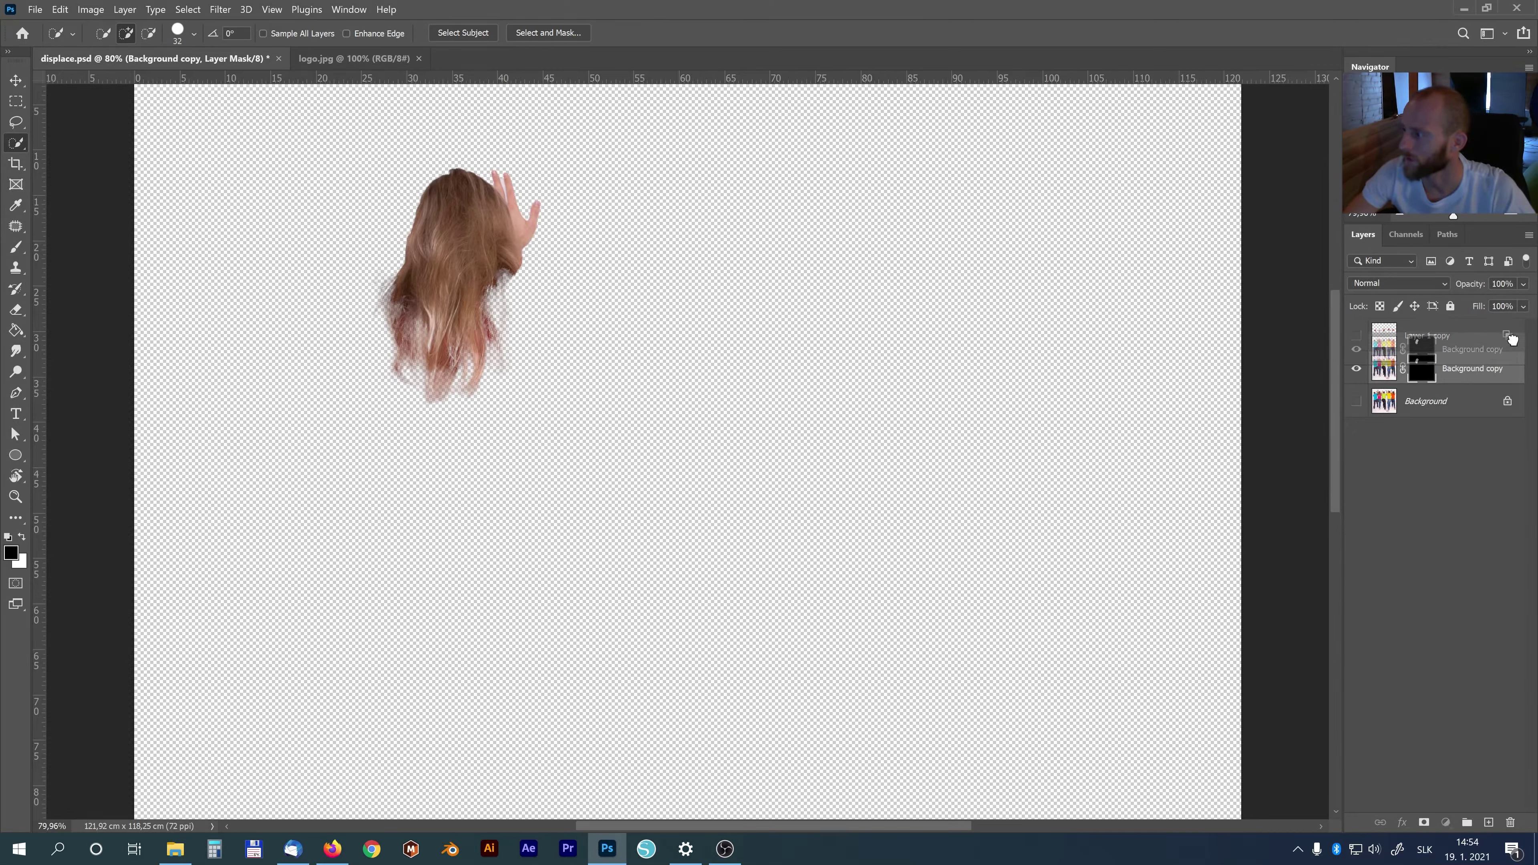
pyautogui.moveTo(1514, 367); pyautogui.dragTo(1466, 322)
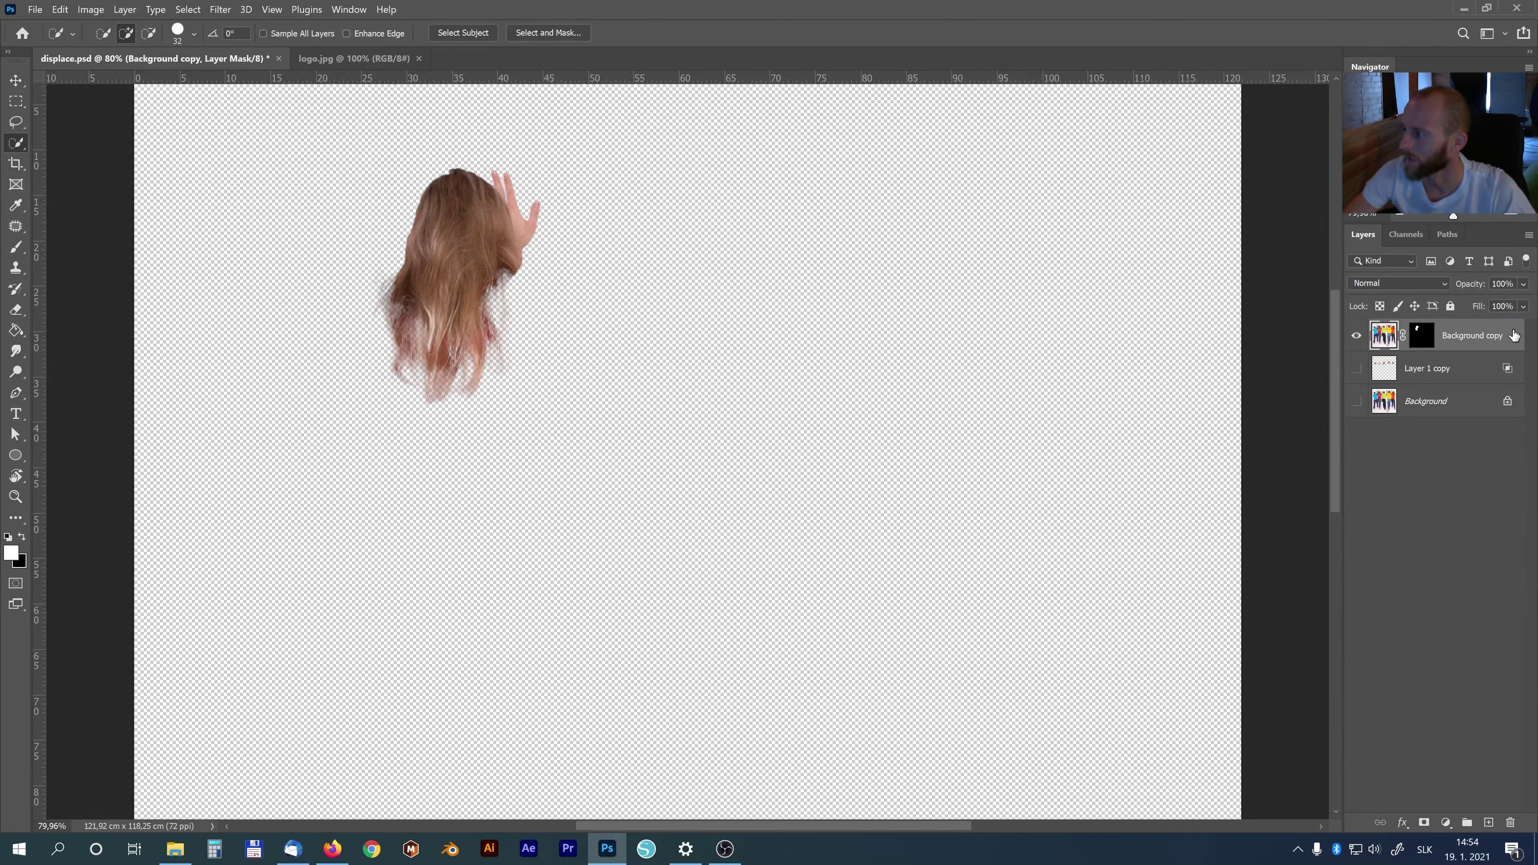
pyautogui.click(1357, 401)
pyautogui.click(1356, 369)
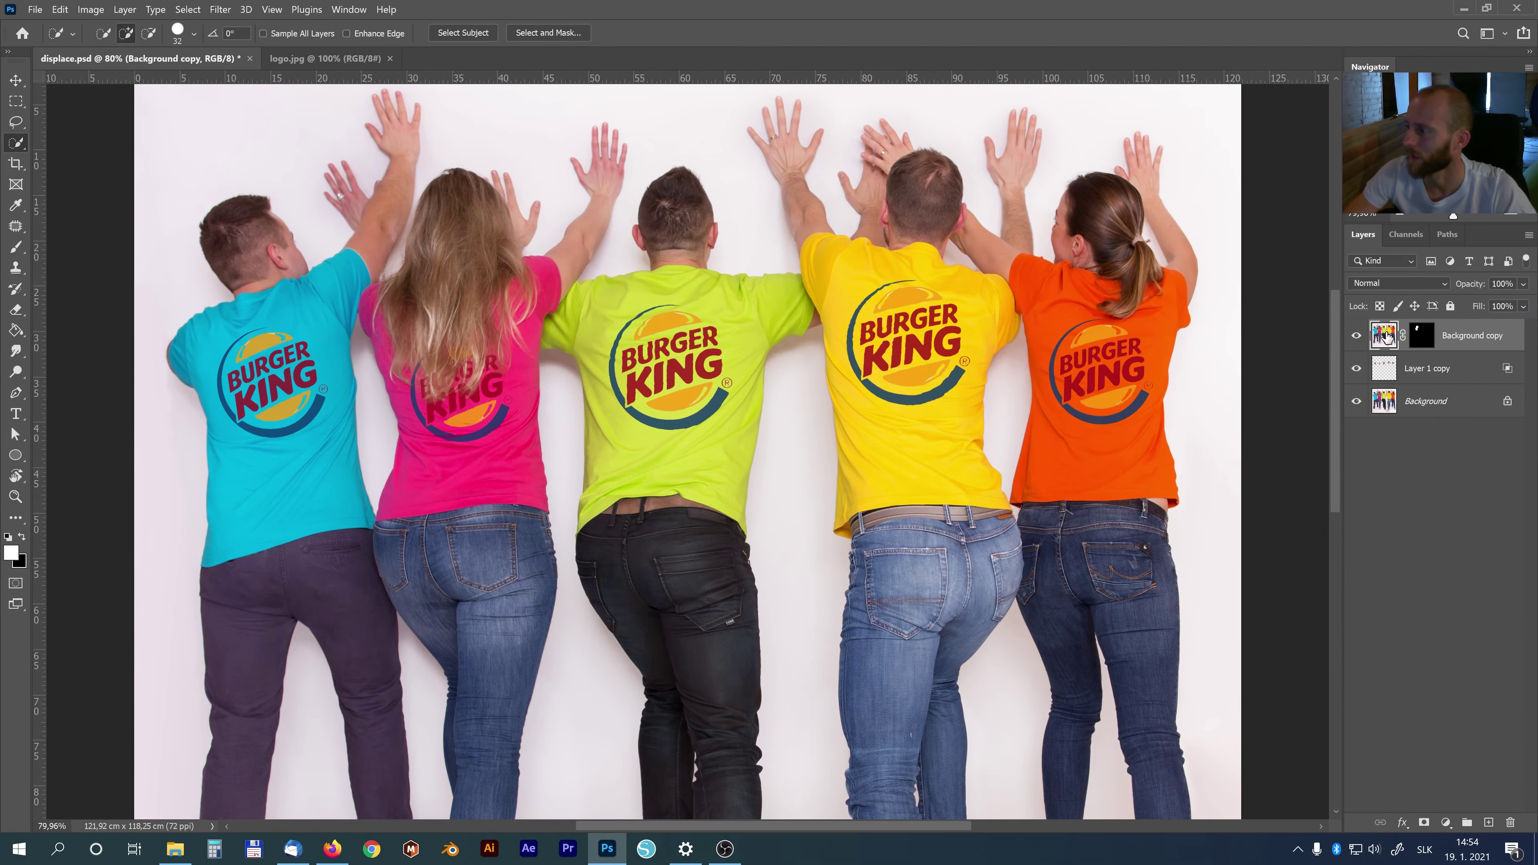
pyautogui.click(1356, 338)
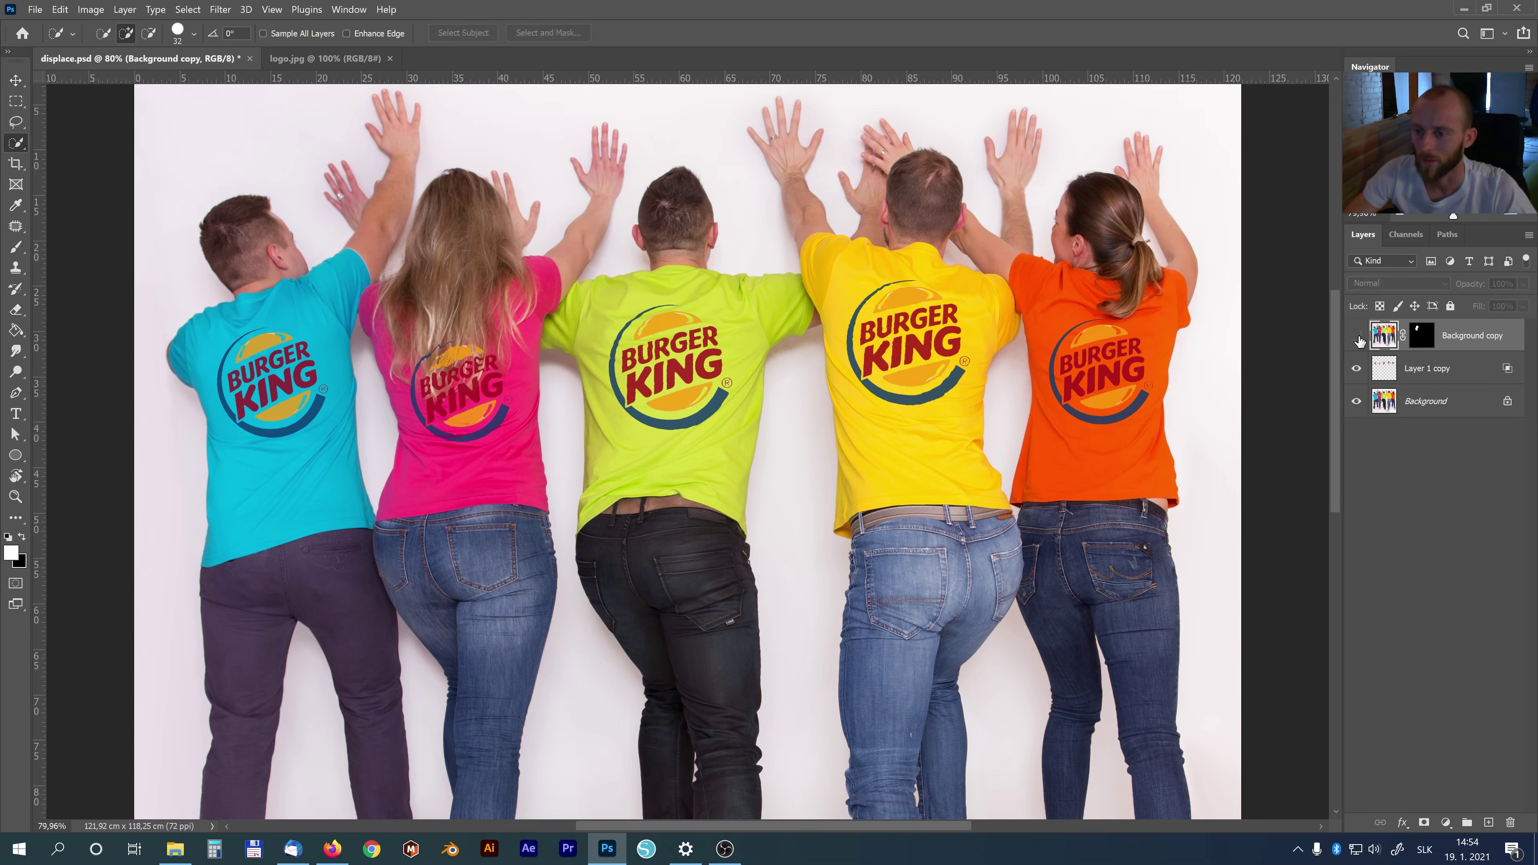
pyautogui.click(1356, 336)
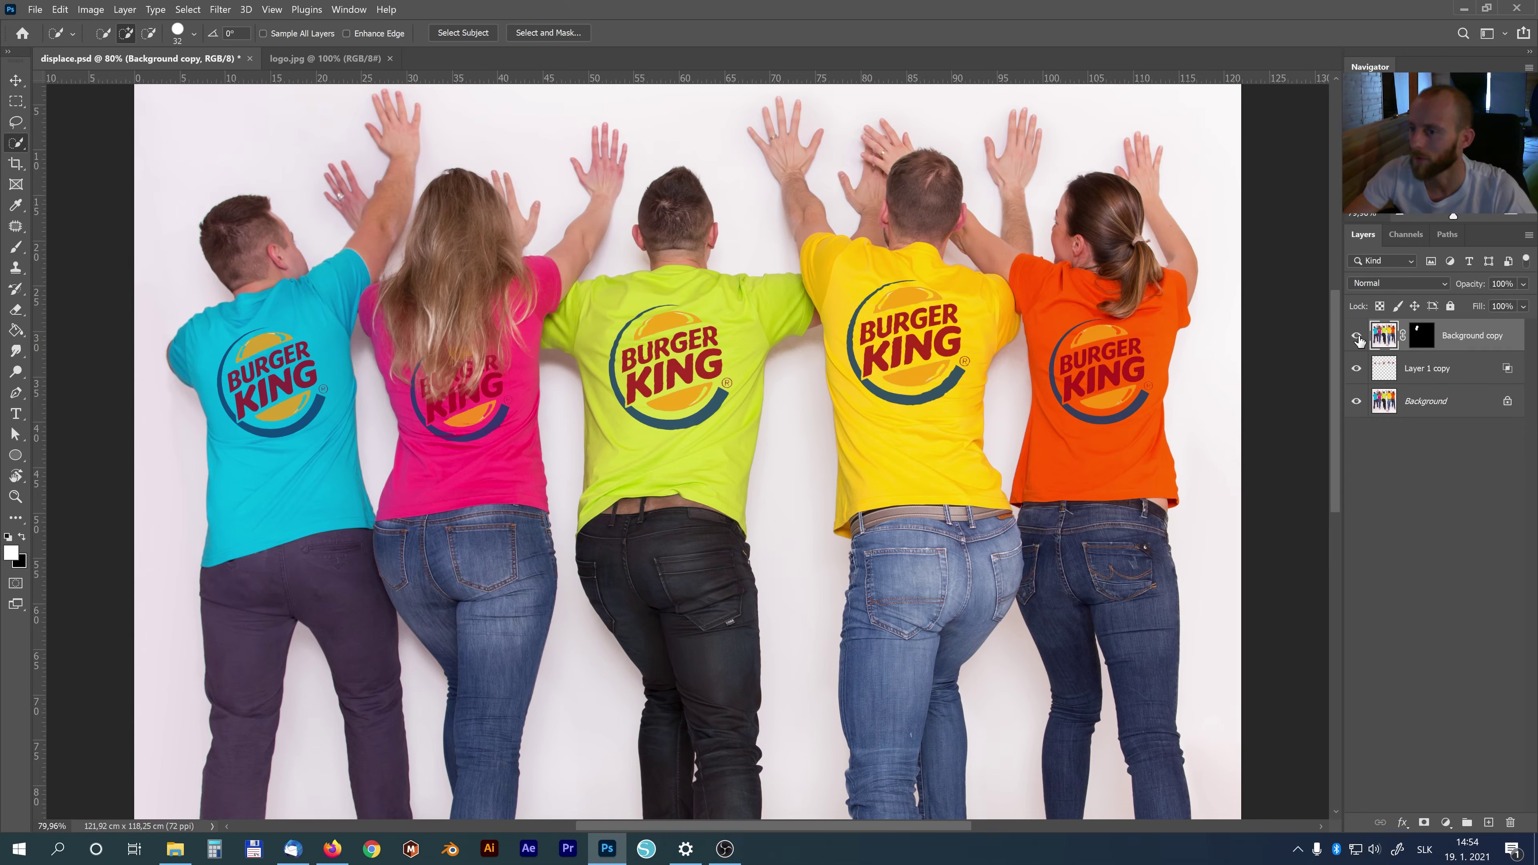
# - Target the hair layer's mask with the Brush tool and black as the painting colour
pyautogui.click(1423, 336)
pyautogui.press('x')
pyautogui.press('b')
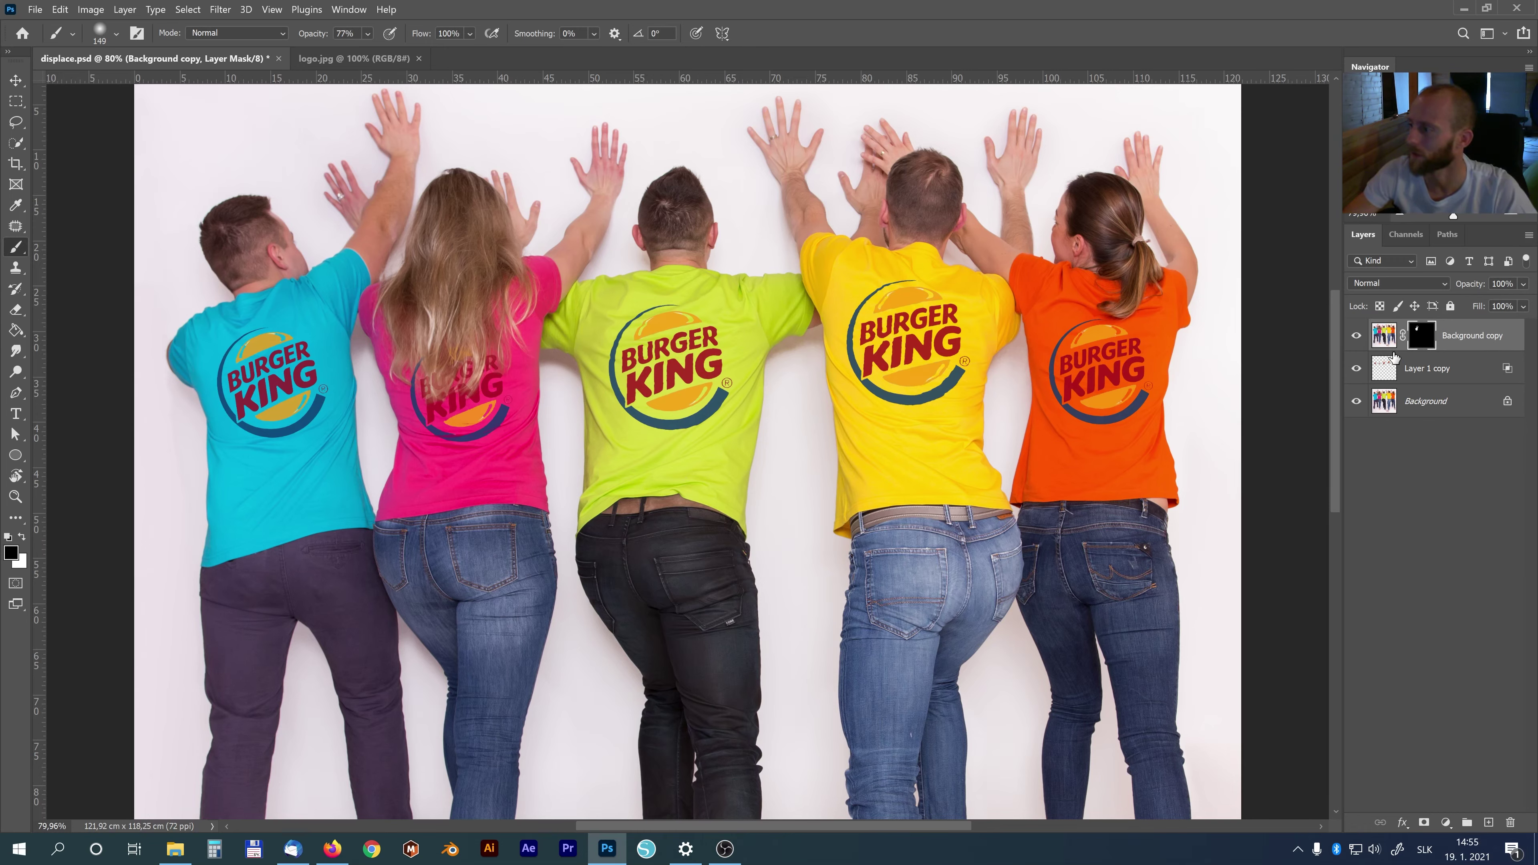
pyautogui.click(1387, 340)
pyautogui.press('x')
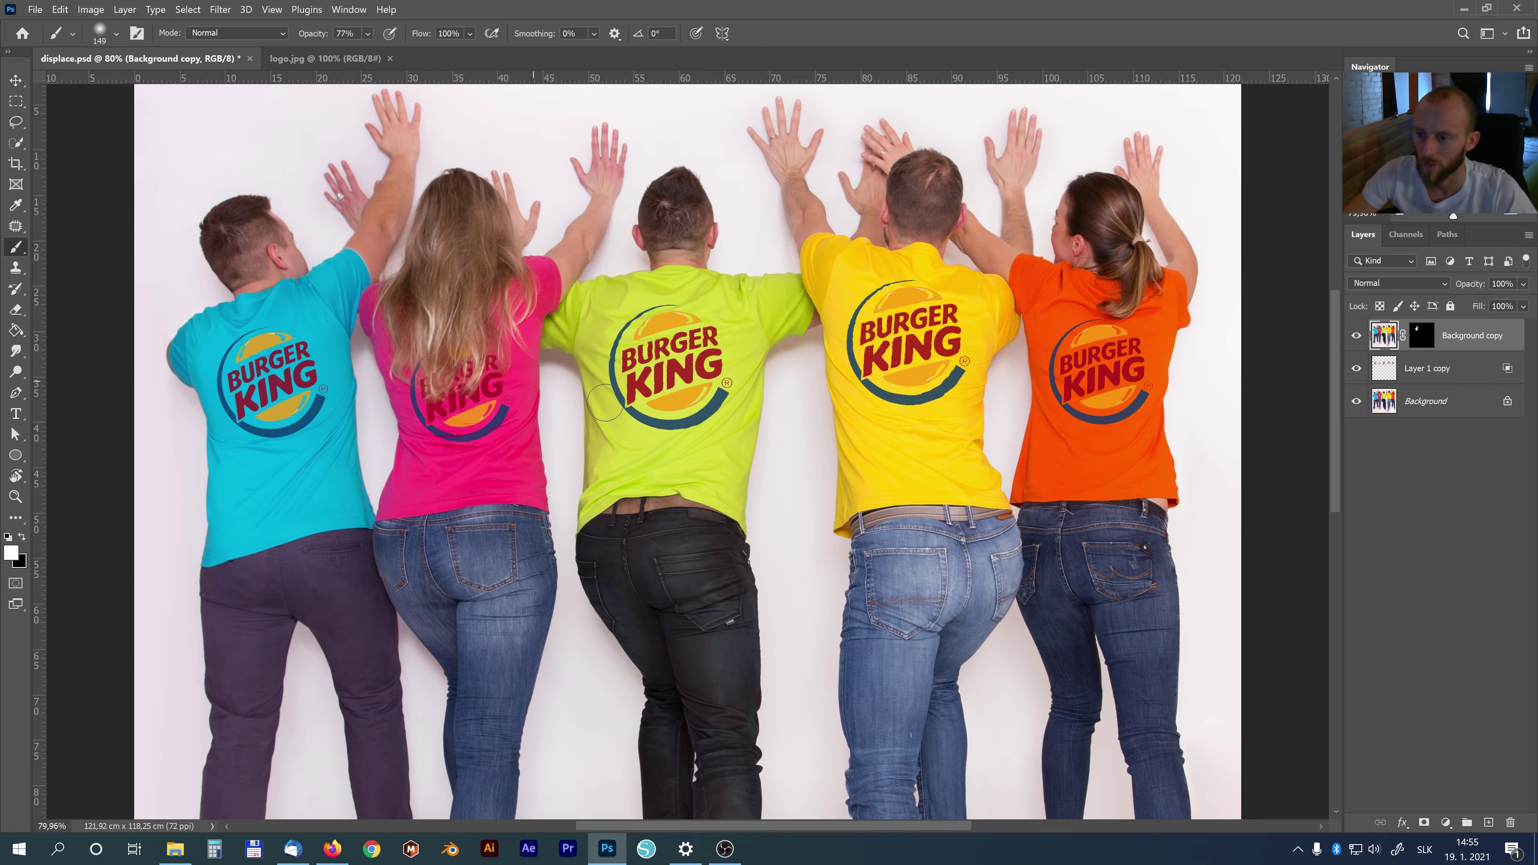
pyautogui.press('v')
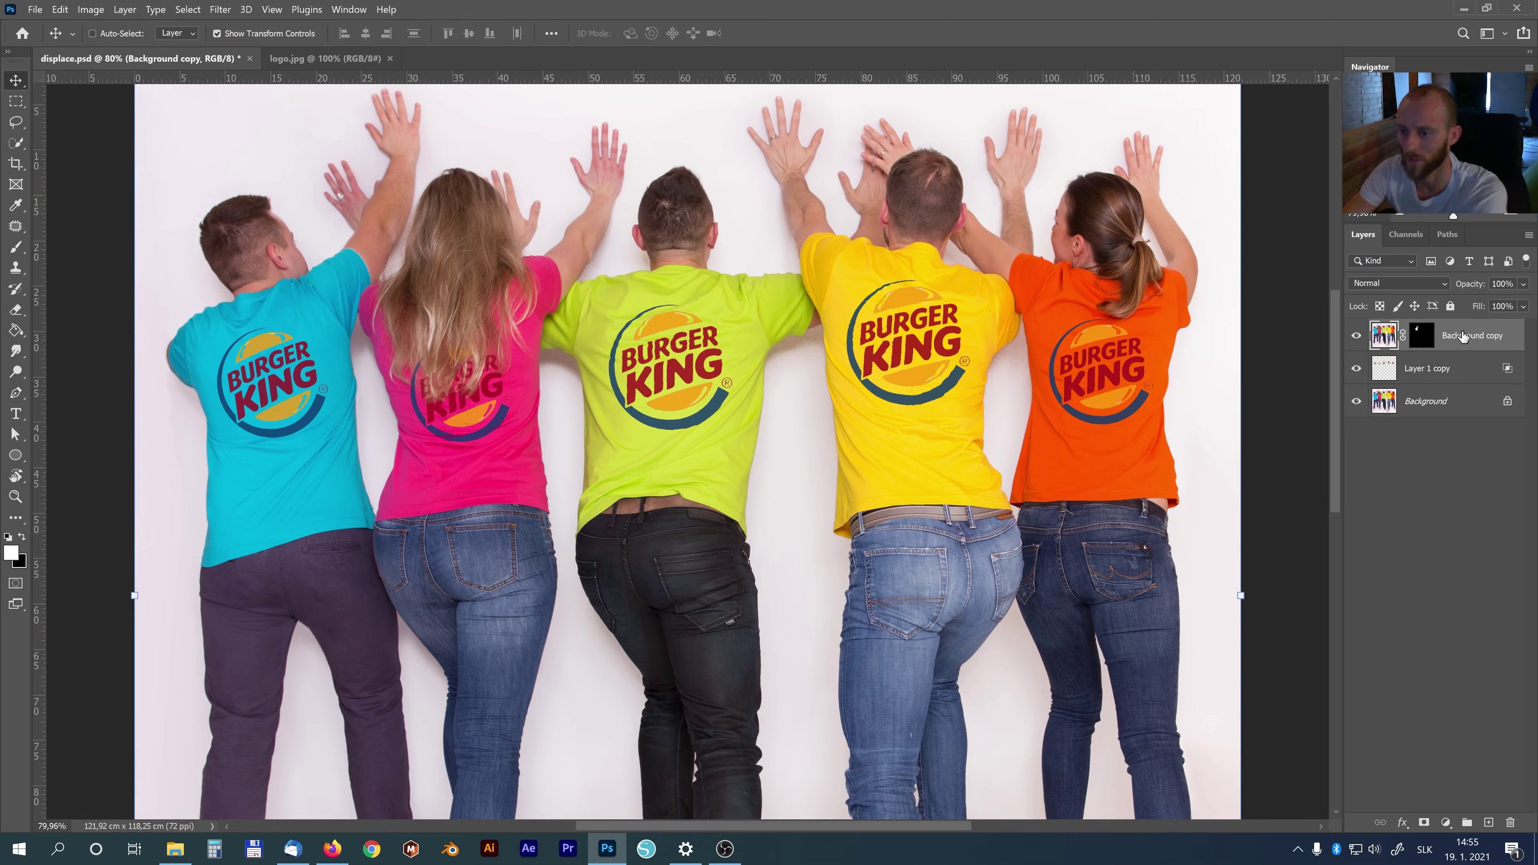
pyautogui.press('8')
pyautogui.press('0')
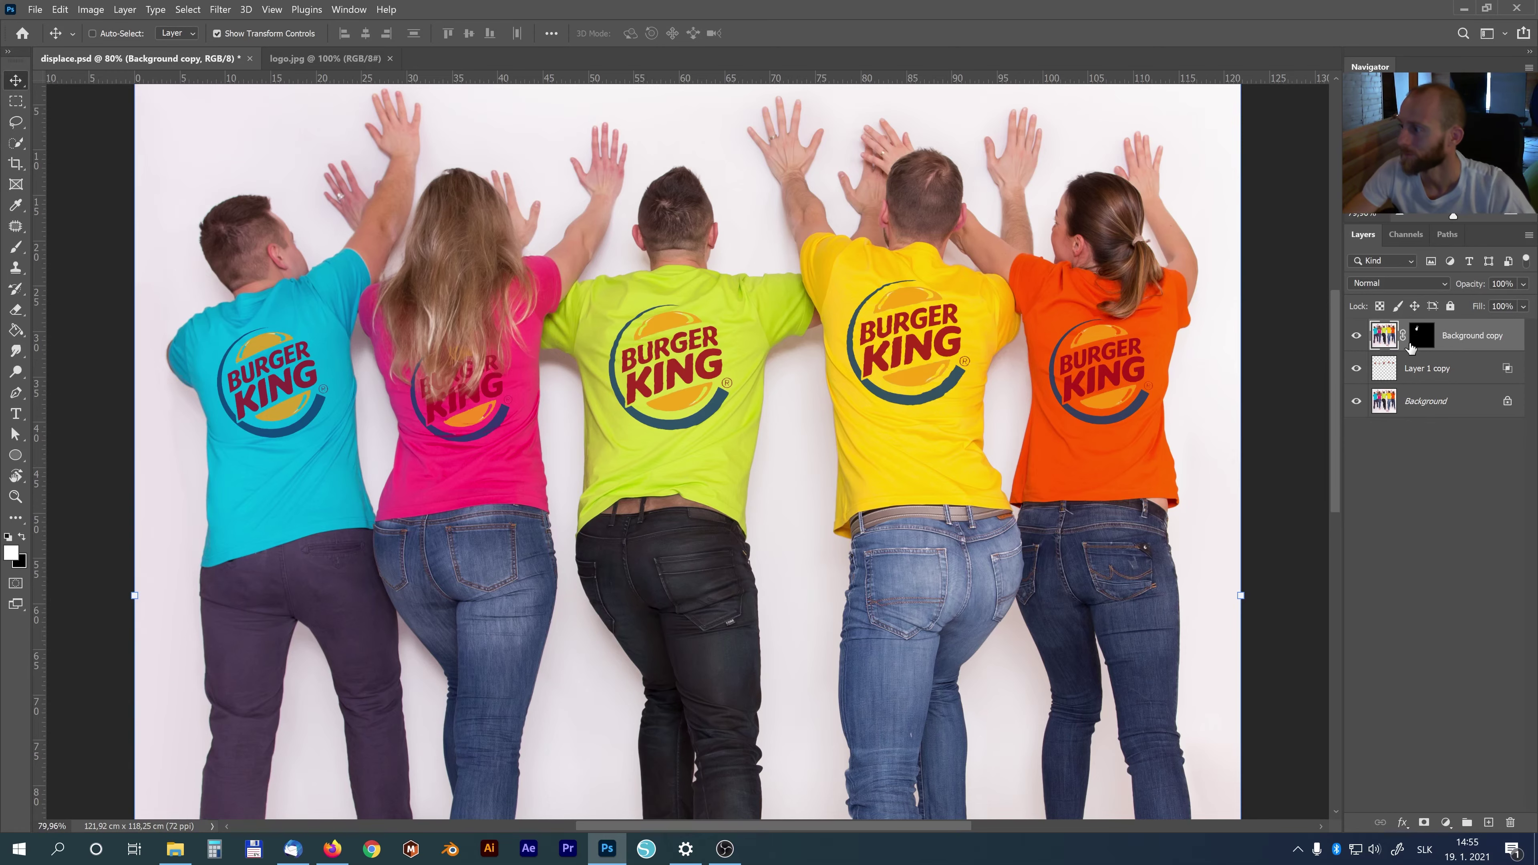
pyautogui.click(1422, 337)
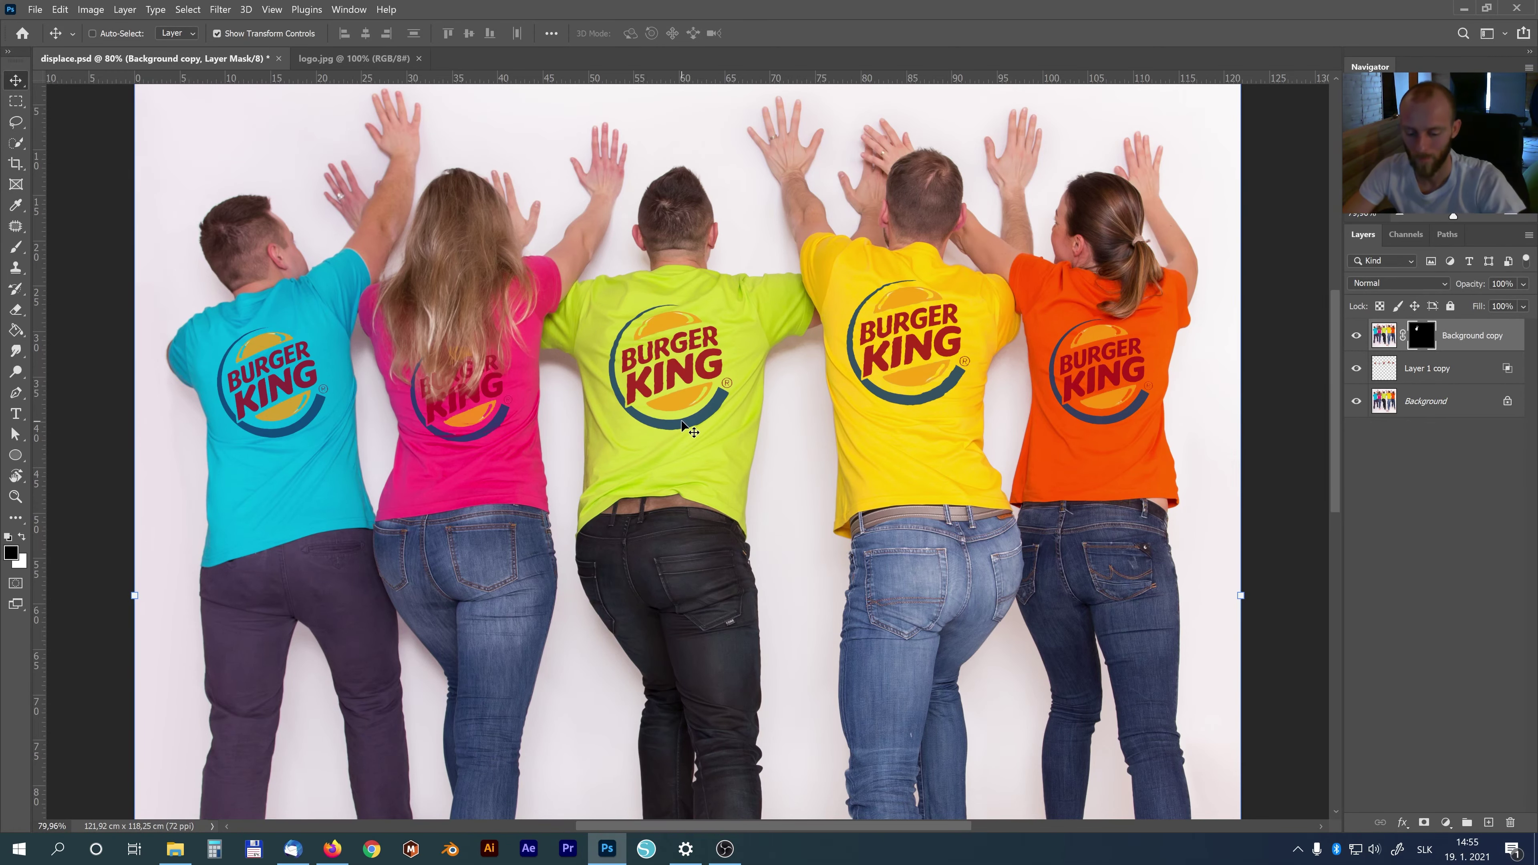
pyautogui.press('z')
pyautogui.moveTo(724, 441); pyautogui.dragTo(710, 441)
pyautogui.moveTo(1335, 347); pyautogui.dragTo(1335, 372)
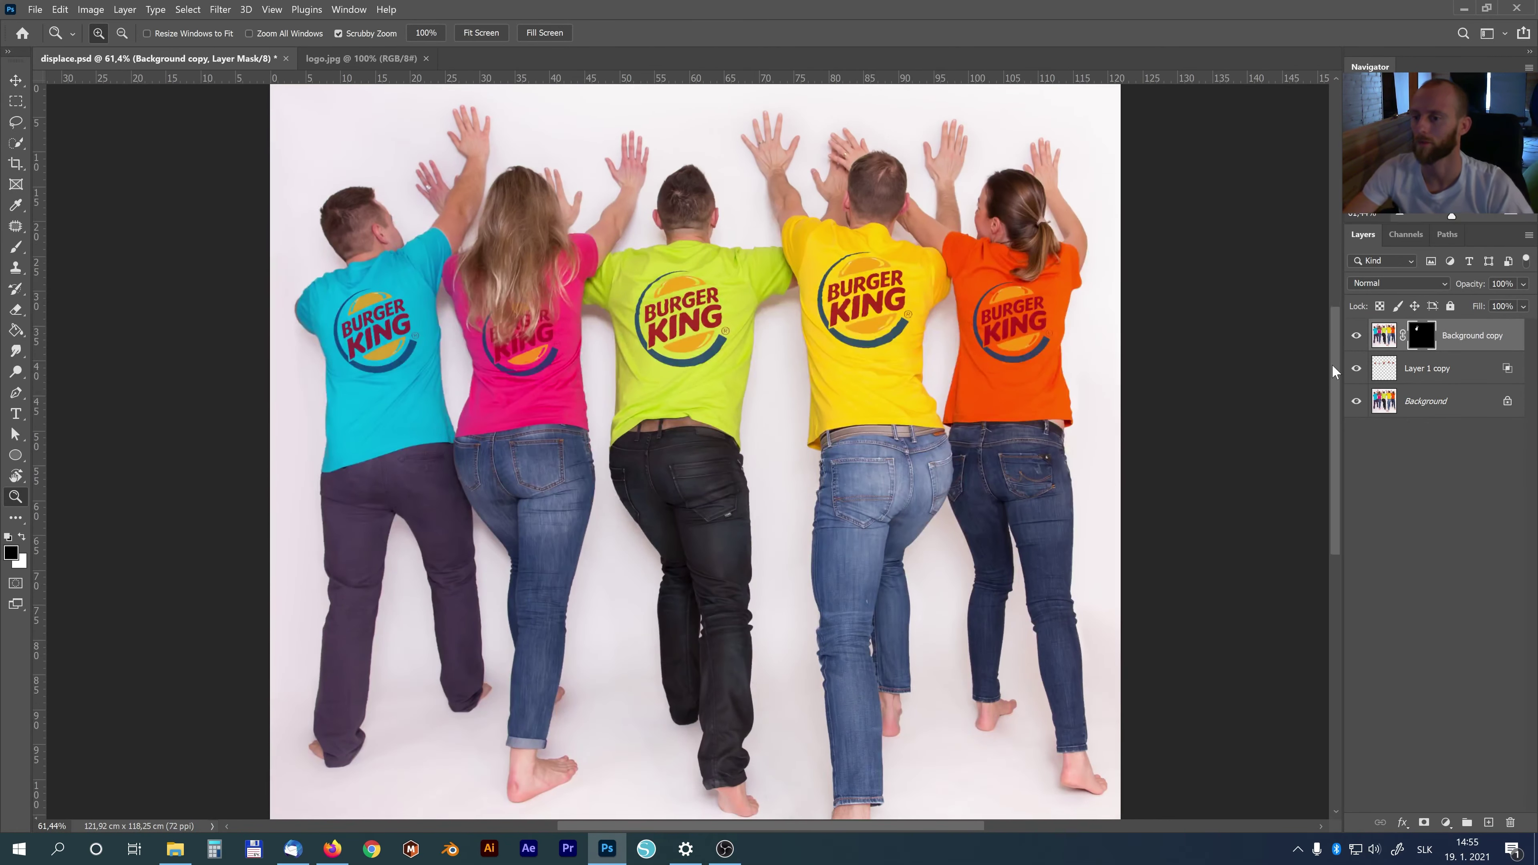
pyautogui.click(1356, 369)
pyautogui.click(1357, 342)
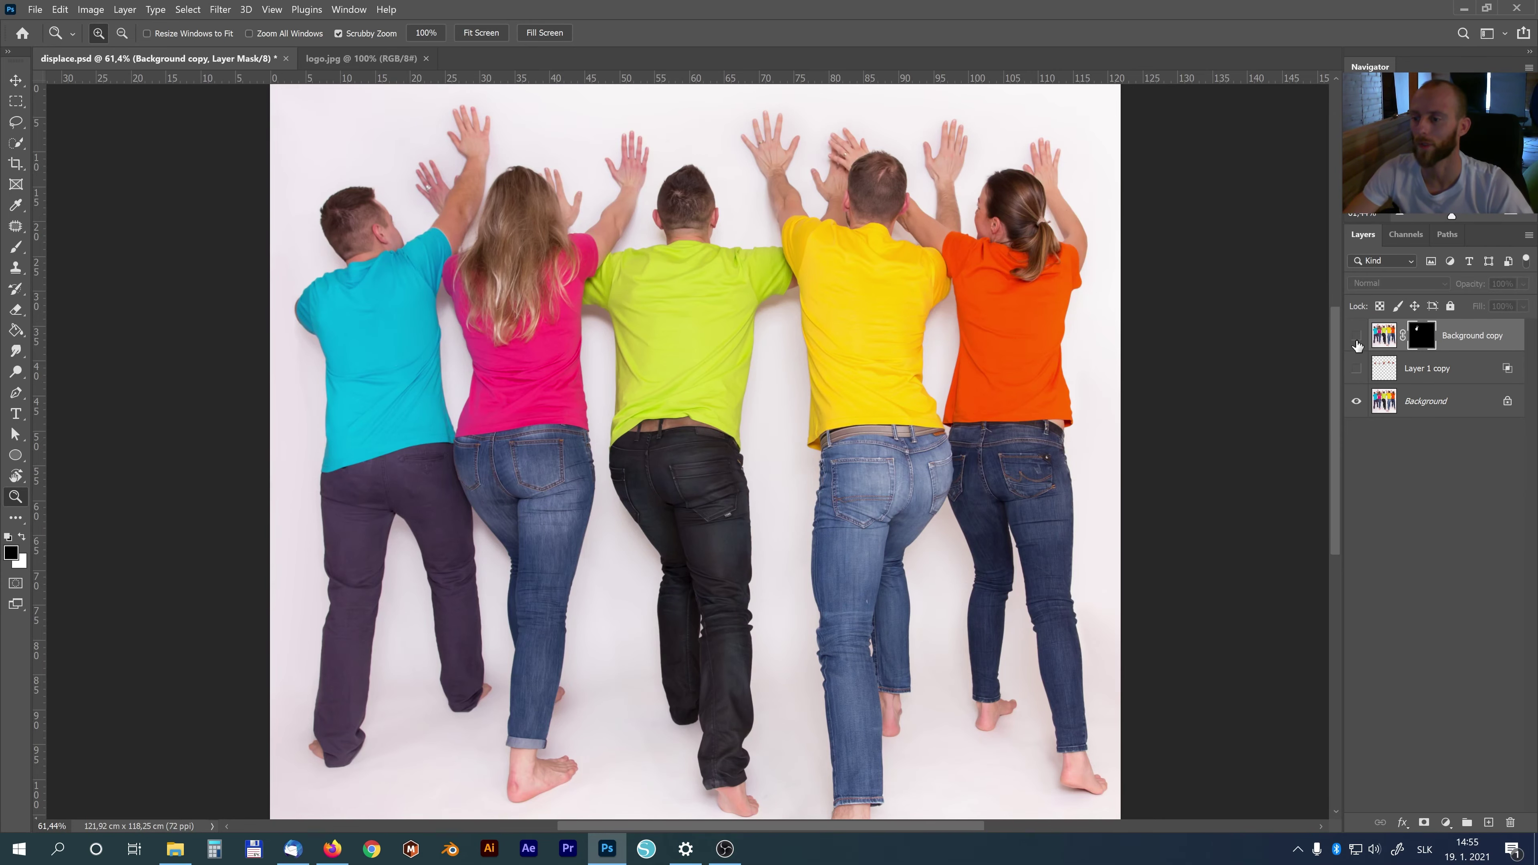
pyautogui.click(1357, 340)
pyautogui.click(1357, 373)
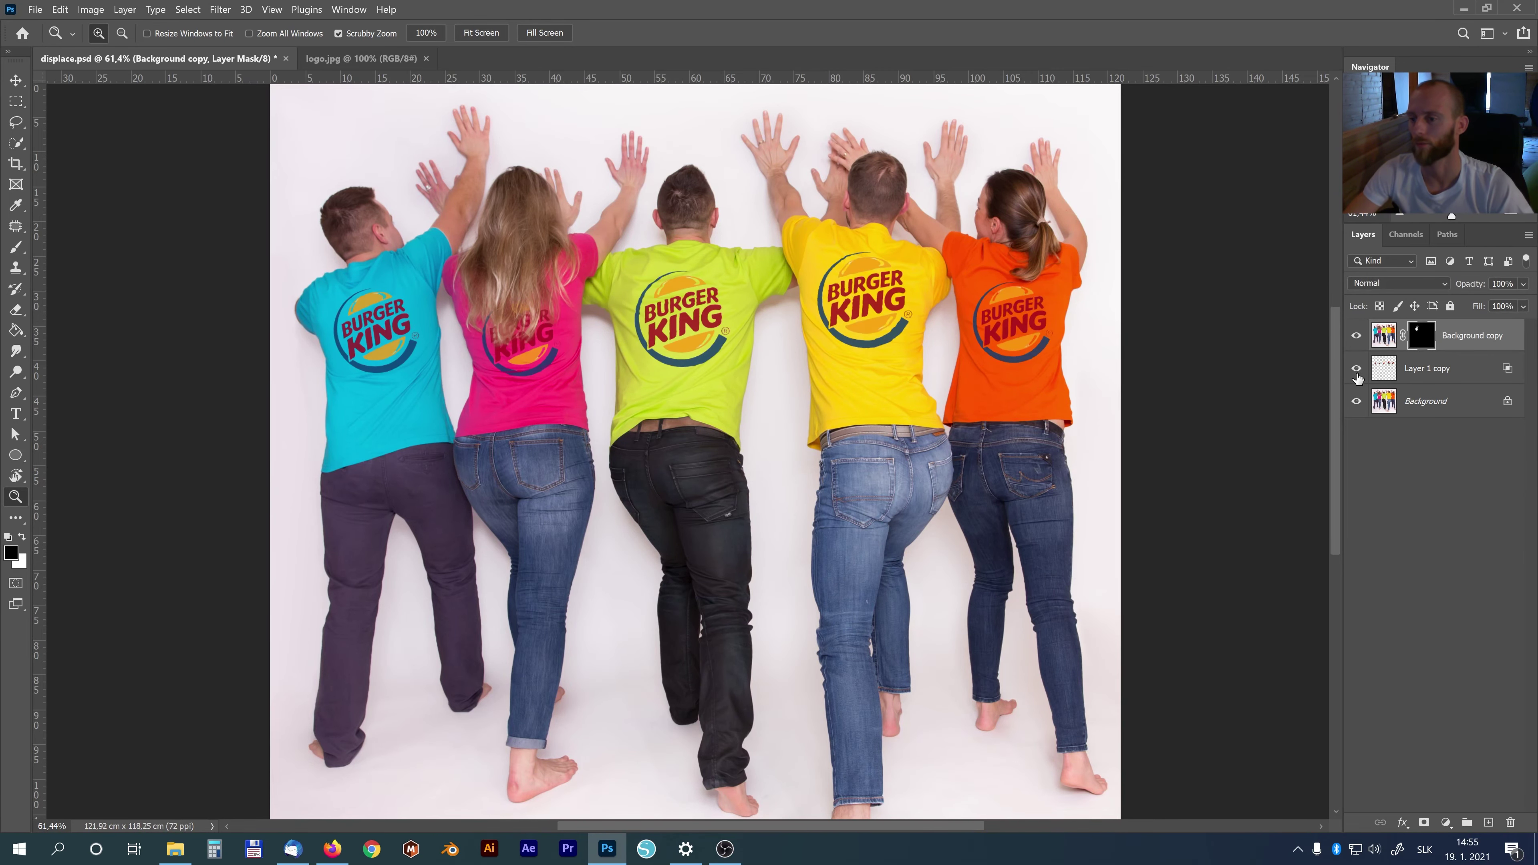
pyautogui.moveTo(880, 335); pyautogui.dragTo(892, 270)
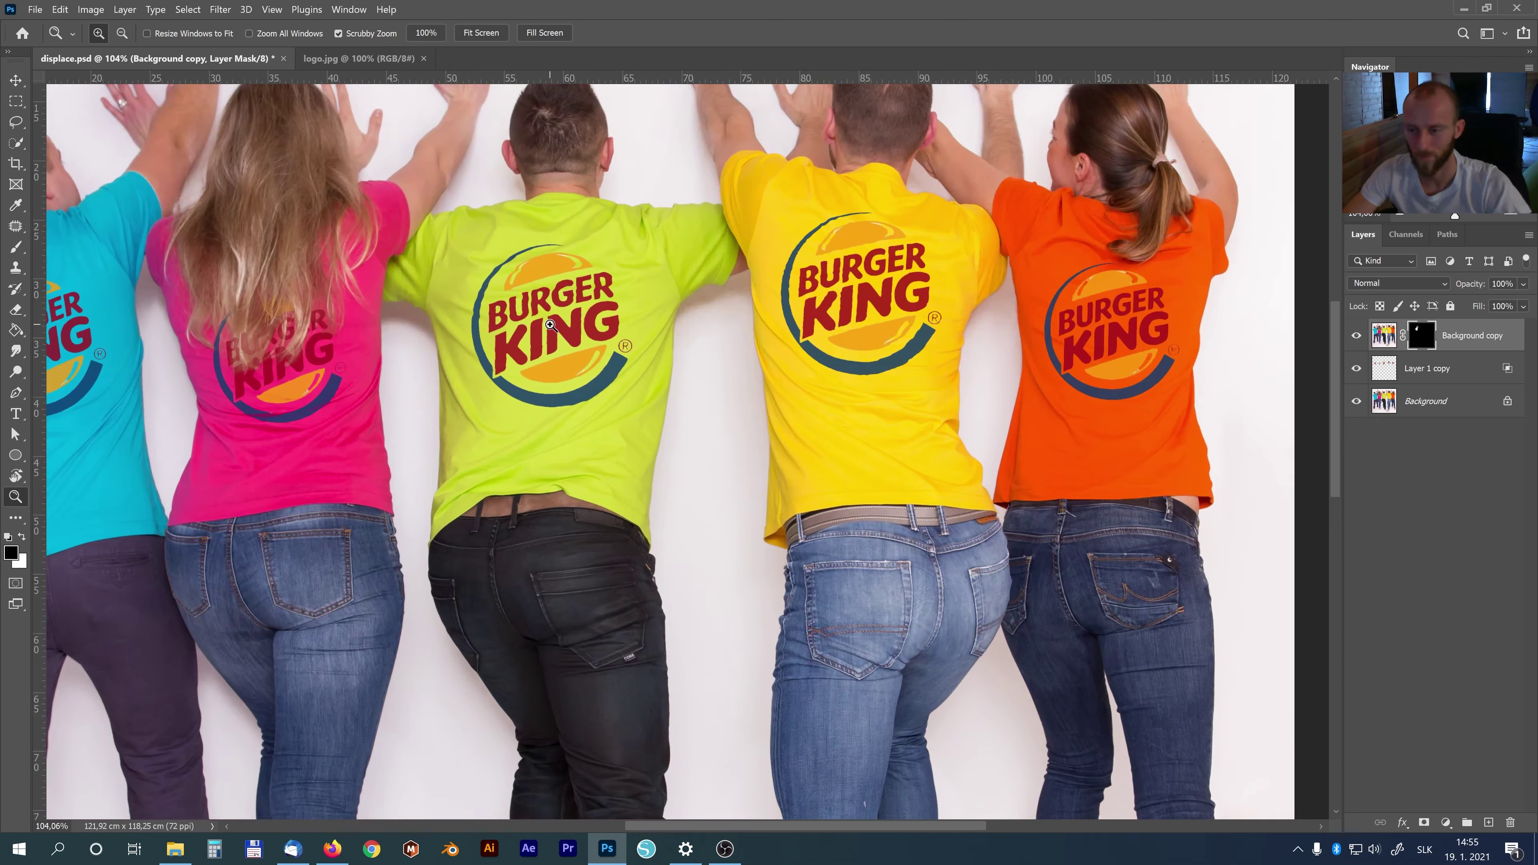
pyautogui.press('v')
pyautogui.click(1467, 367)
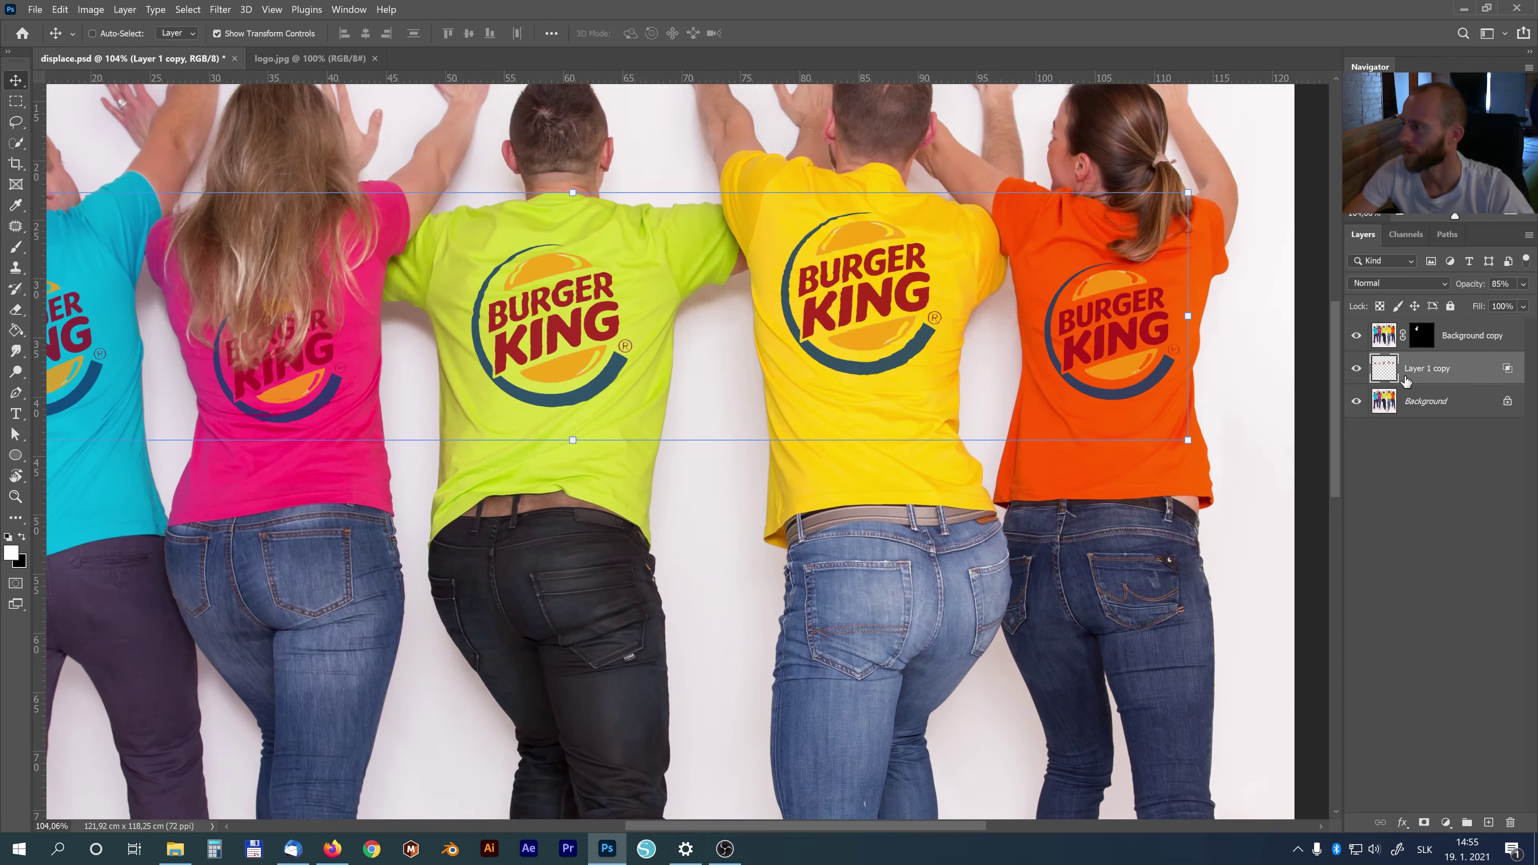
# - Set the logo layer's opacity to 75% and zoom out to view the whole photo
pyautogui.press('7')
pyautogui.press('5')
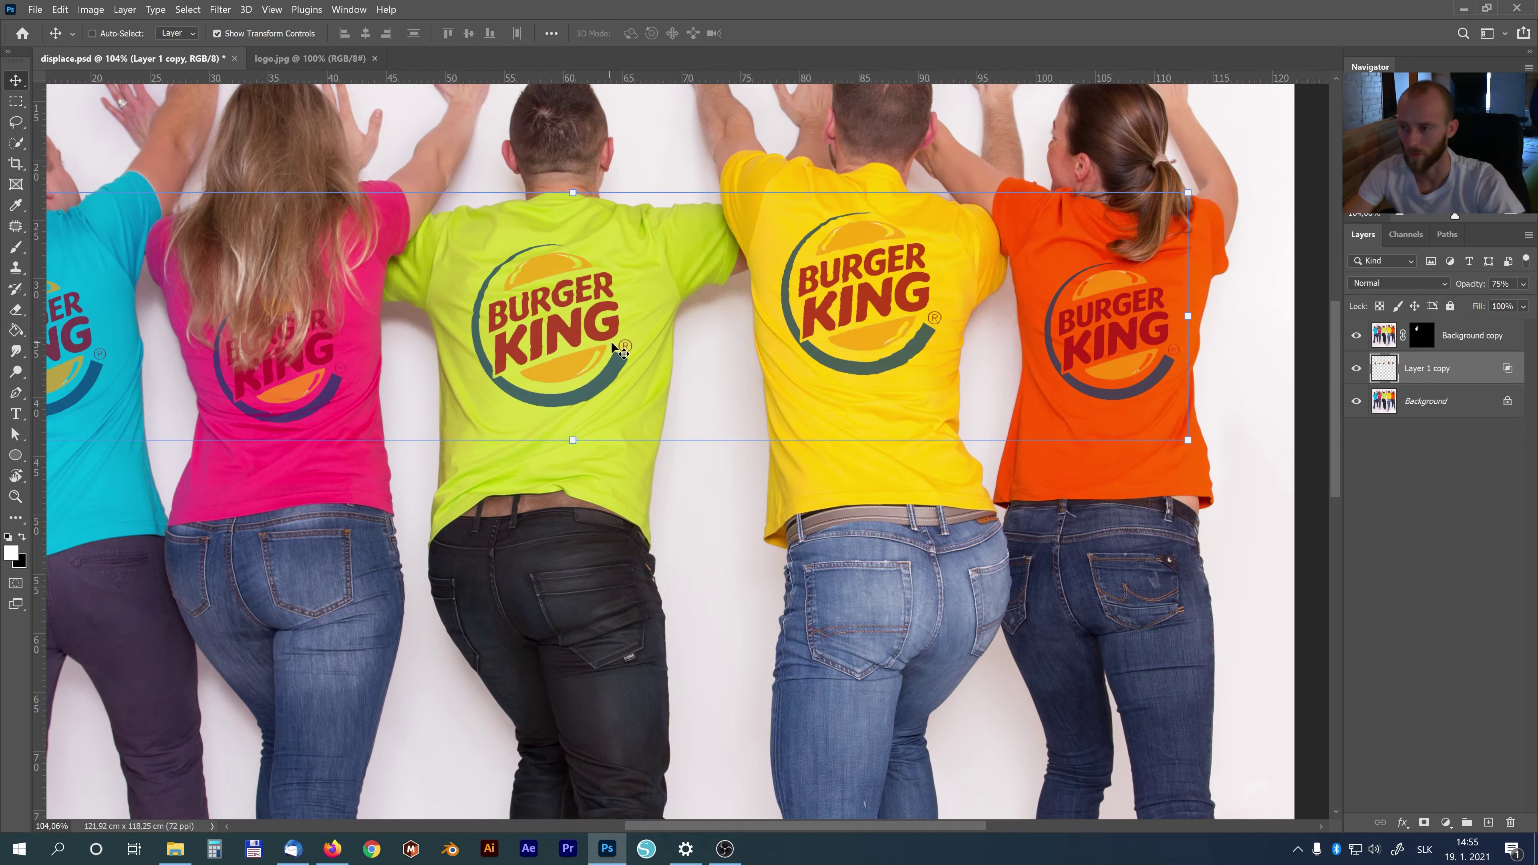
pyautogui.press('z')
pyautogui.moveTo(926, 330); pyautogui.dragTo(869, 364)
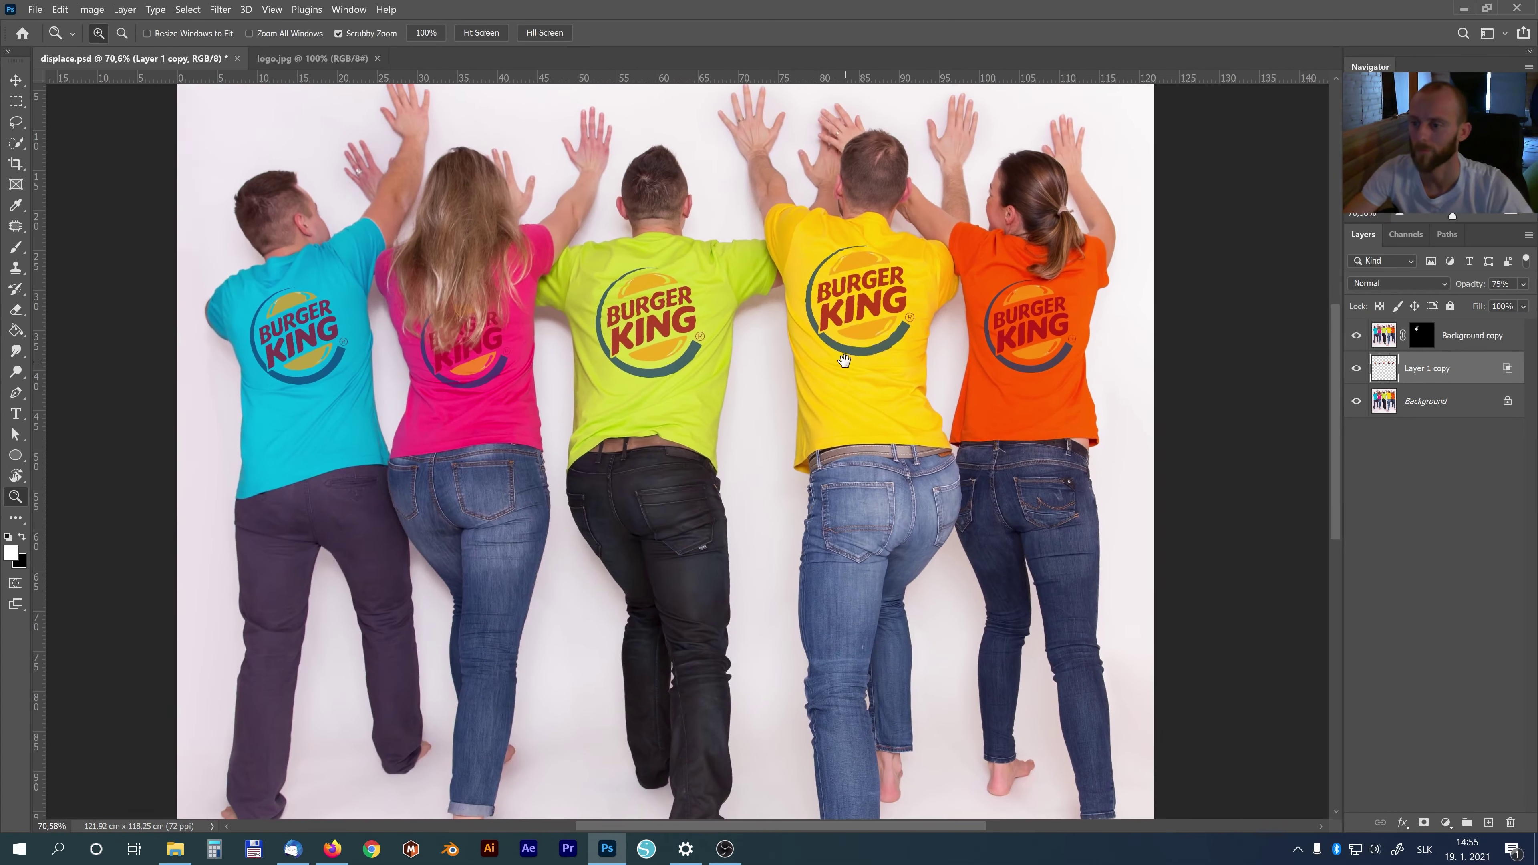
pyautogui.scroll(-1, 845, 363)
pyautogui.scroll(-1, 848, 369)
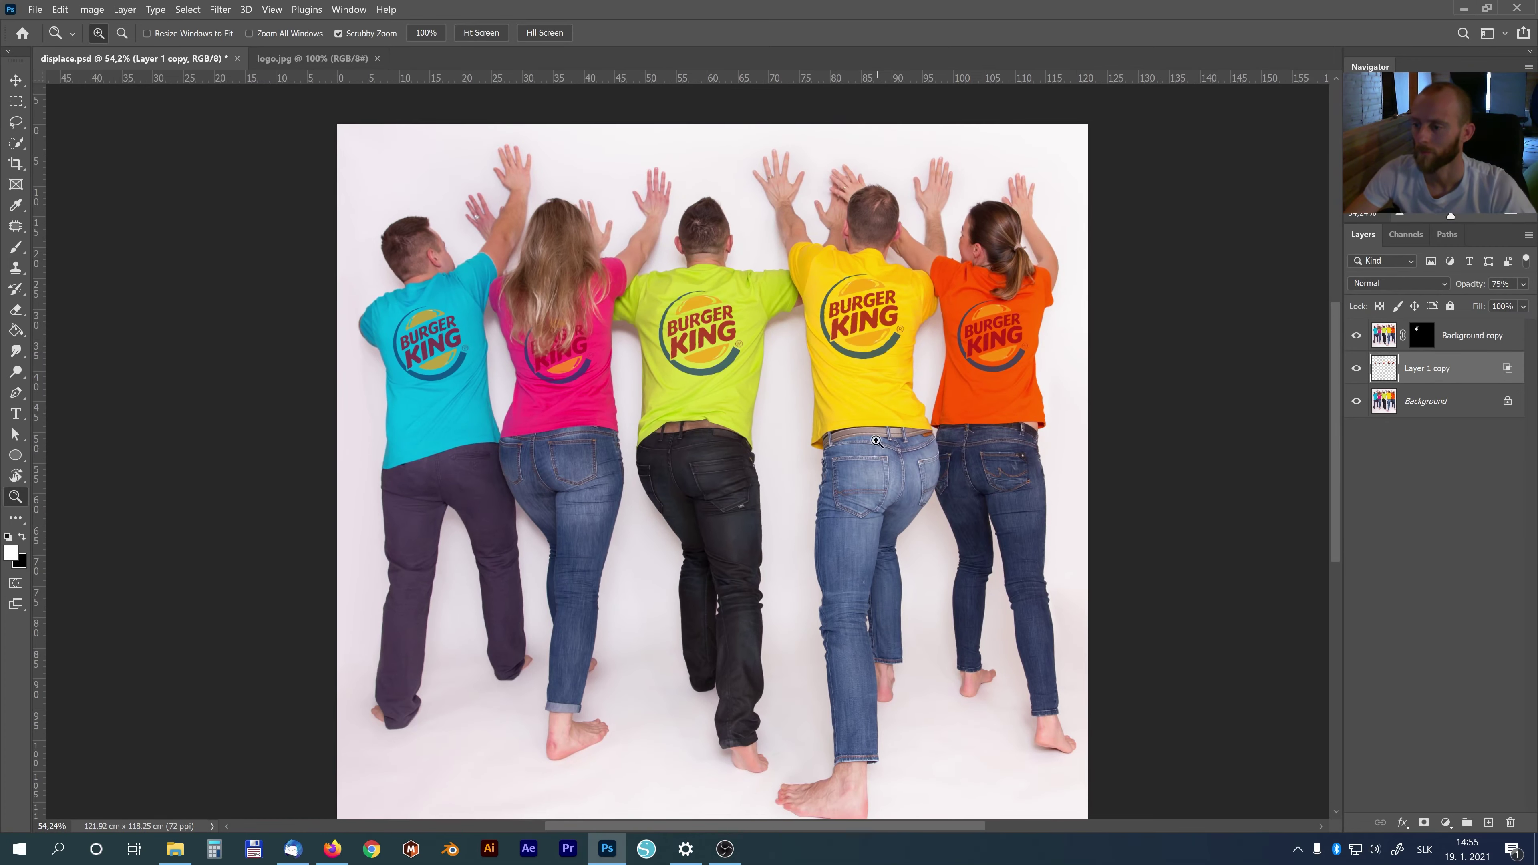
pyautogui.moveTo(868, 474); pyautogui.dragTo(872, 449)
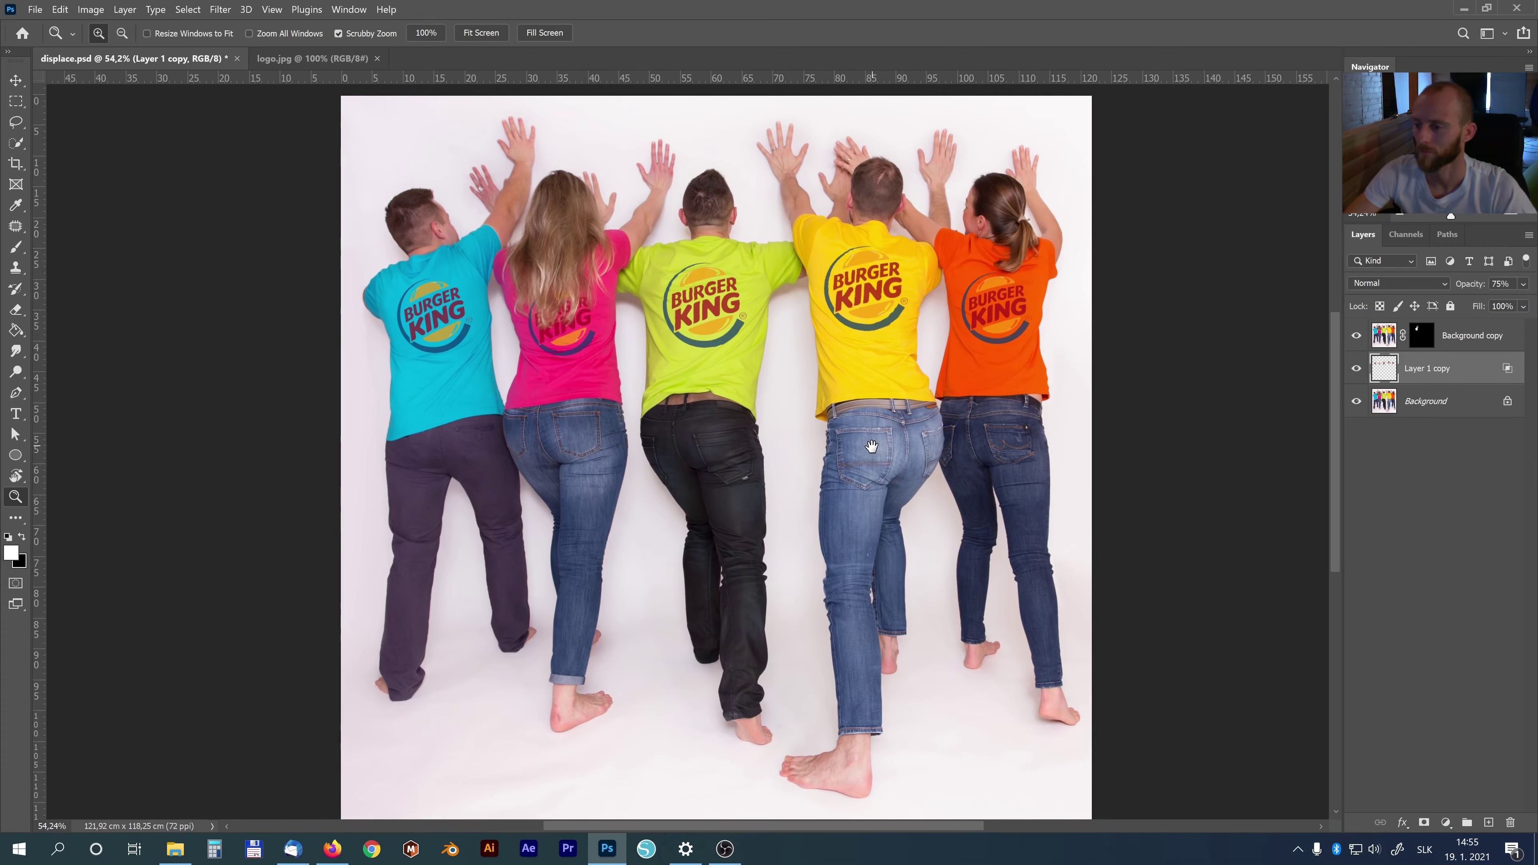